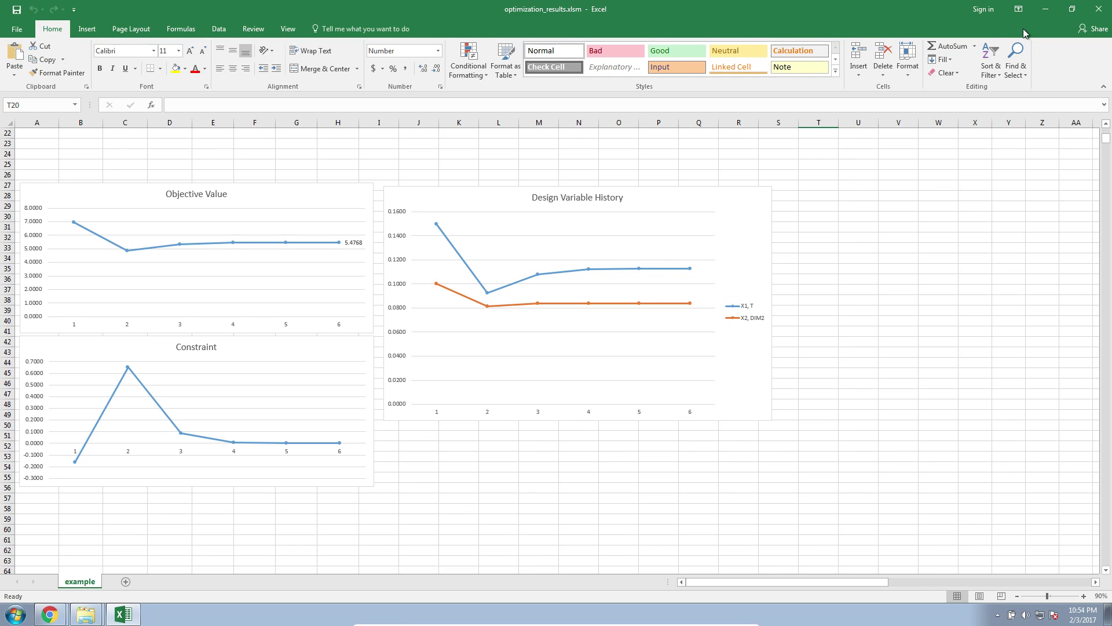
click(123, 614)
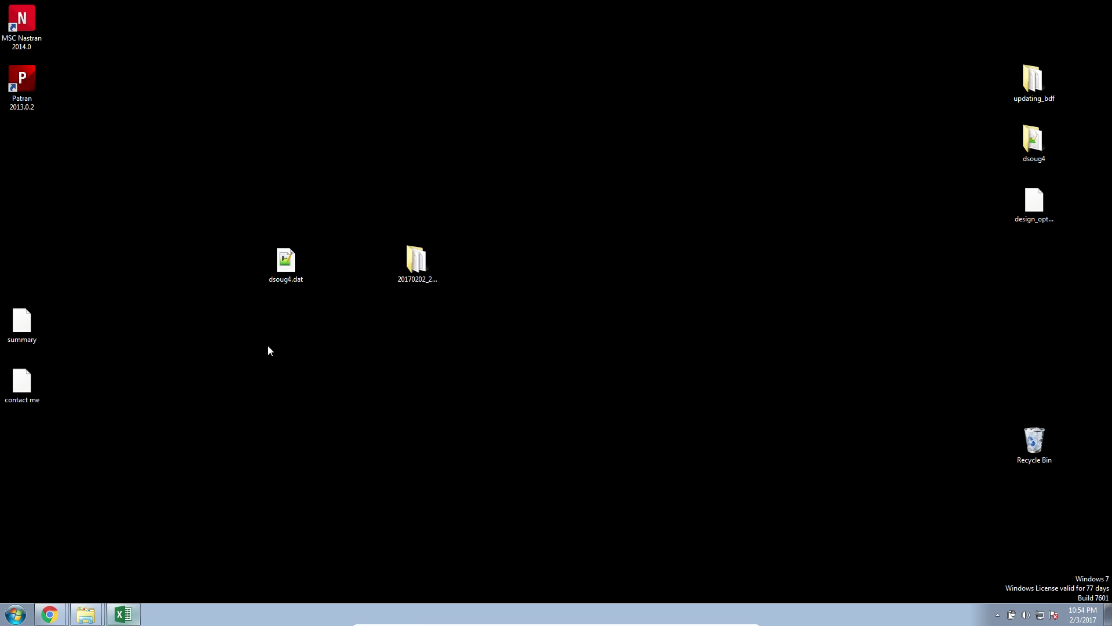
double_click(290, 279)
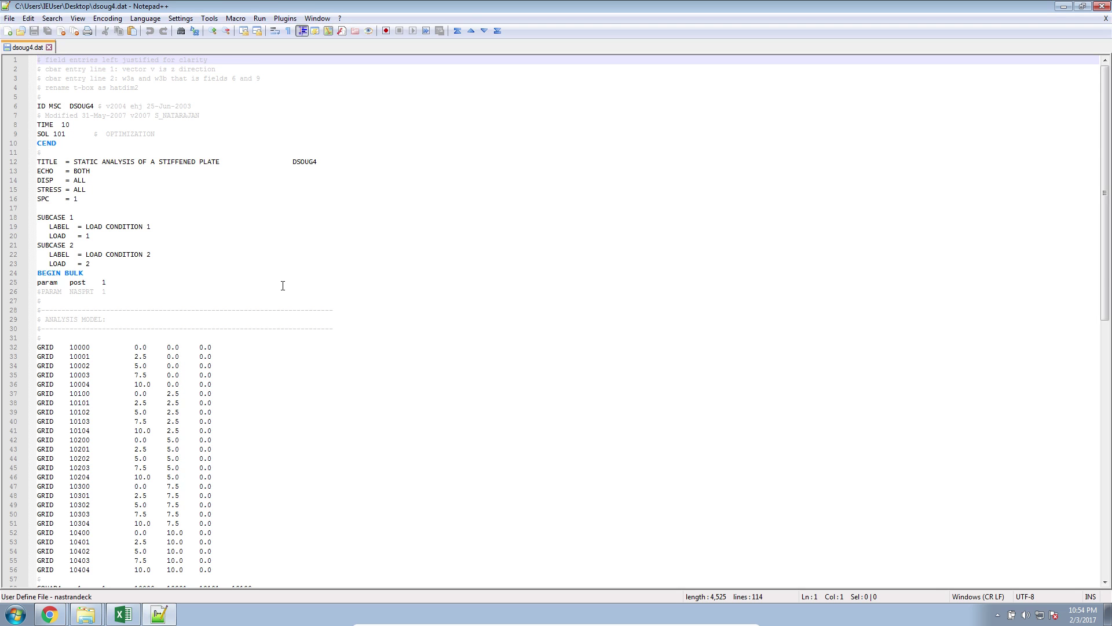
click(1101, 7)
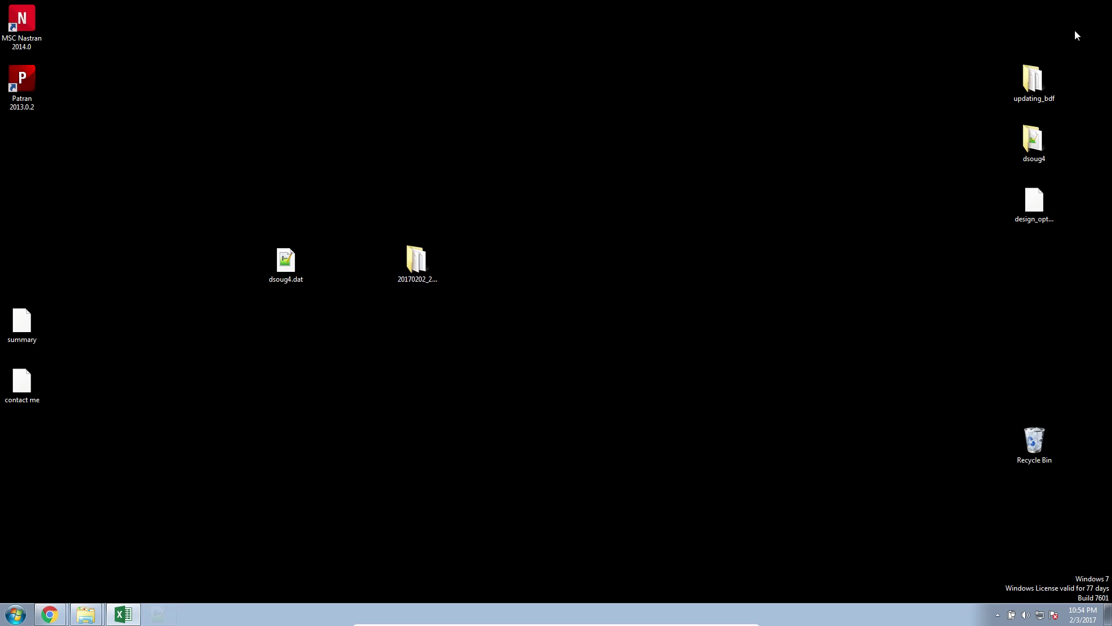
click(419, 272)
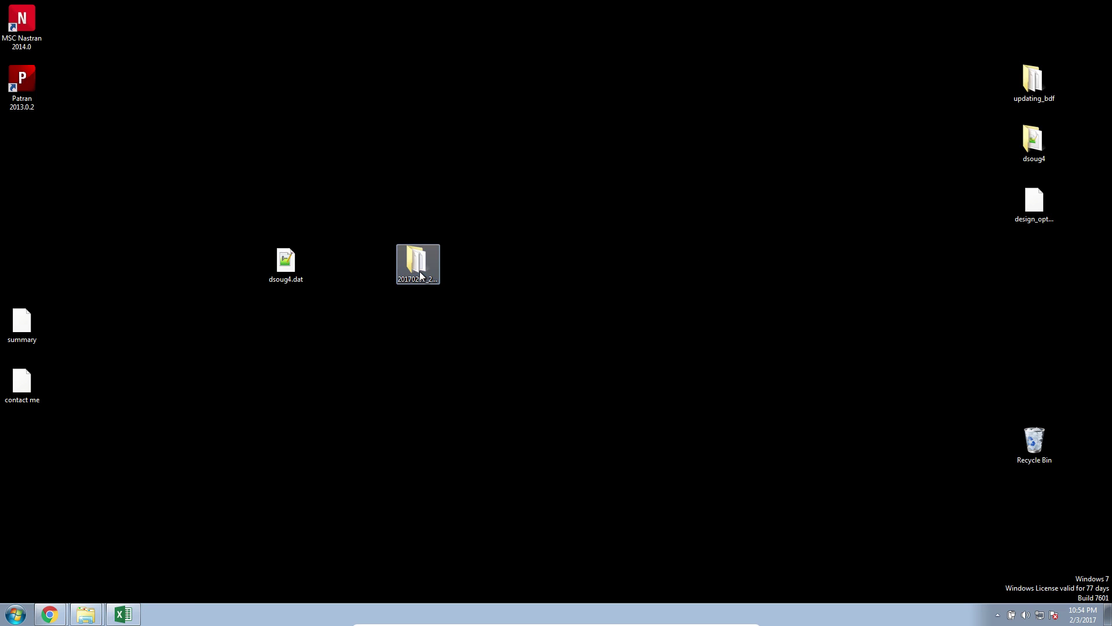
double_click(421, 275)
click(718, 186)
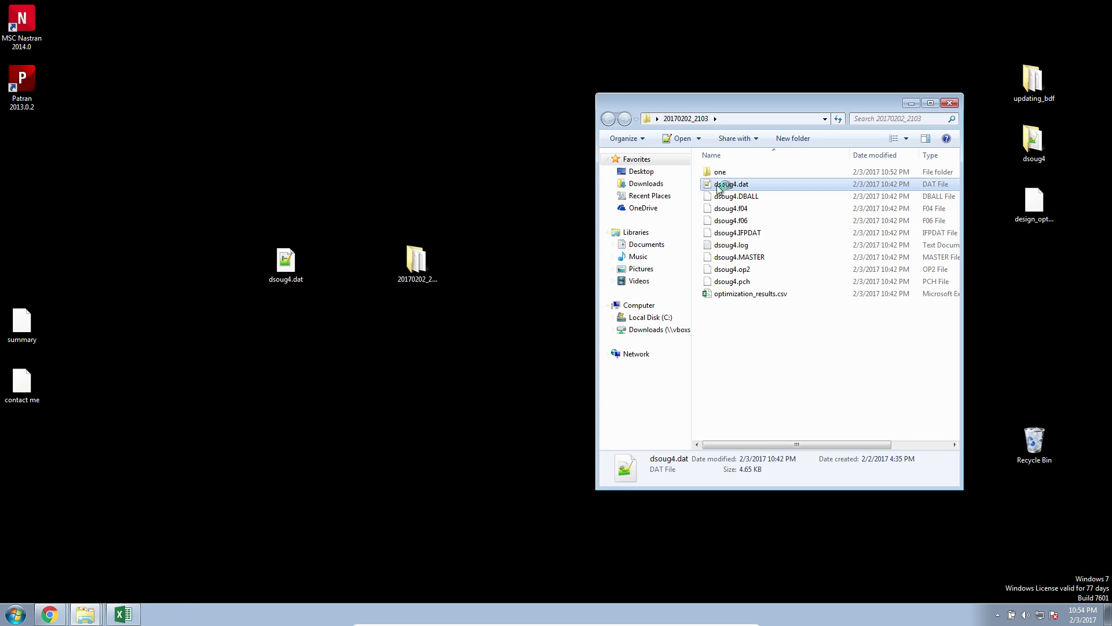
drag(69, 163, 43, 164)
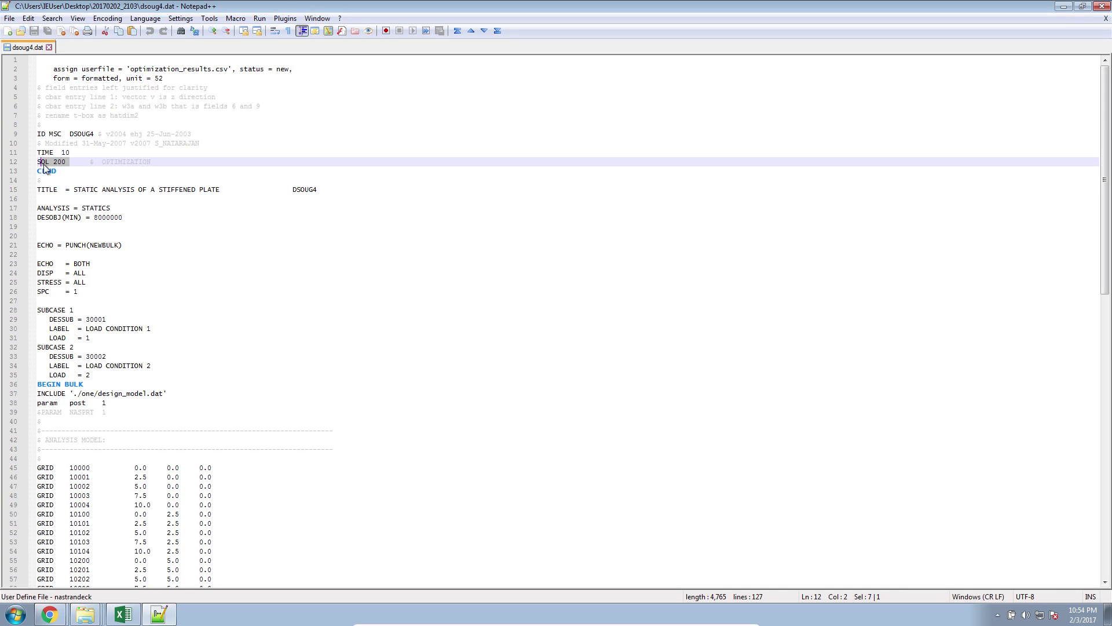
click(1102, 6)
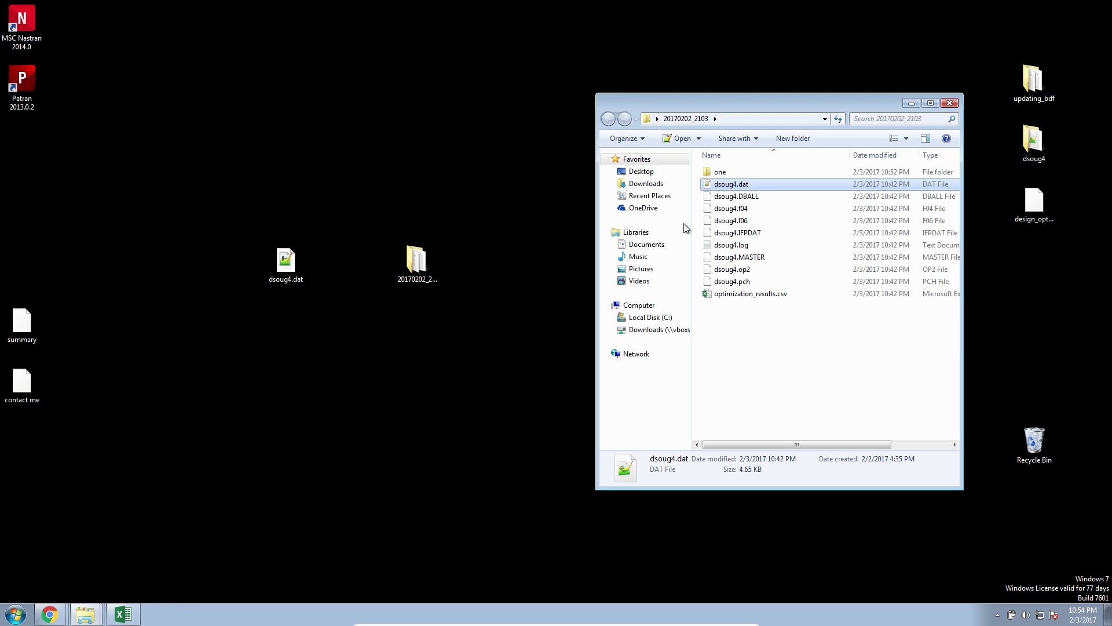
click(953, 100)
click(268, 269)
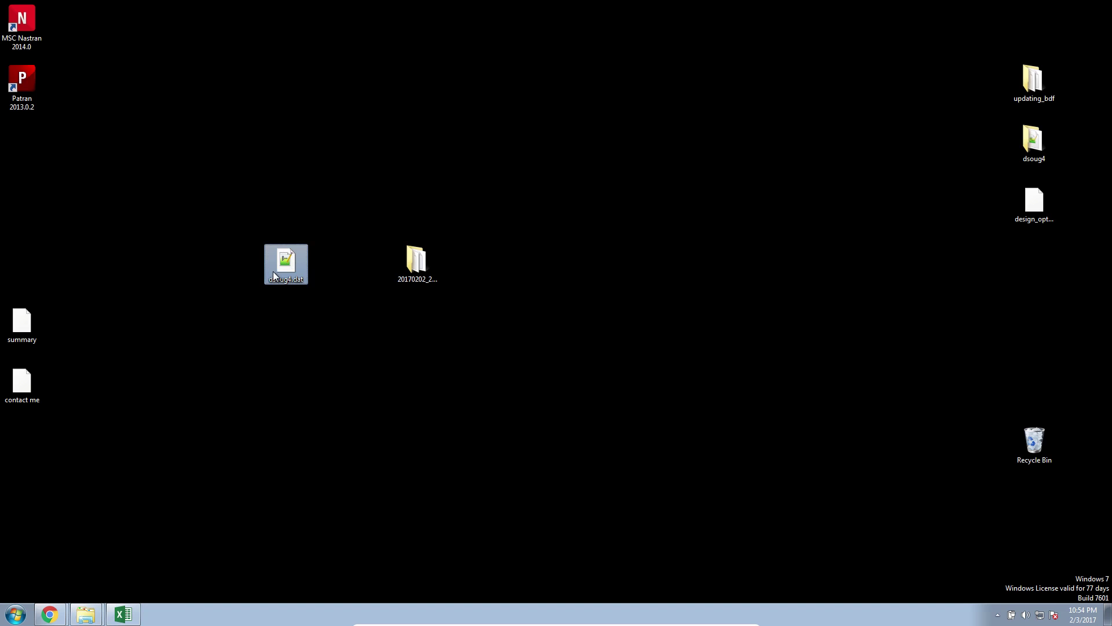
Duplicate dsoug4.dat on the desktop and place the copy beside the results folder.
key(ctrl+c)
key(ctrl+v)
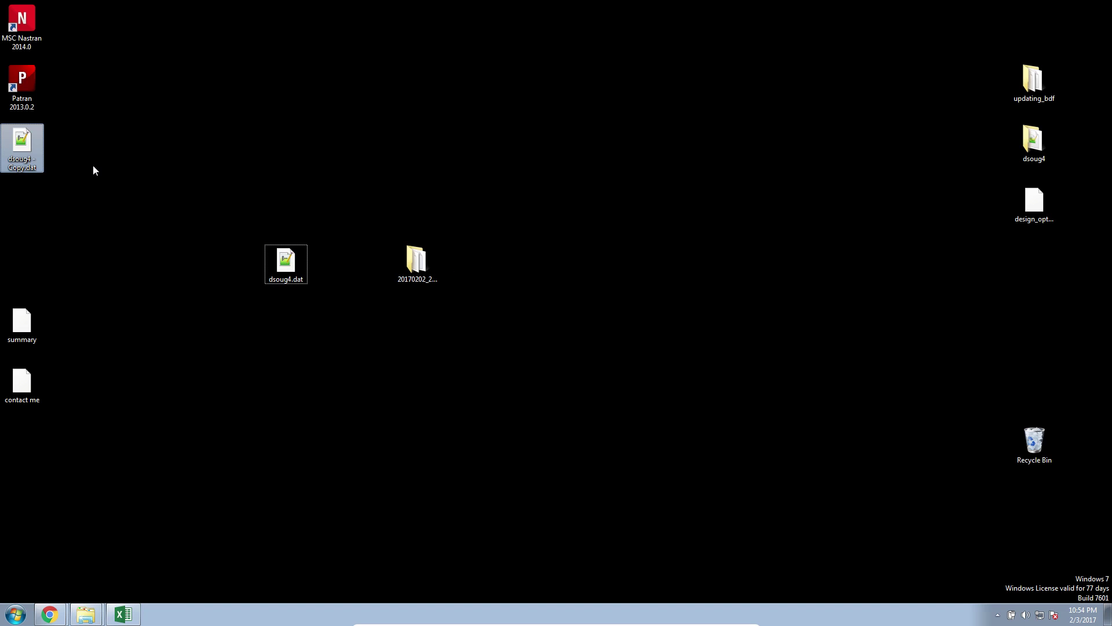
drag(567, 282, 542, 263)
Rename the copy to dsoug4_updated_optimized_dimensions_method1.dat.
key(F2)
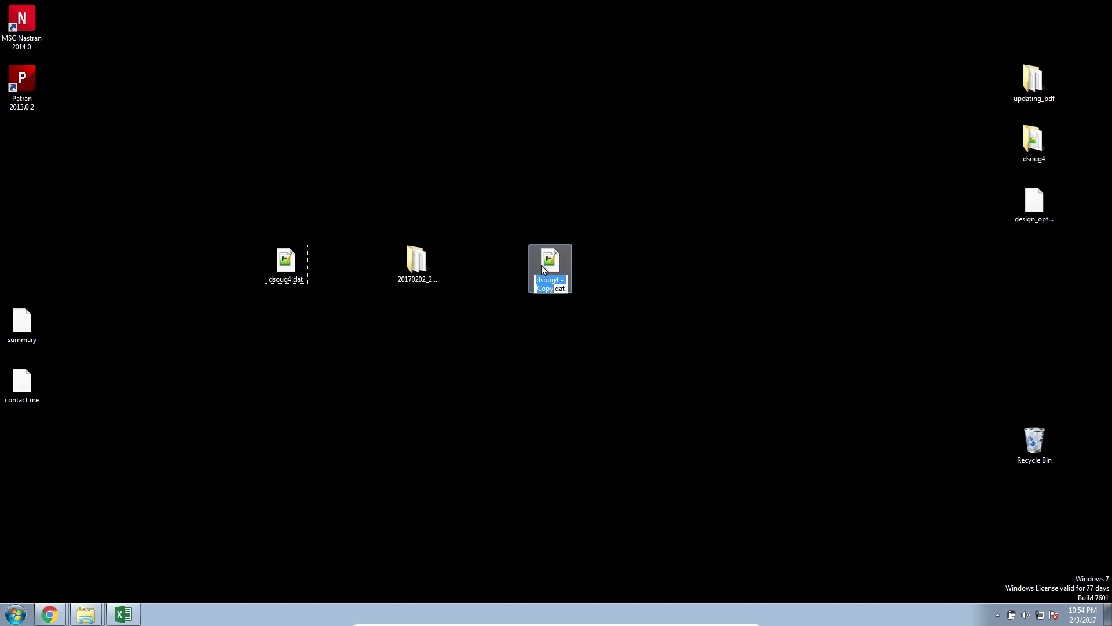
click(559, 281)
drag(560, 281, 555, 288)
text(_)
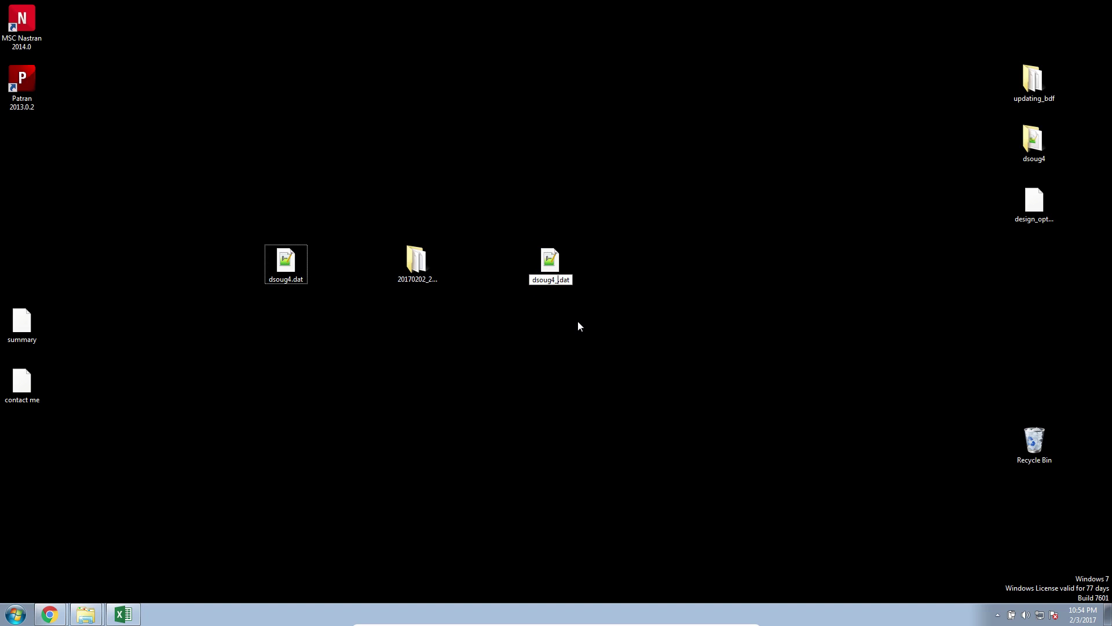
text(updated)
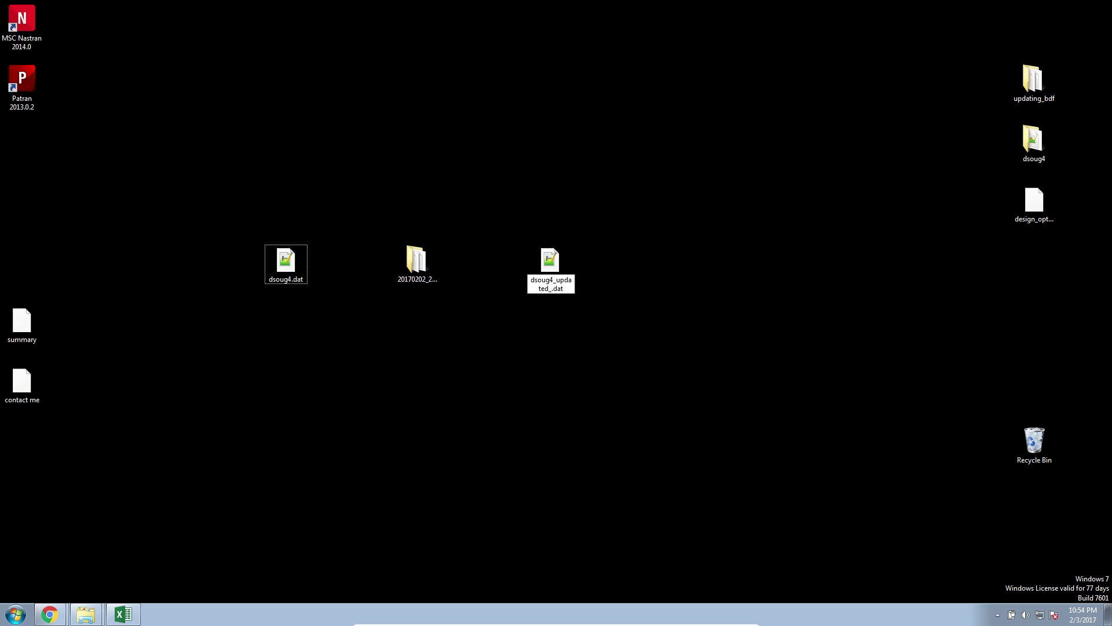
text(_)
text(d)
key(BackSpace)
text(optimized)
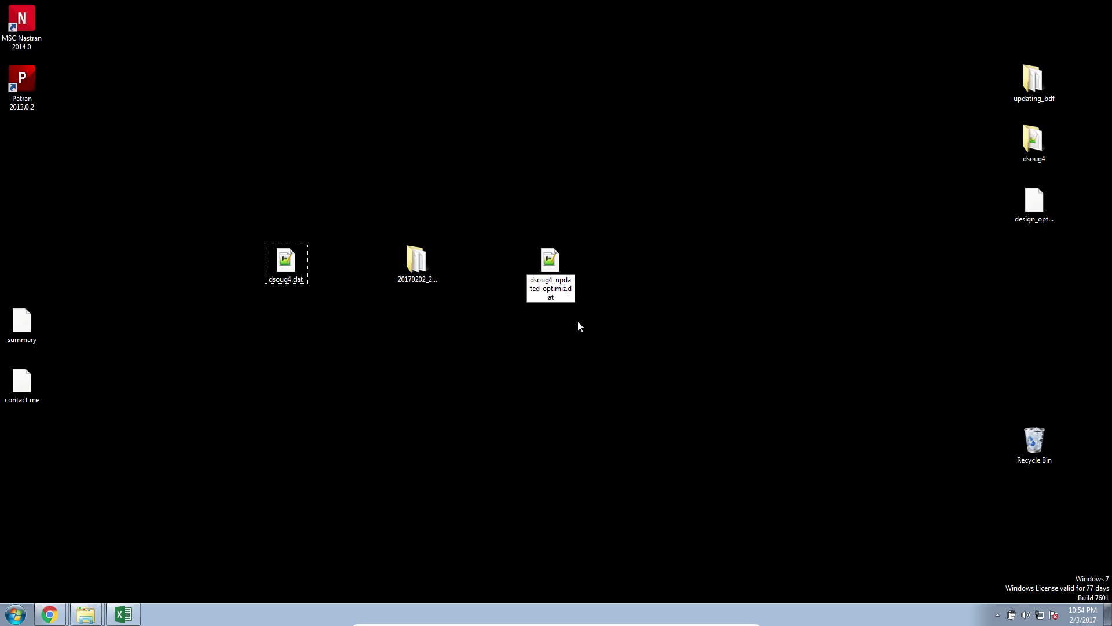
text(_dimensions)
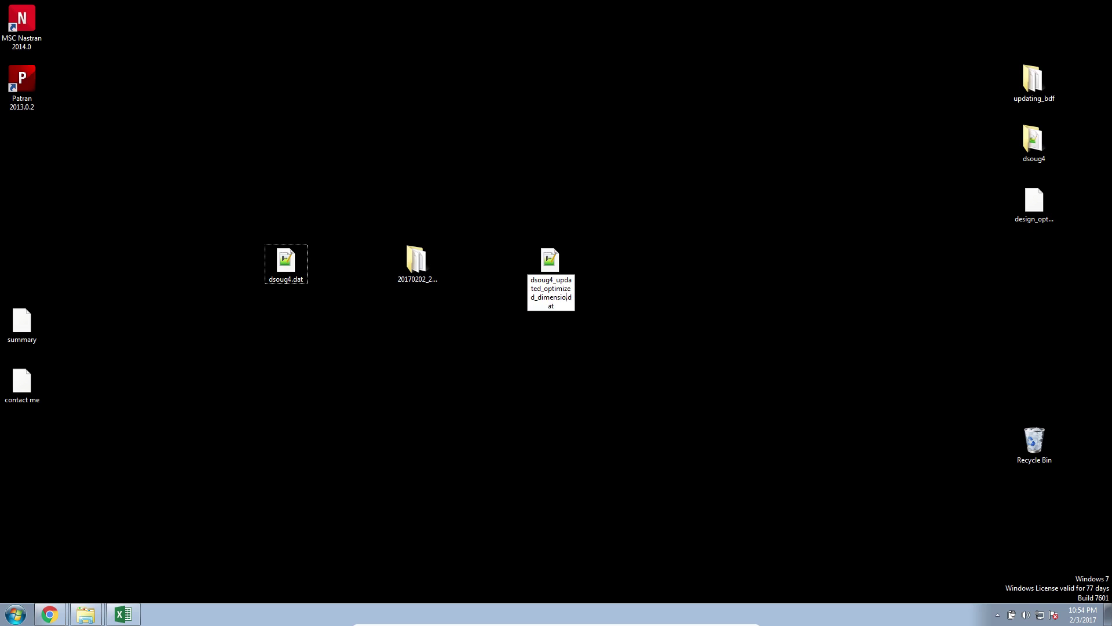
text(_method1)
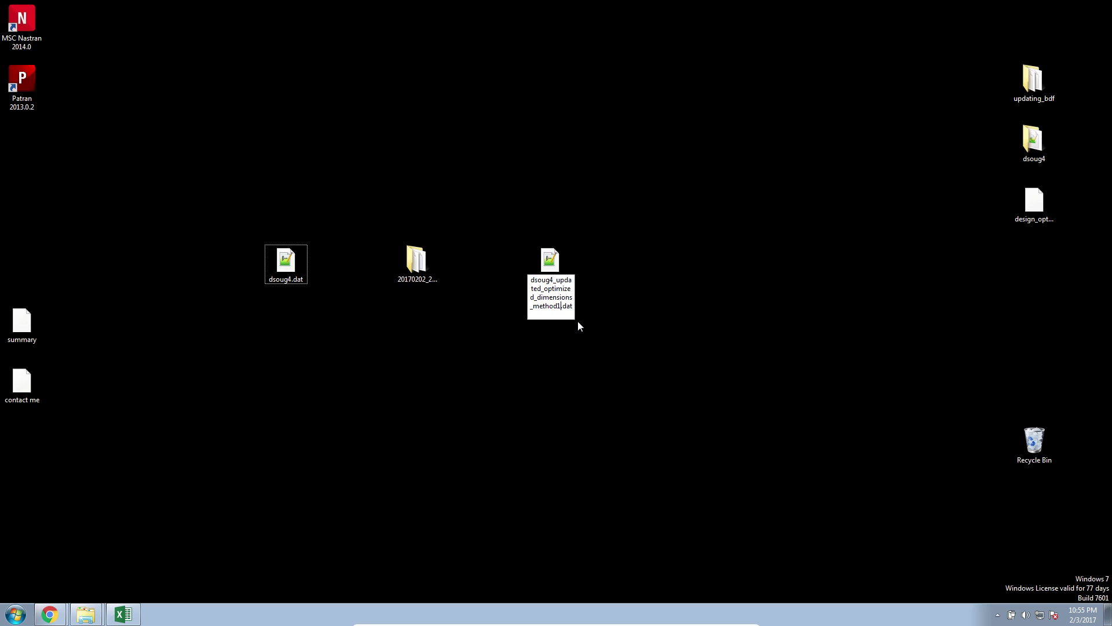
key(Return)
click(582, 324)
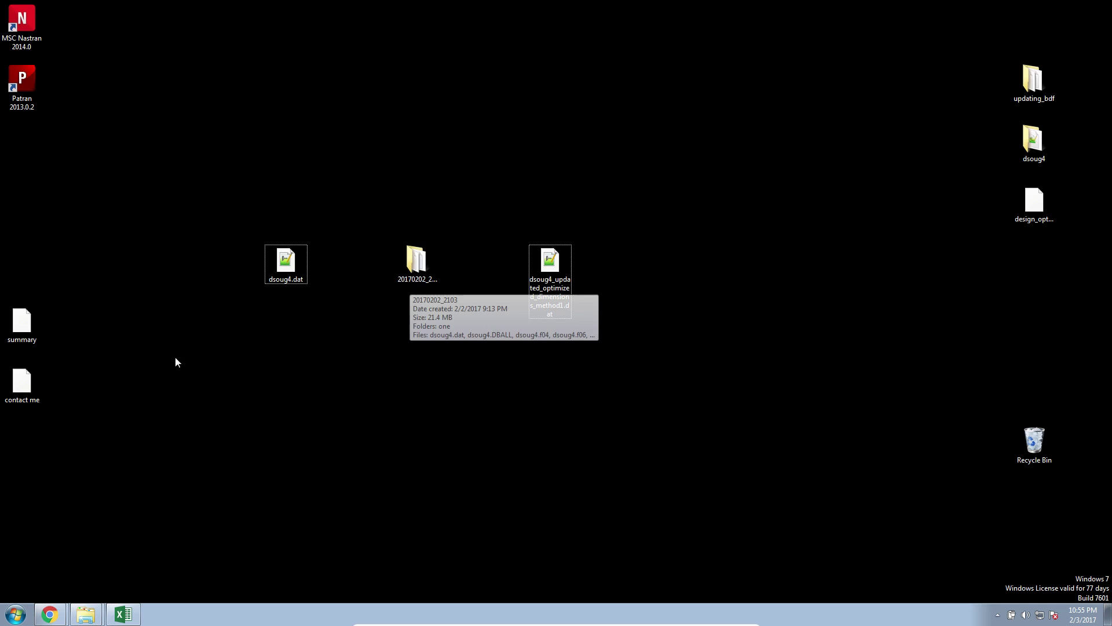
Add 'Method 1' and 'Method 2' lines to the contact me note in Notepad++.
right_click(23, 383)
click(41, 400)
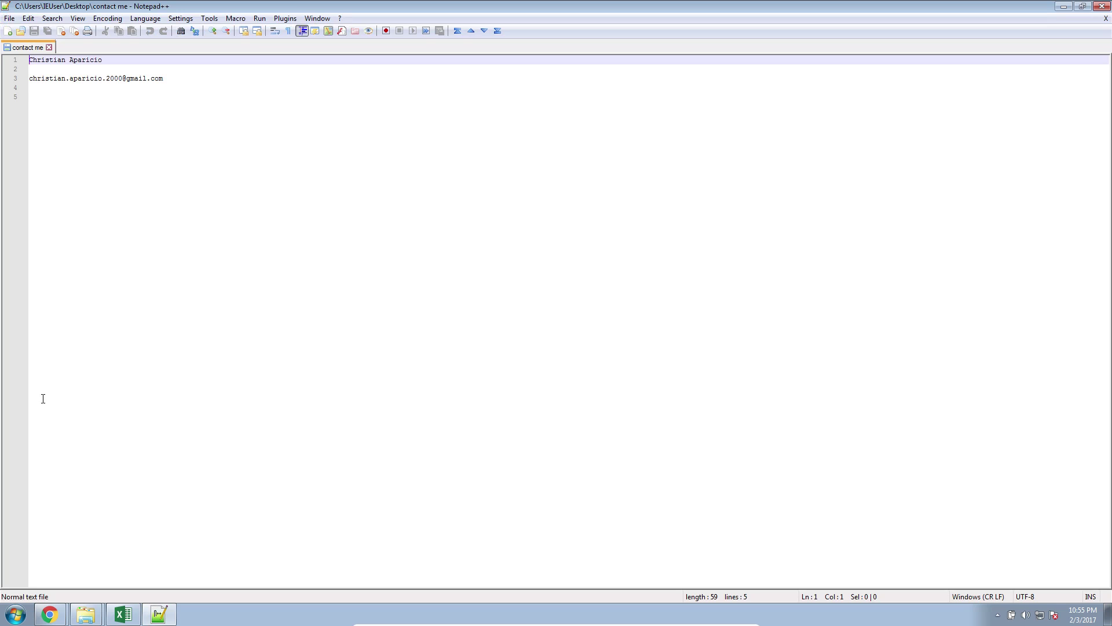
click(93, 154)
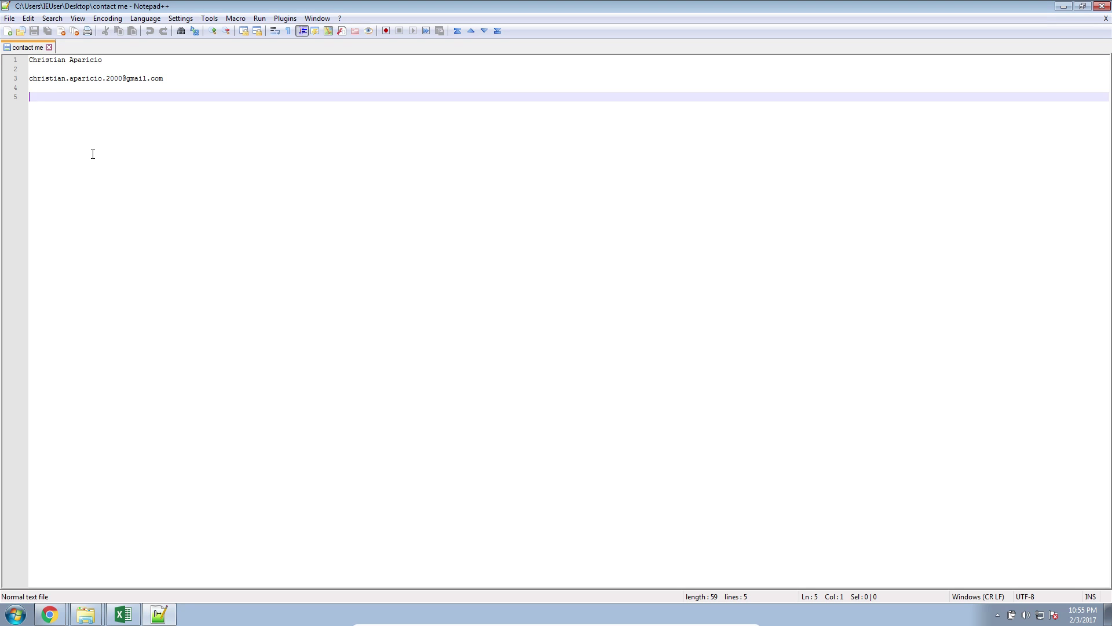
text(Met)
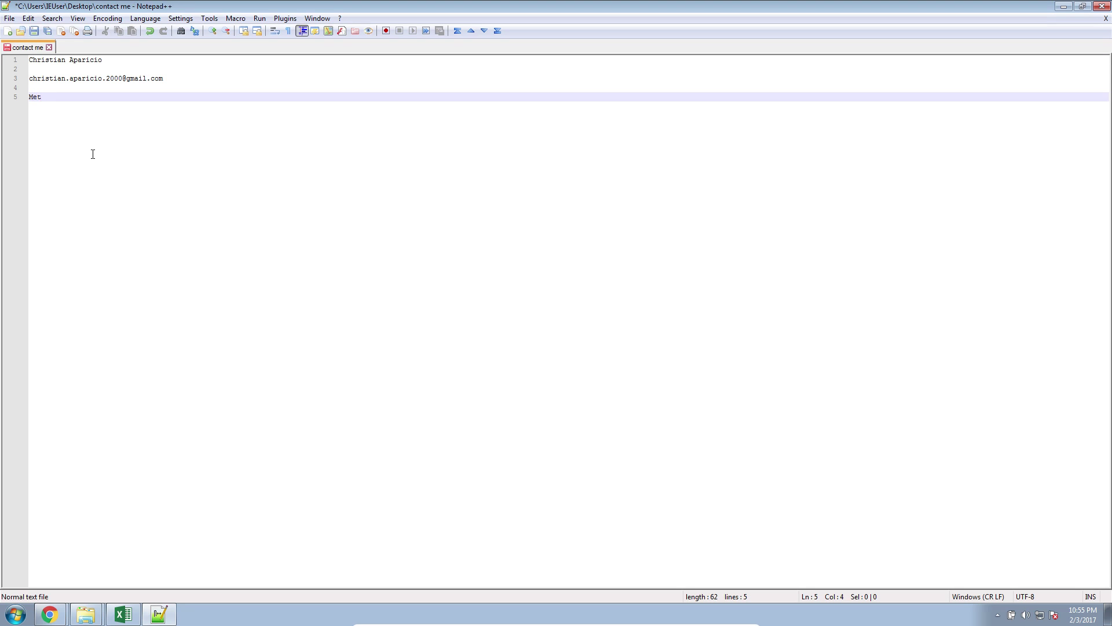
text(hod 1)
key(Return)
key(Return)
key(Return)
text(Method )
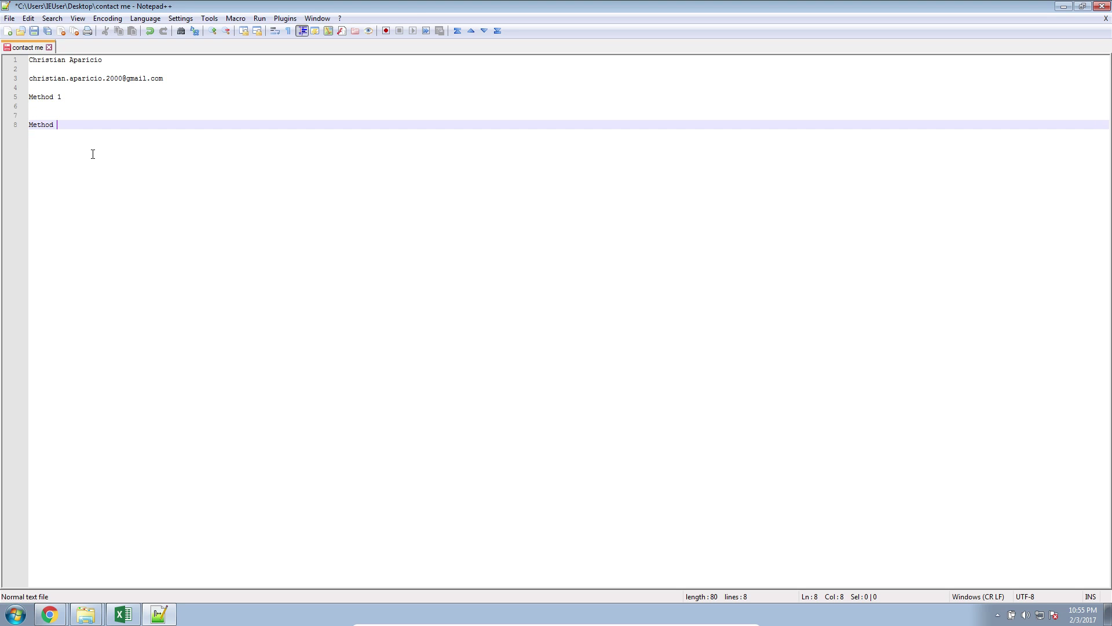
text(2)
click(1063, 7)
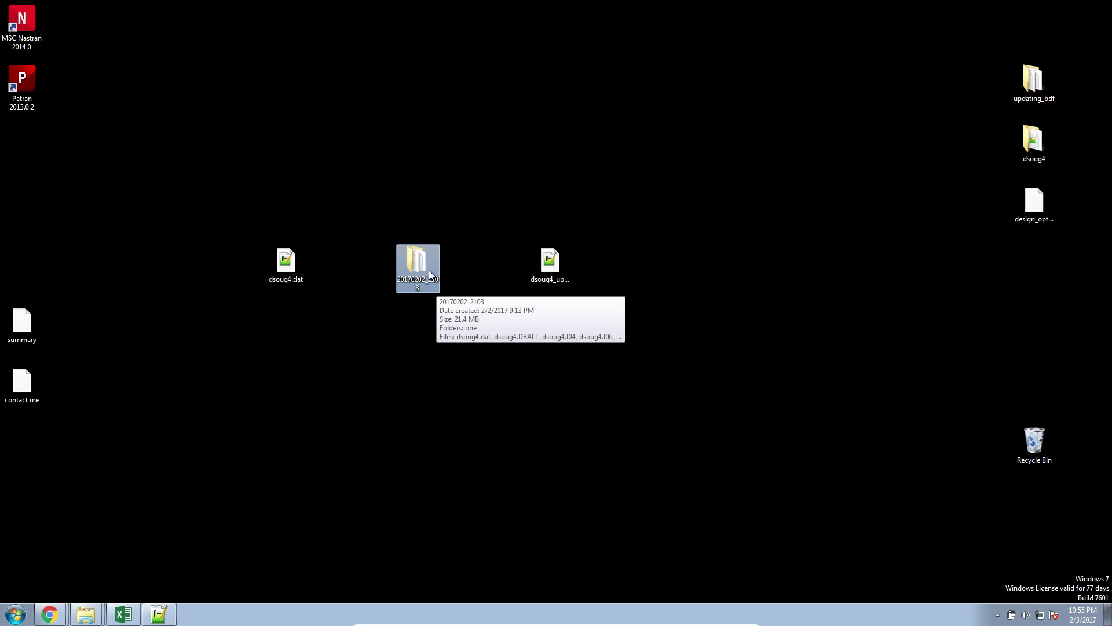
Open design_model.dat from the 20170202_2103 > one folder in Notepad++.
double_click(429, 270)
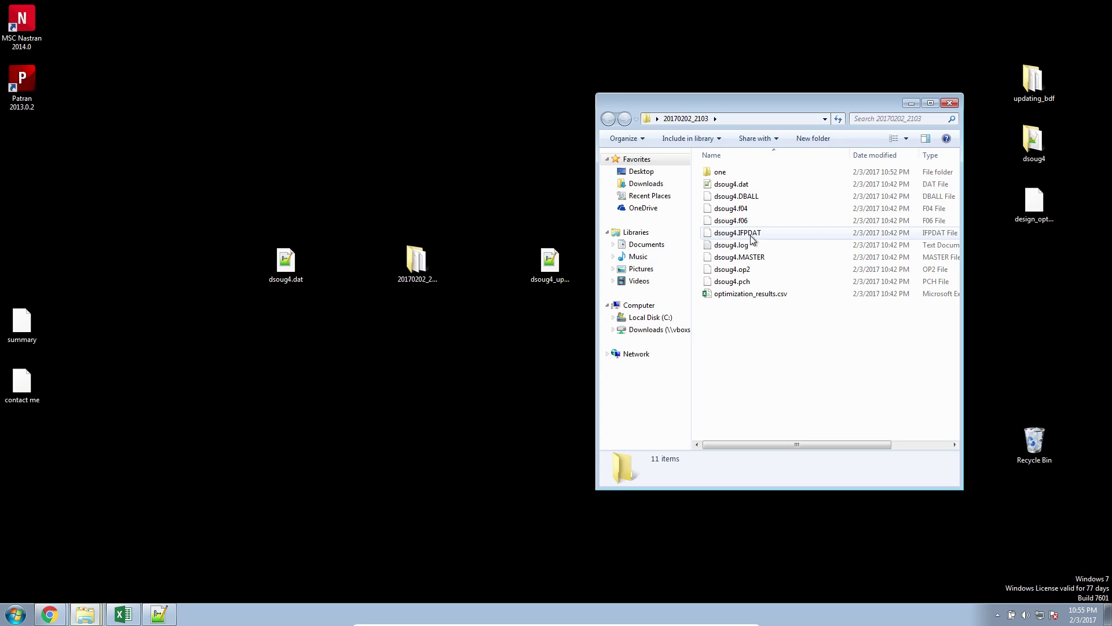
double_click(735, 173)
click(735, 175)
double_click(734, 174)
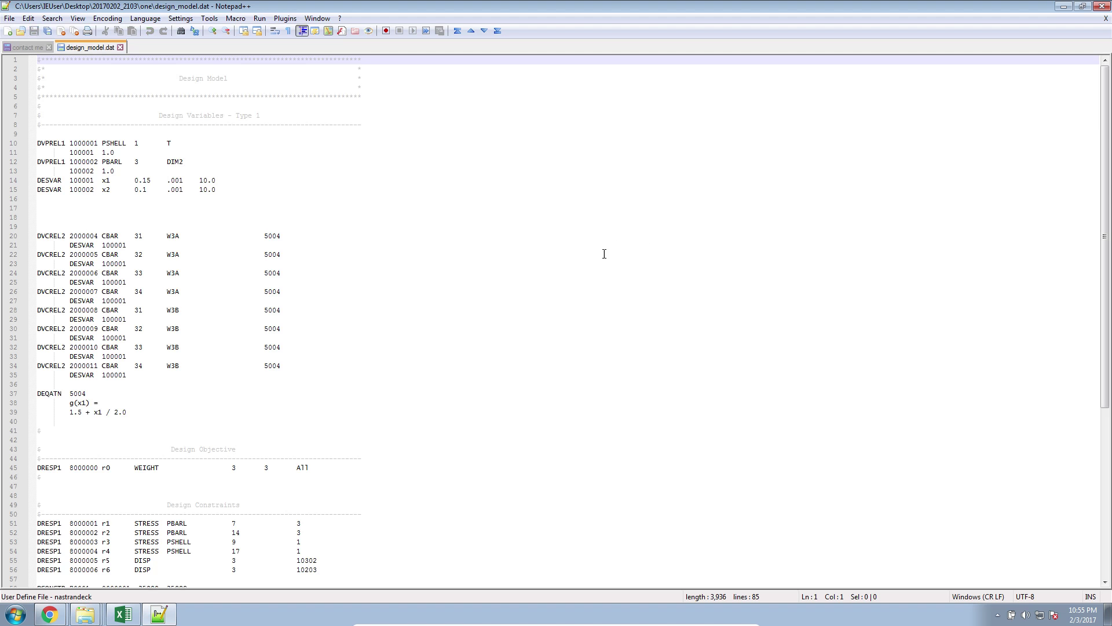
Highlight the PARAM DESPCH1 -1 line near the end of design_model.dat.
click(593, 259)
scroll(594, 260, down, 9)
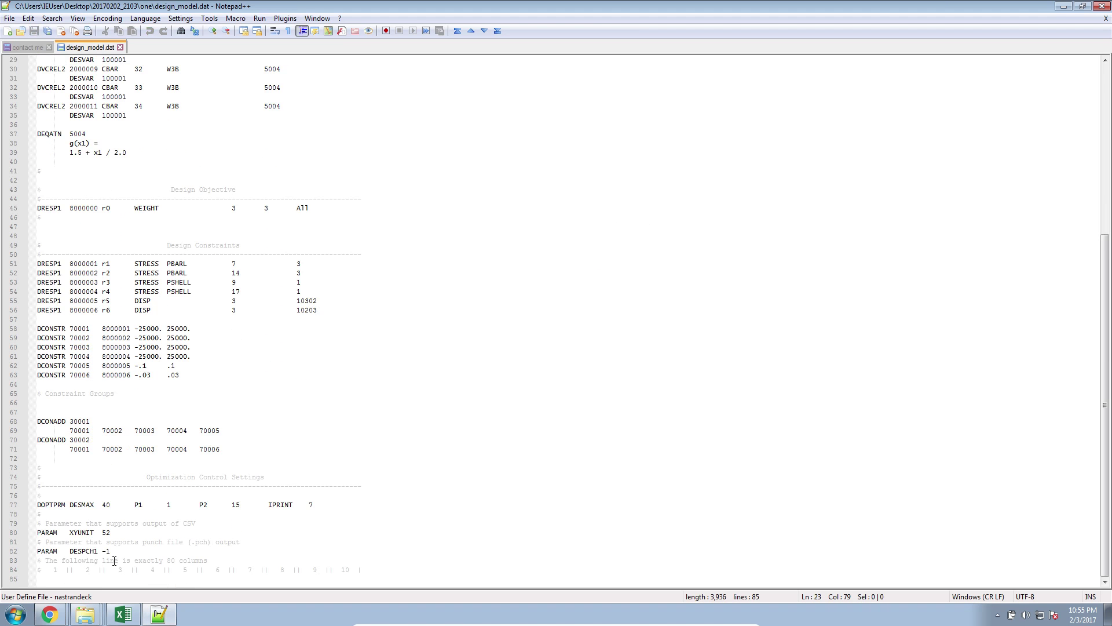
drag(116, 551, 32, 557)
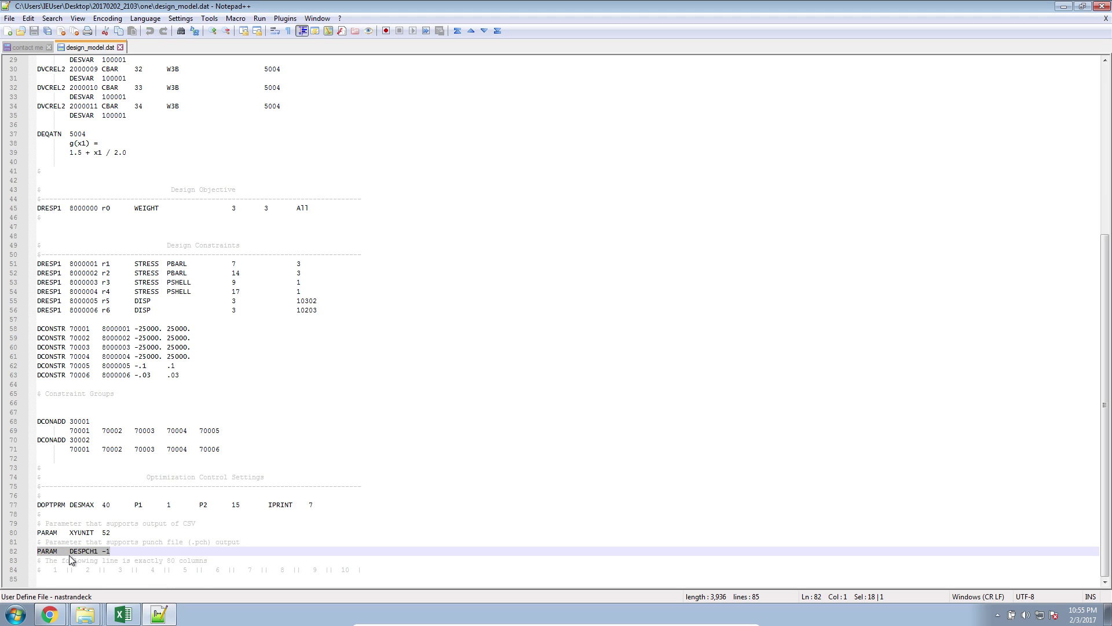
click(103, 554)
Open the punch file dsoug4.pch from the 20170202_2103 folder in Notepad++.
click(161, 615)
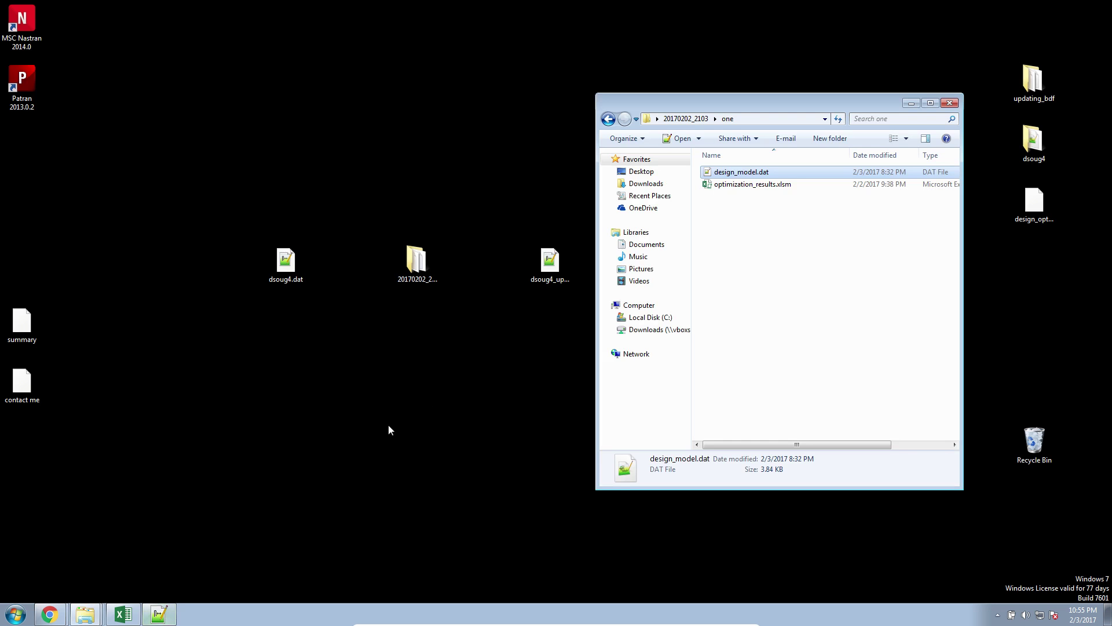
click(704, 121)
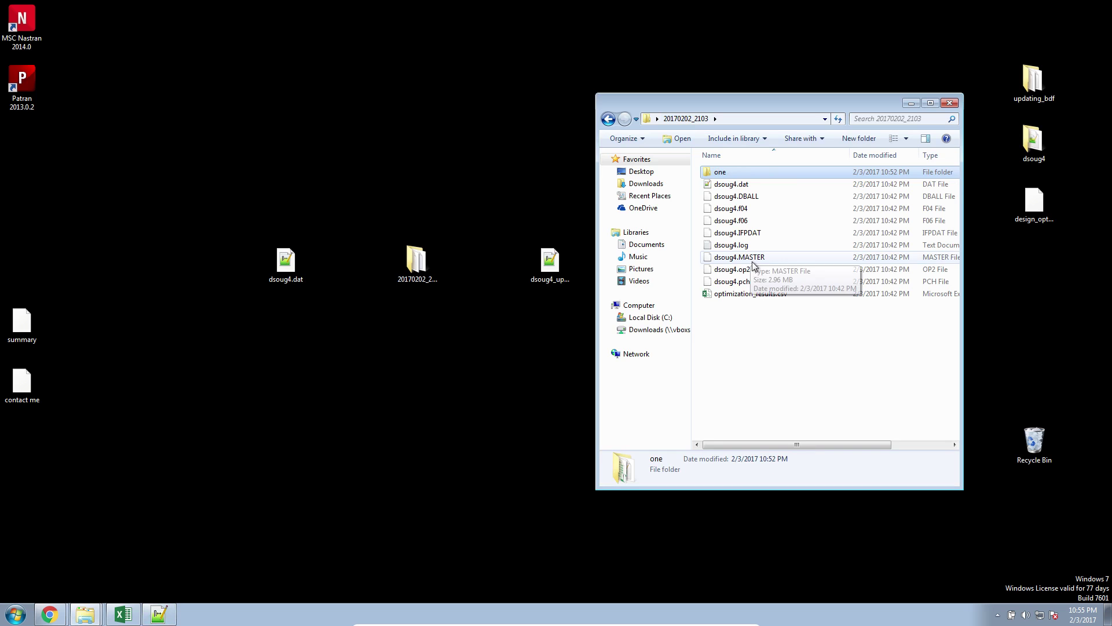
right_click(749, 281)
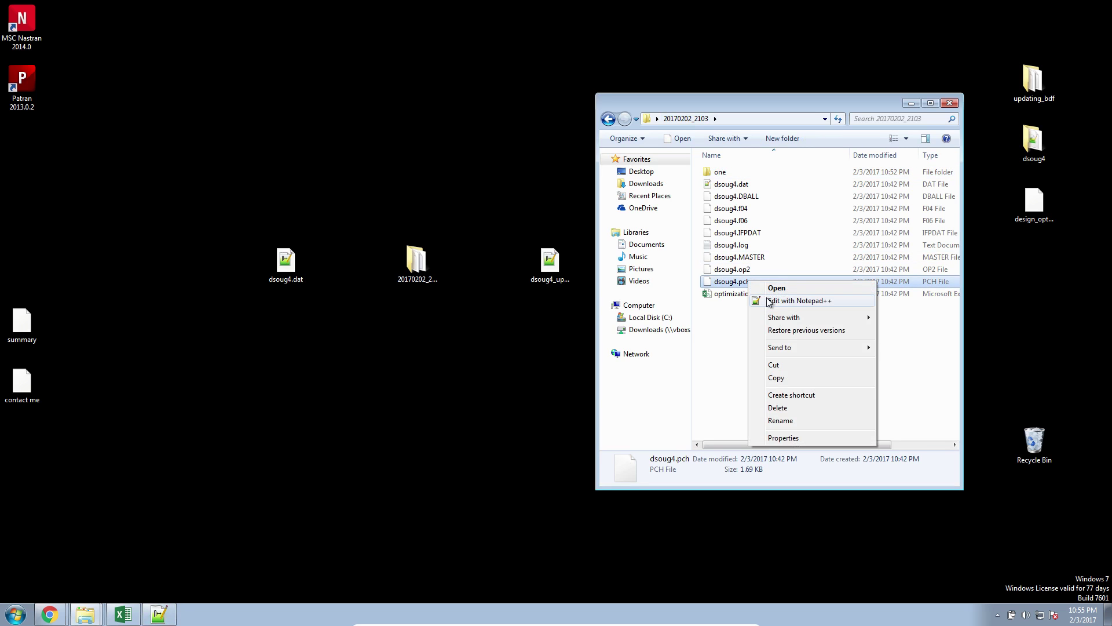
click(770, 300)
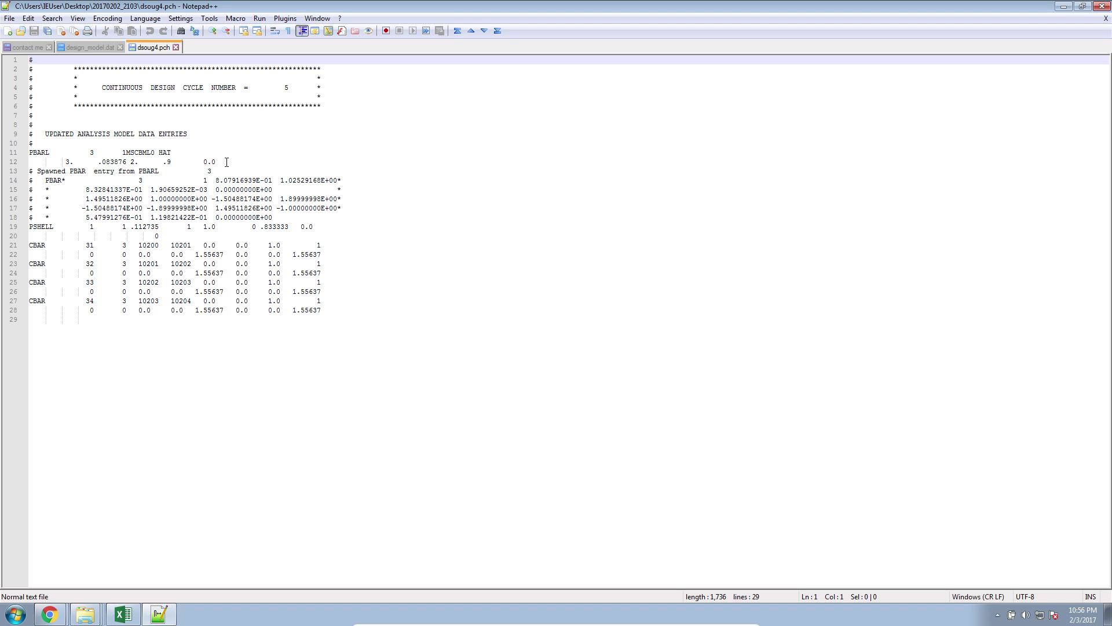
Open the Method 1 deck and move dsoug4.pch to the other view, side by side.
double_click(249, 7)
double_click(558, 257)
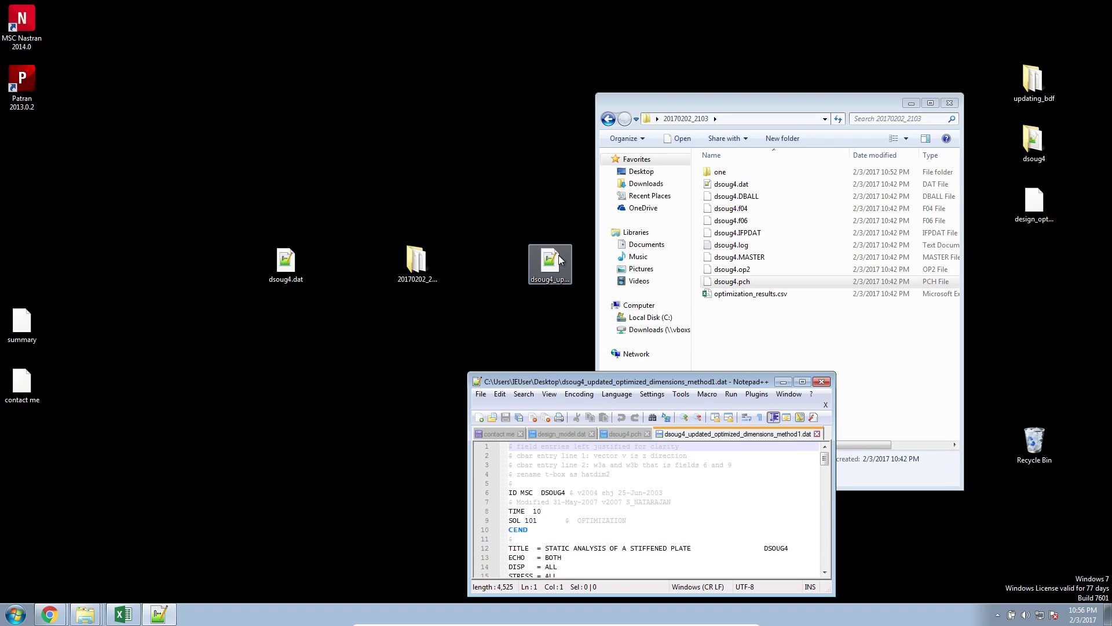
double_click(605, 381)
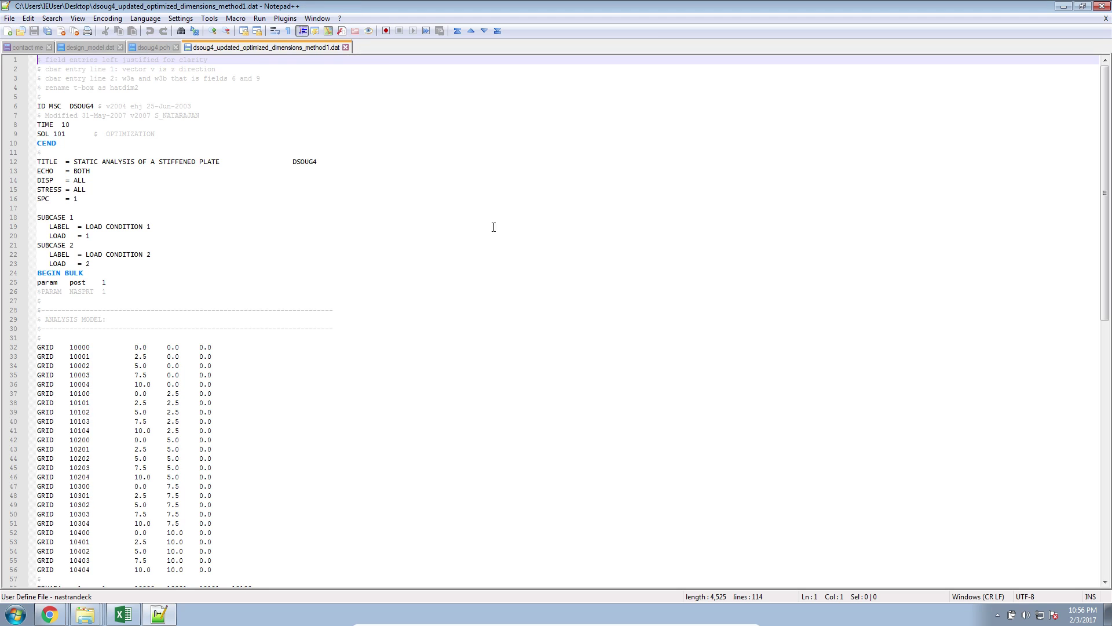
right_click(234, 47)
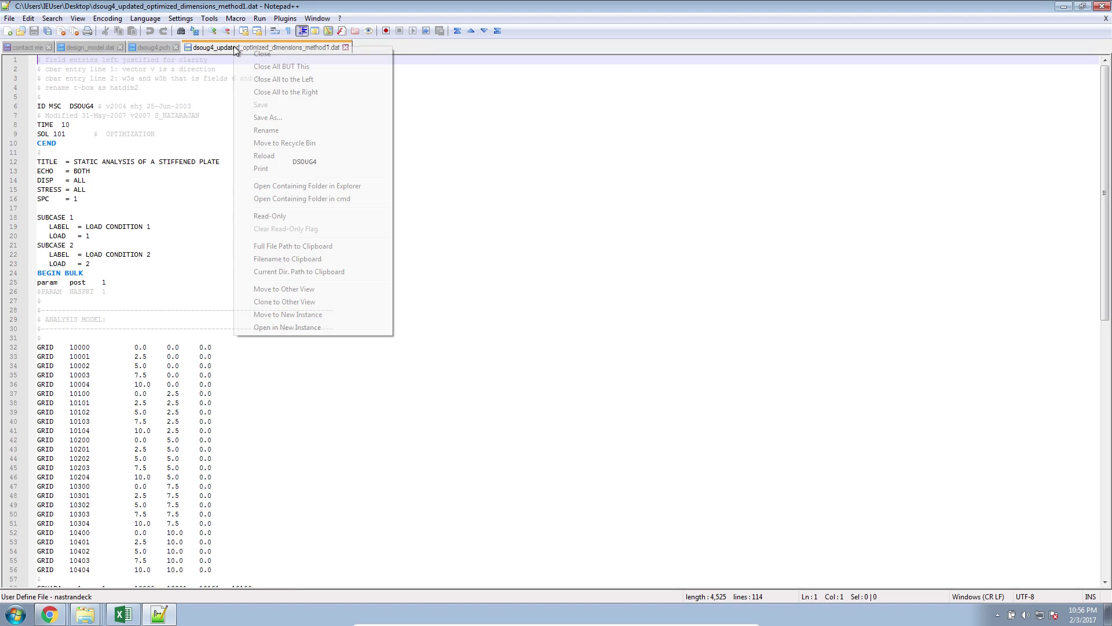
click(157, 44)
right_click(158, 44)
click(280, 290)
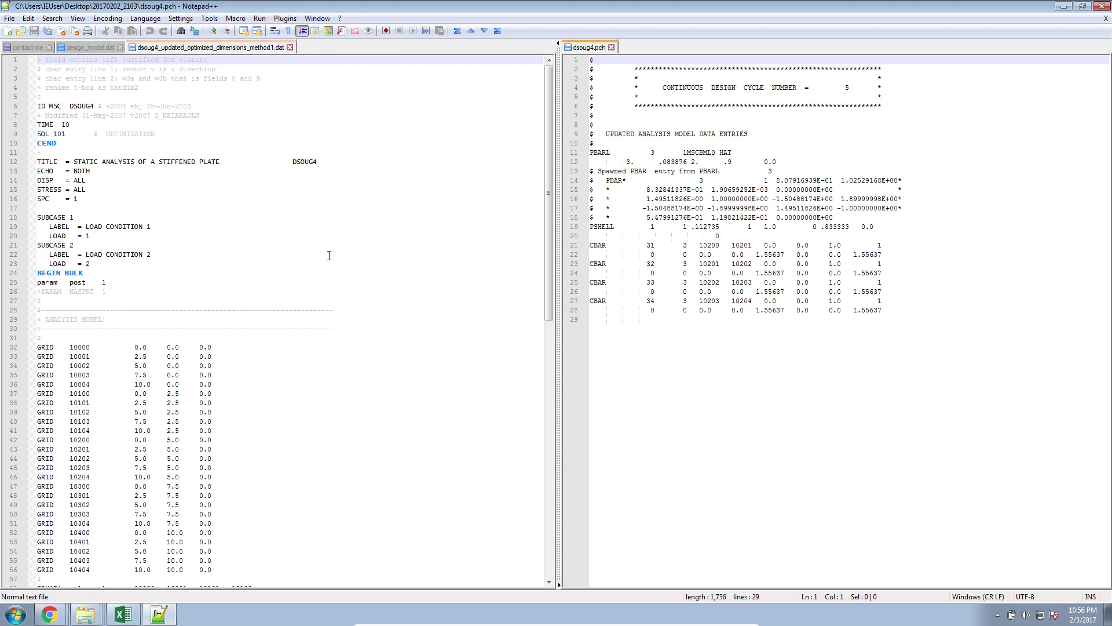
Review the Method 1 deck's CBAR, PSHELL (thickness 0.15) and PBARL entries.
click(329, 255)
drag(130, 106, 191, 520)
triple_click(192, 519)
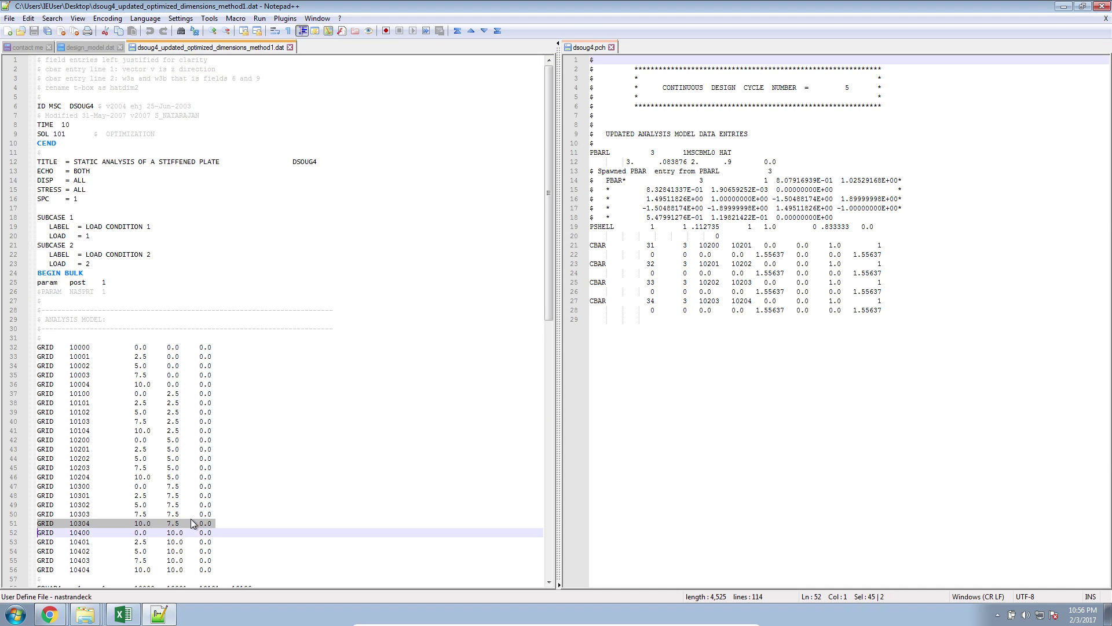
scroll(191, 519, down, 14)
scroll(211, 504, down, 5)
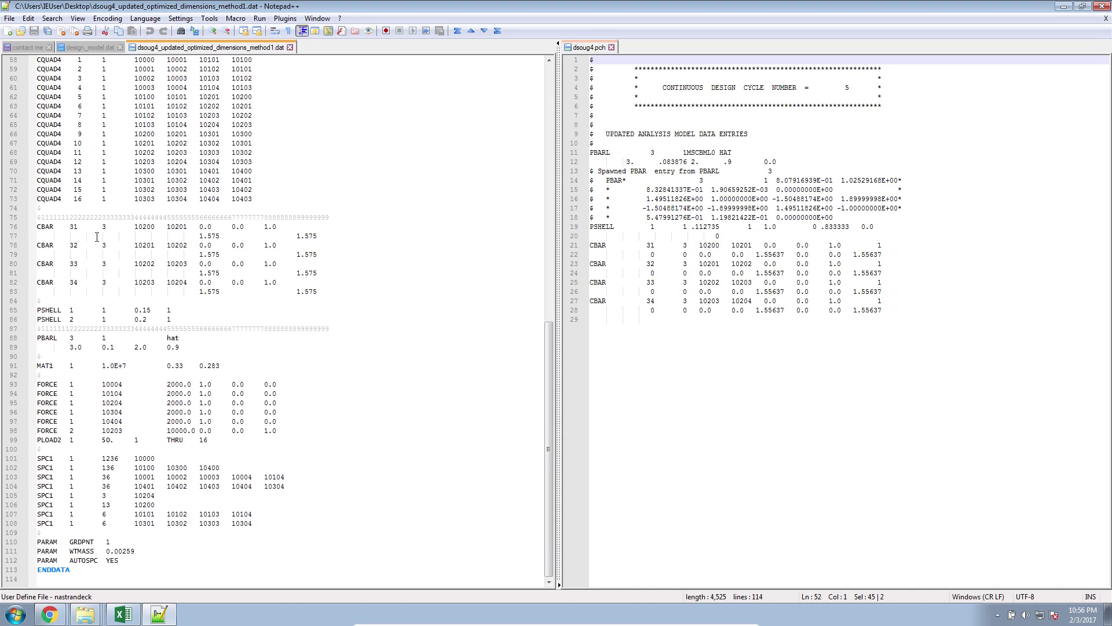
click(114, 257)
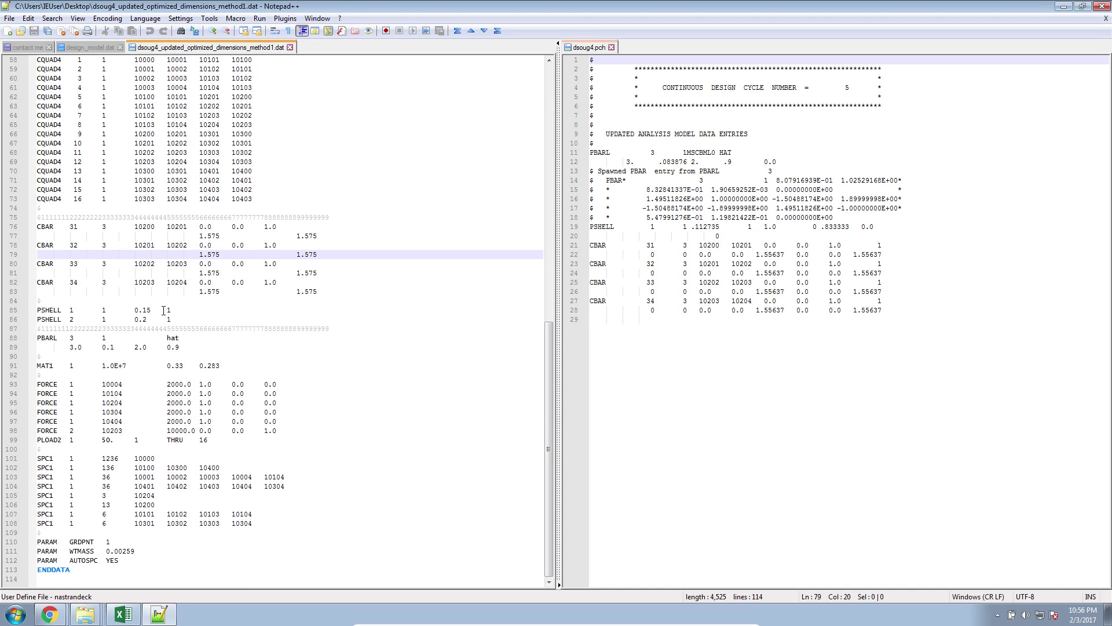
drag(171, 311, 42, 311)
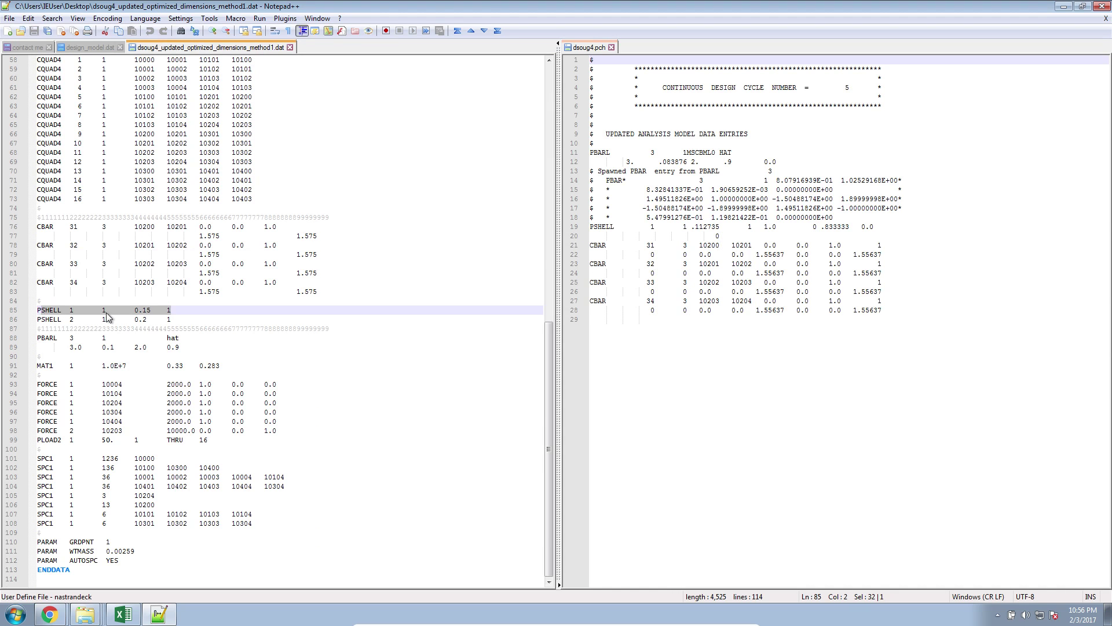
drag(134, 311, 154, 311)
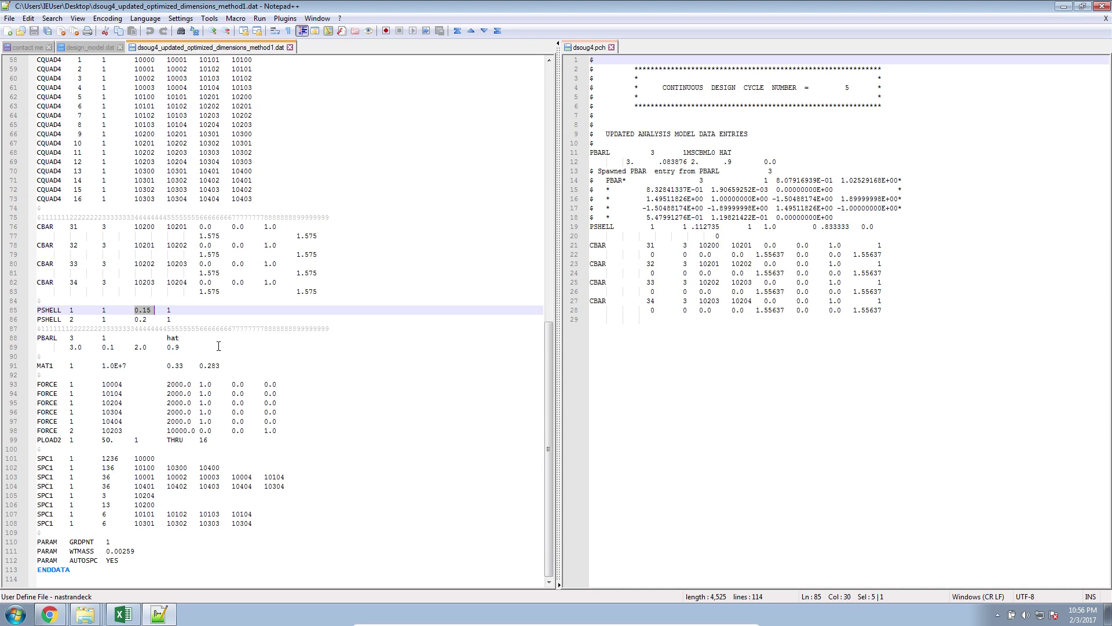
drag(223, 350, 30, 343)
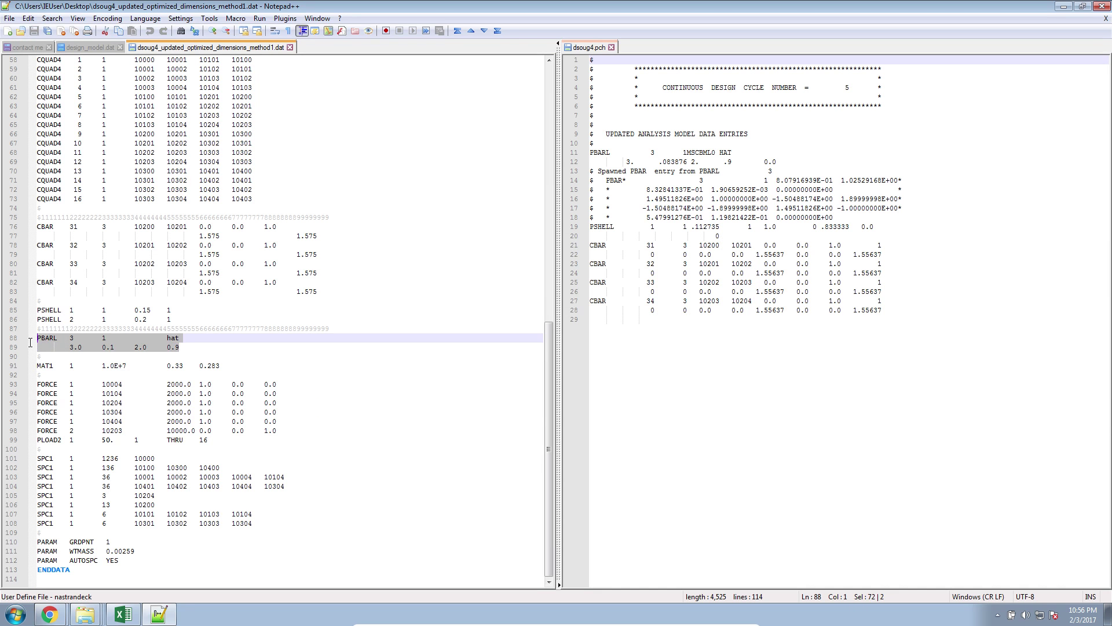
Replace the deck's old PBARL entry with the punch file's updated PBARL lines.
drag(101, 347, 114, 347)
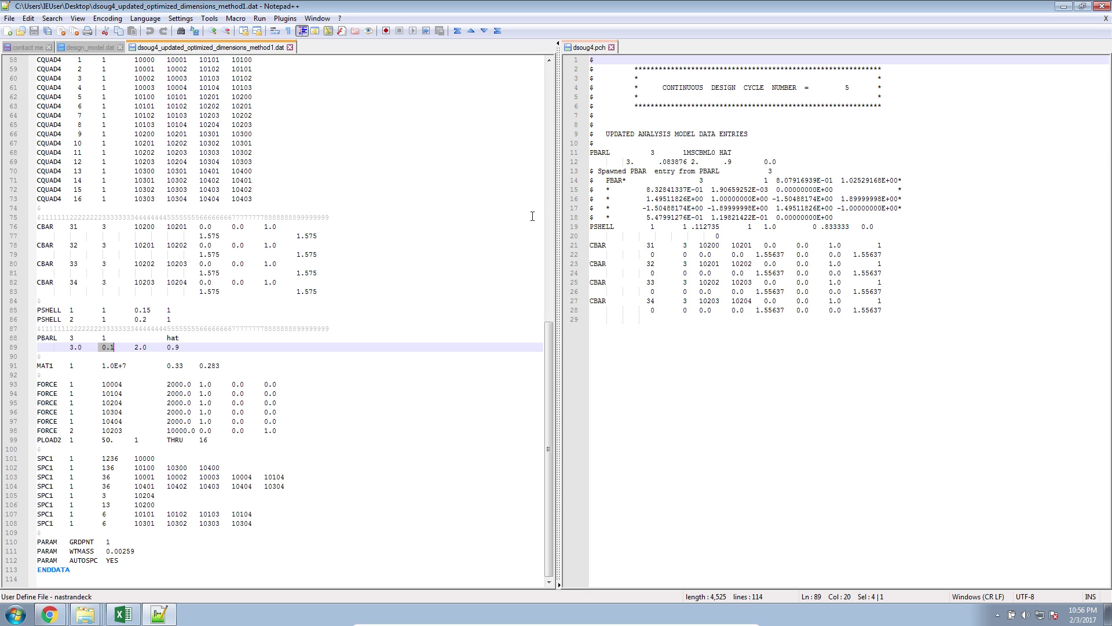
click(677, 157)
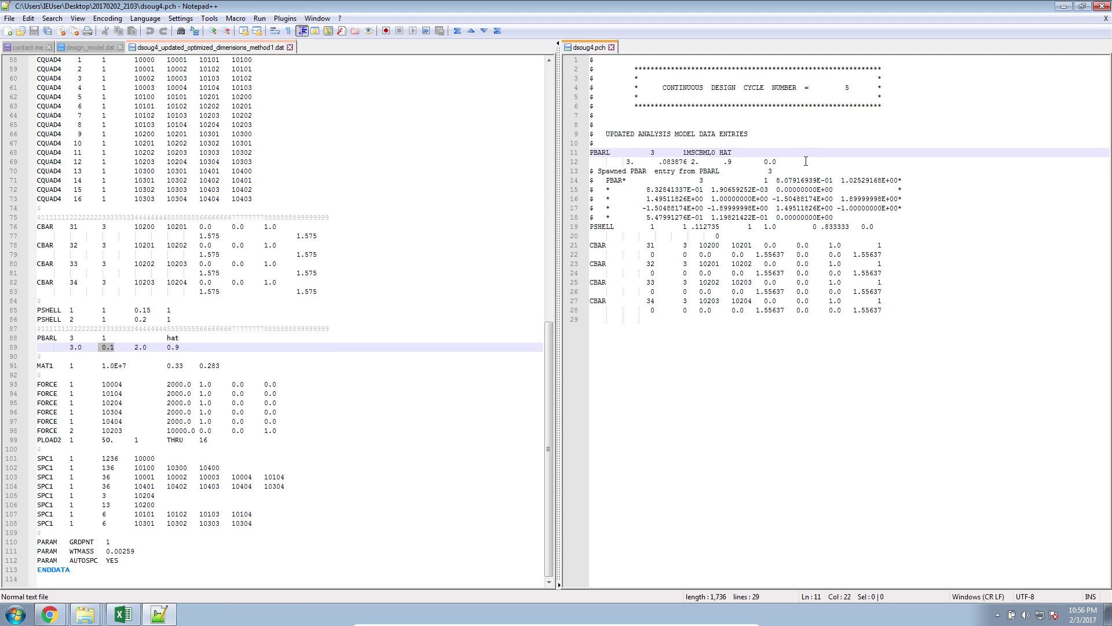
click(805, 161)
click(692, 153)
drag(657, 162, 688, 167)
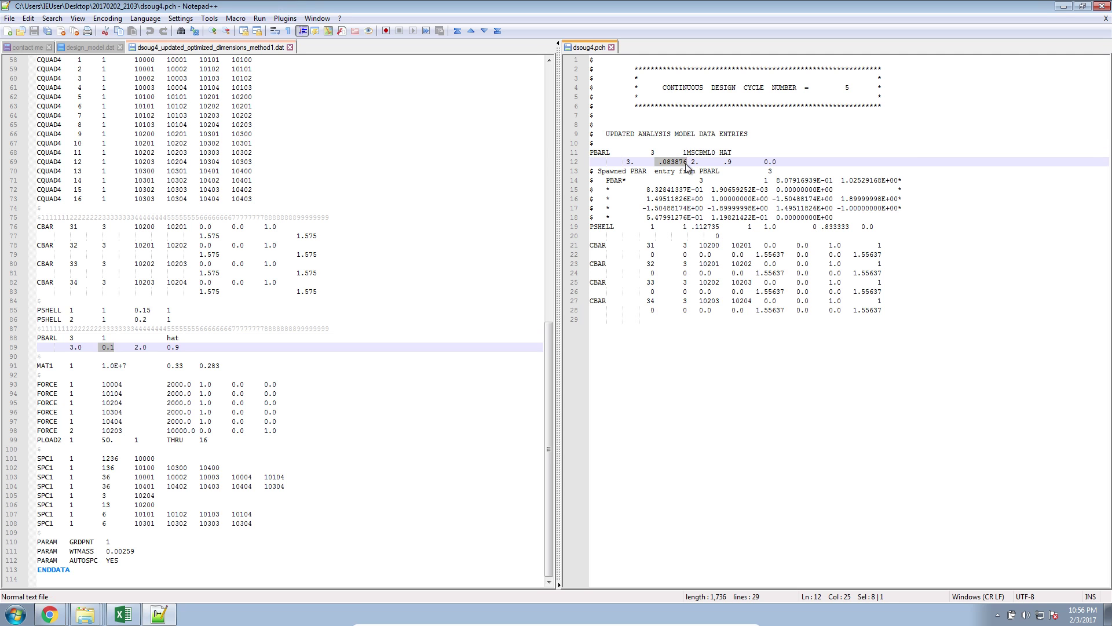
drag(803, 162, 563, 157)
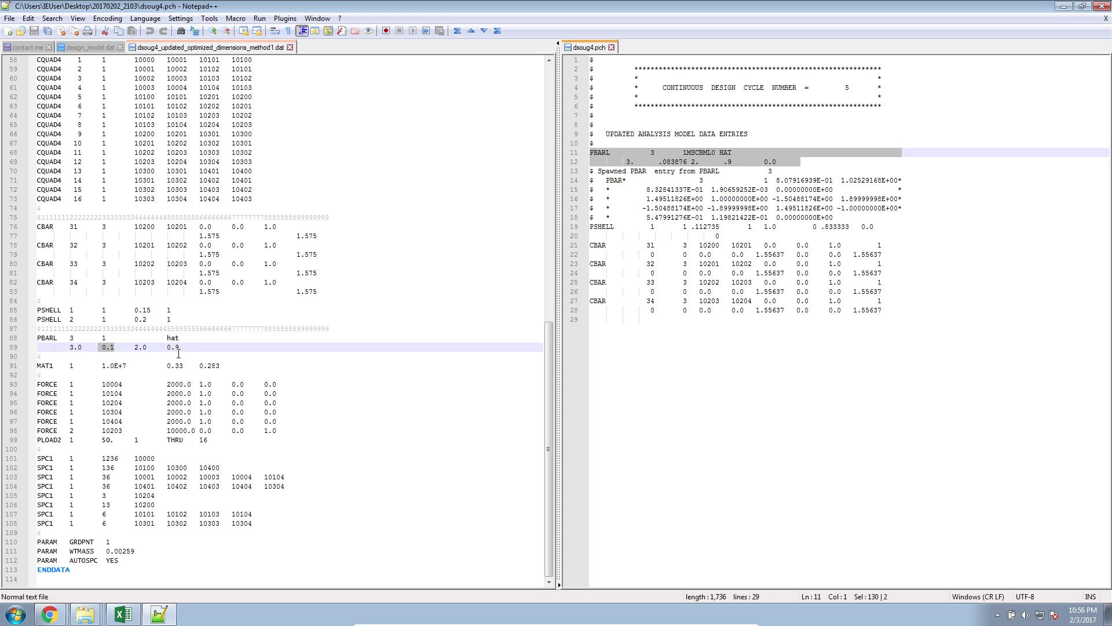
drag(180, 348, 32, 341)
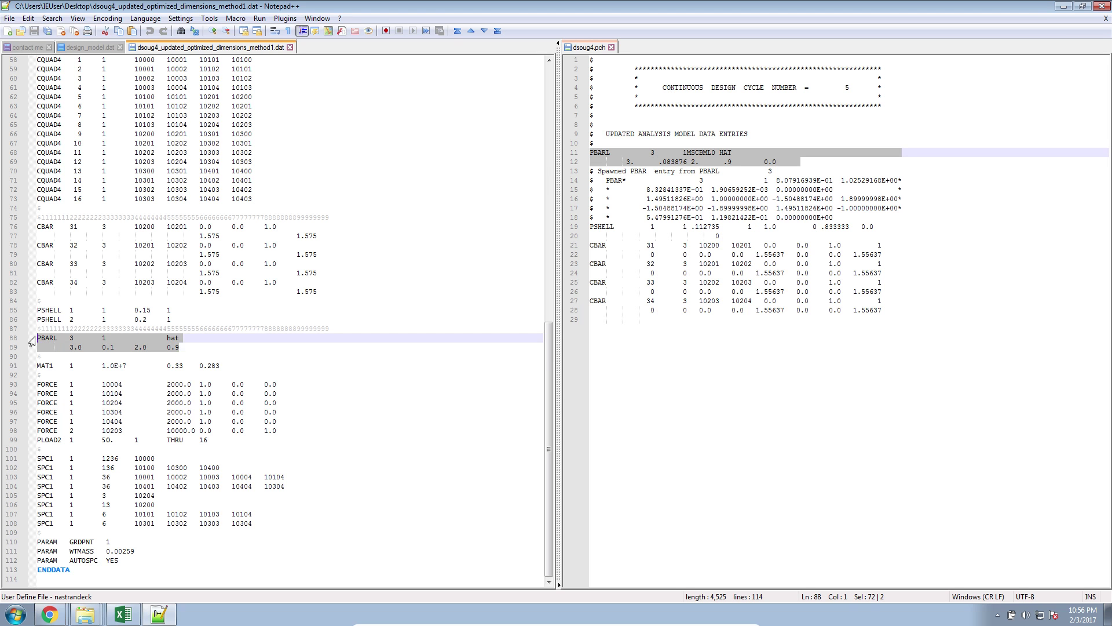
key(ctrl+v)
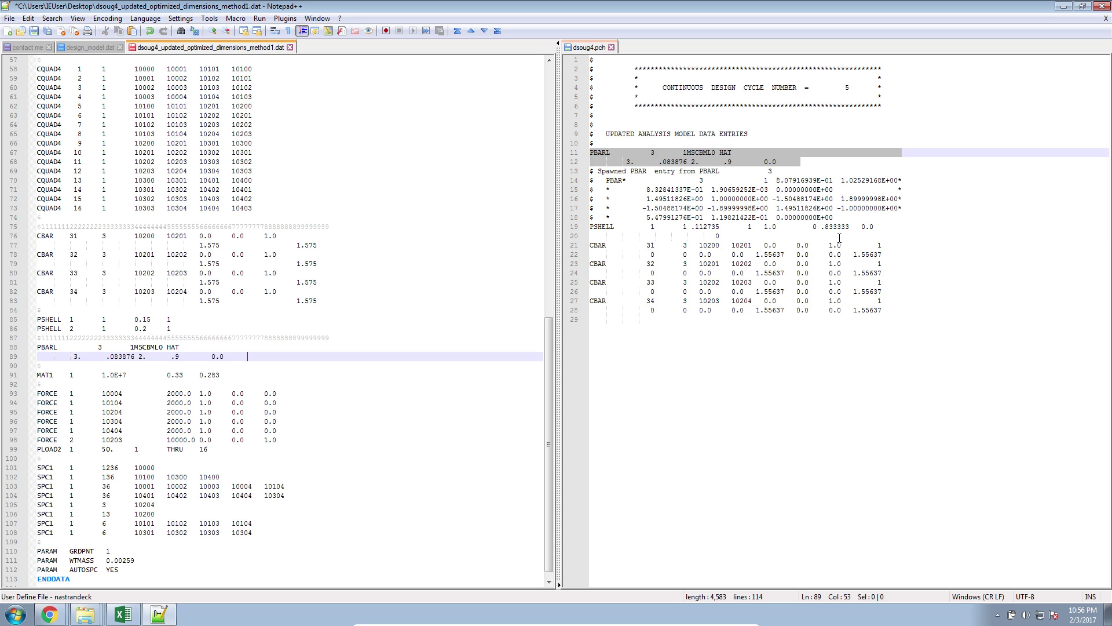
Replace the deck's PSHELL 1 line with the updated entry (thickness .112735) and save.
drag(573, 236, 572, 230)
key(ctrl+c)
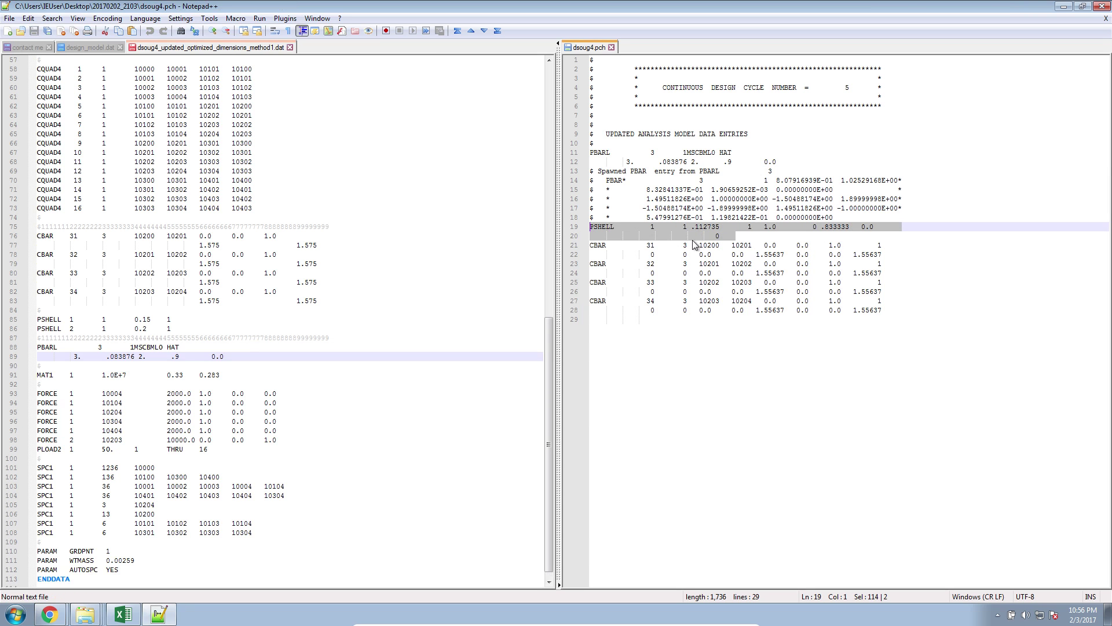
drag(173, 320, 24, 320)
key(ctrl+v)
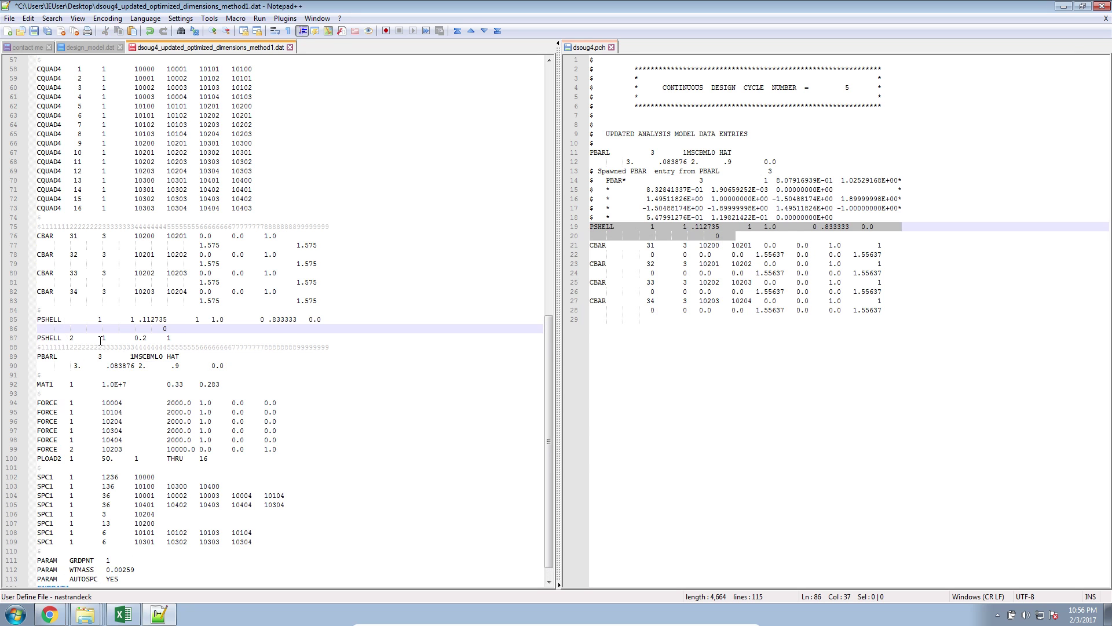
key(ctrl+s)
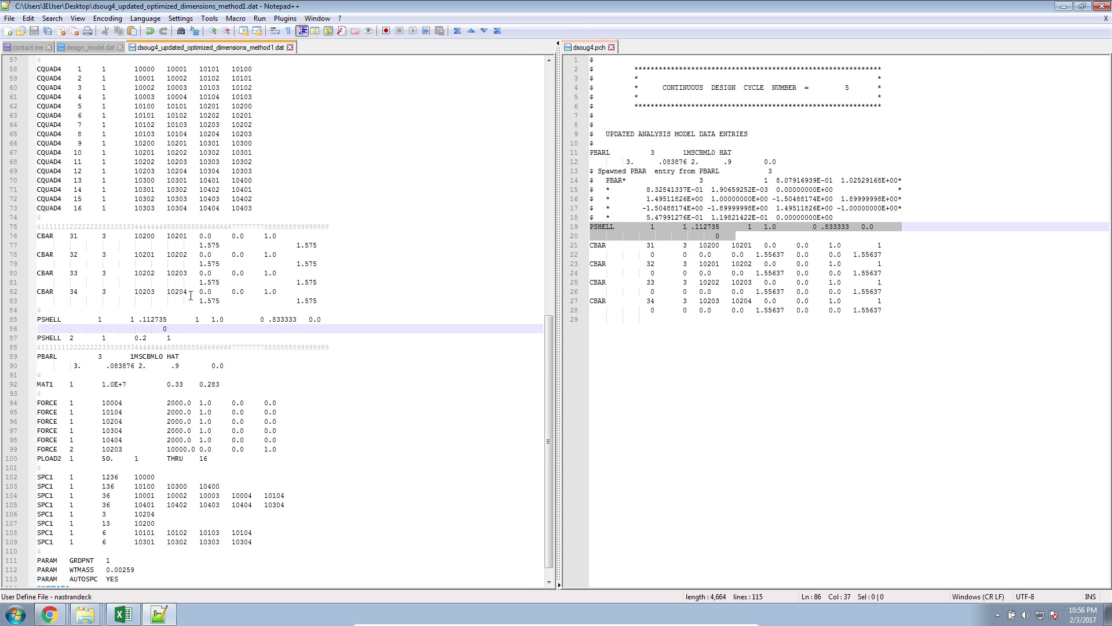
scroll(191, 298, up, 19)
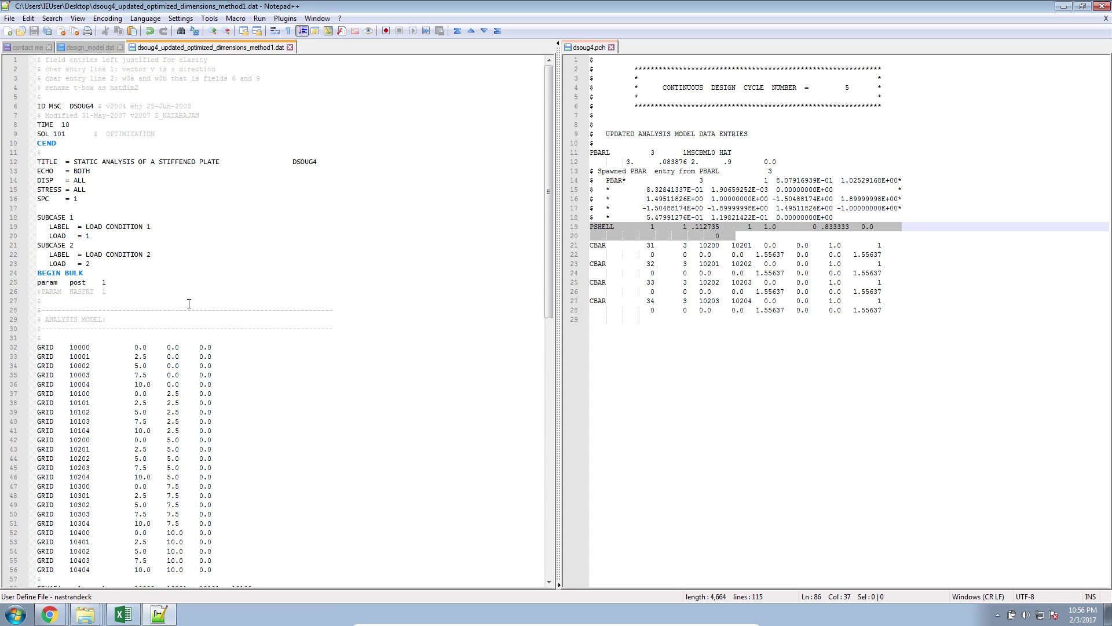
scroll(188, 303, down, 6)
scroll(189, 304, down, 13)
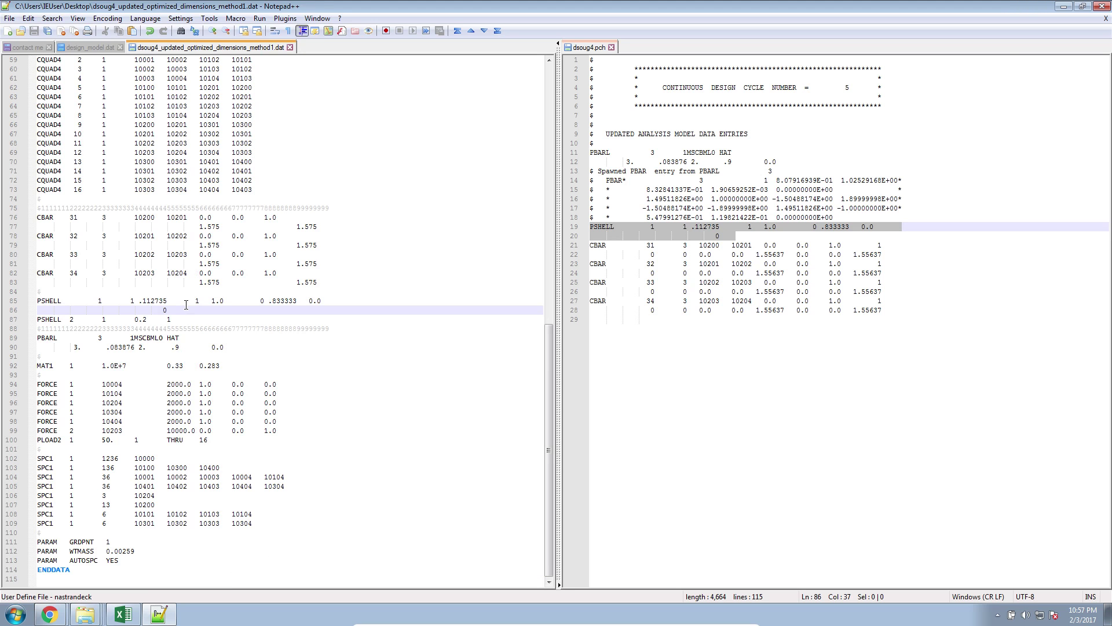
Paste another copy of dsoug4.dat on the desktop, below the Method 1 deck.
click(1063, 7)
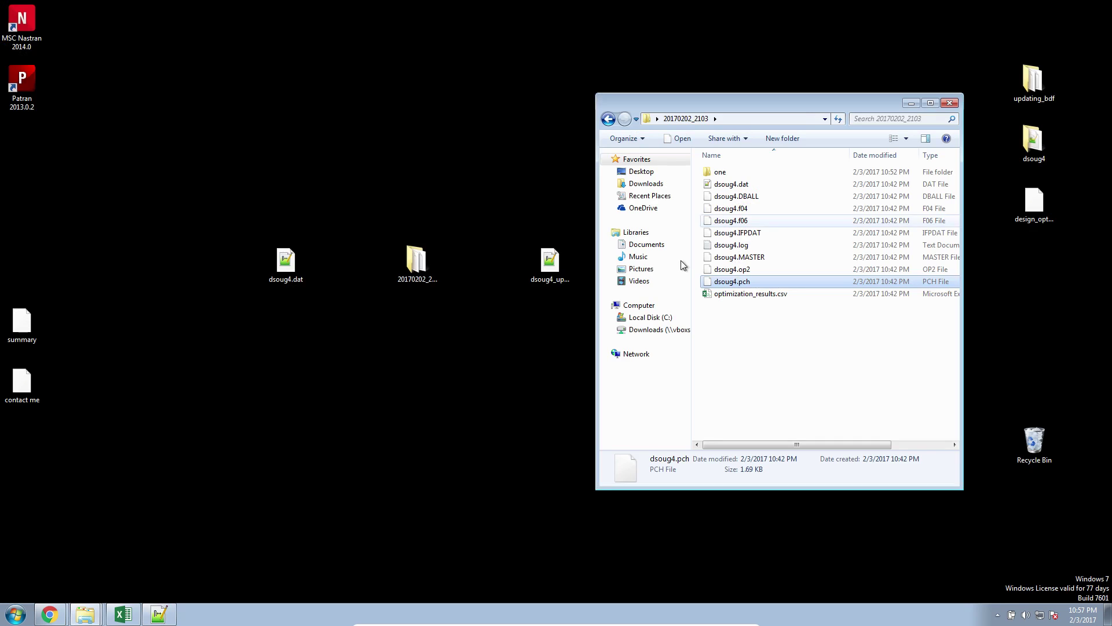
click(288, 264)
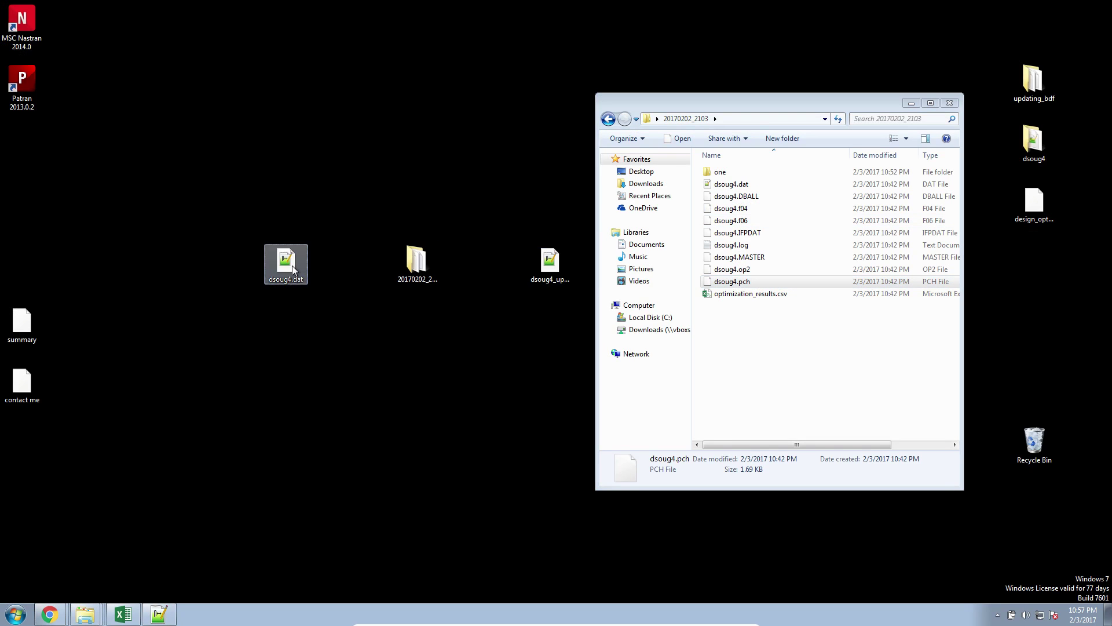
click(311, 317)
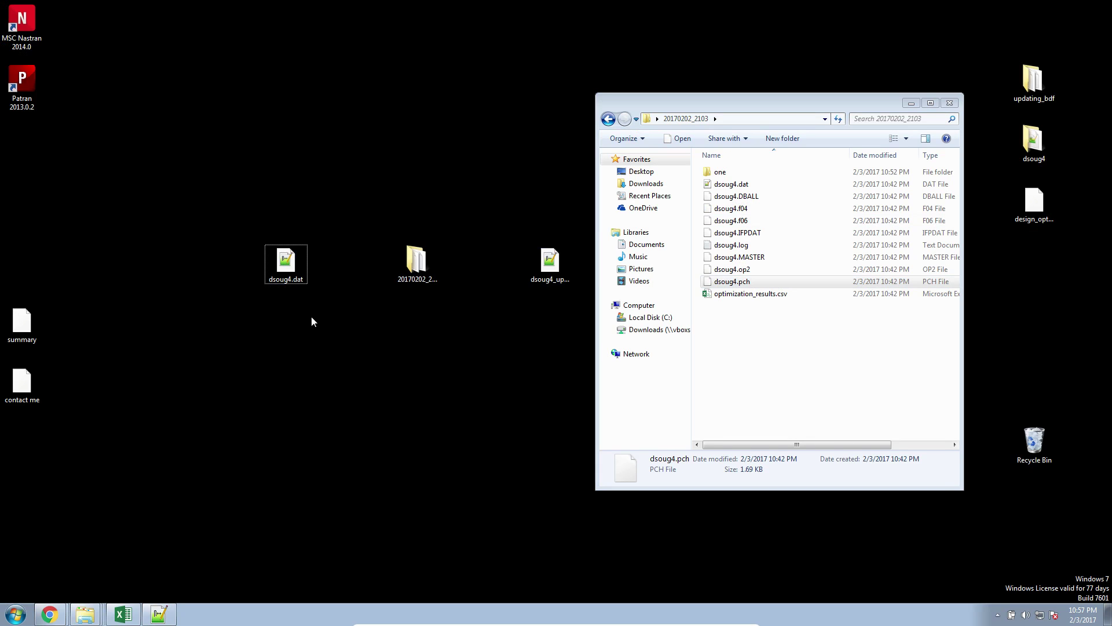
key(ctrl+v)
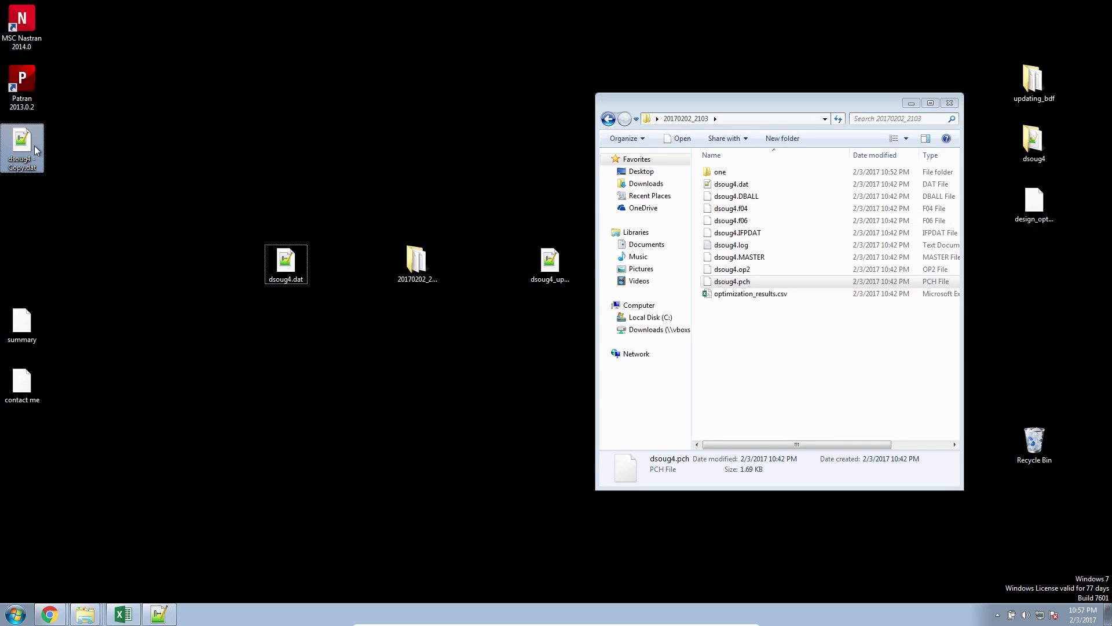
drag(33, 145, 470, 334)
drag(554, 314, 554, 325)
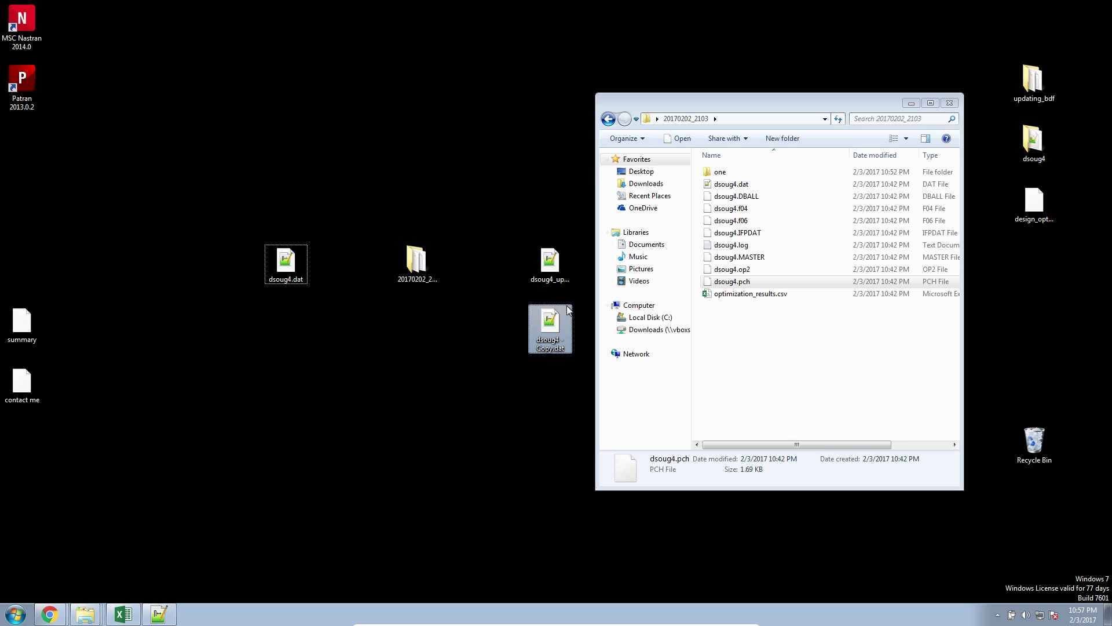
Rename the new copy dsoug4_updated_optimized_dimensions_method2.dat.
click(552, 280)
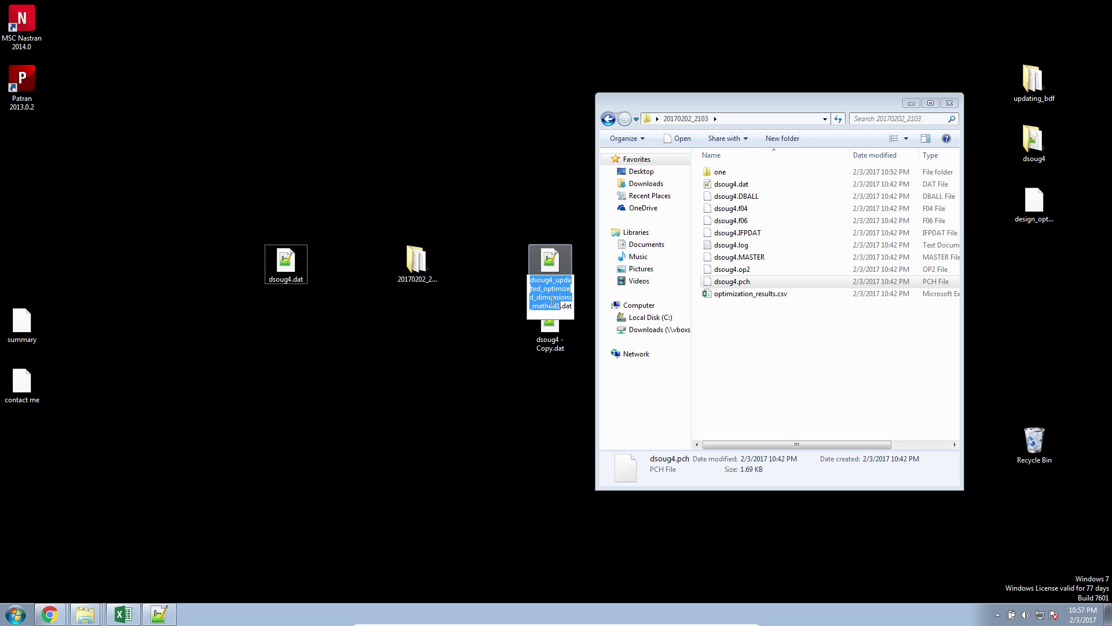
click(548, 347)
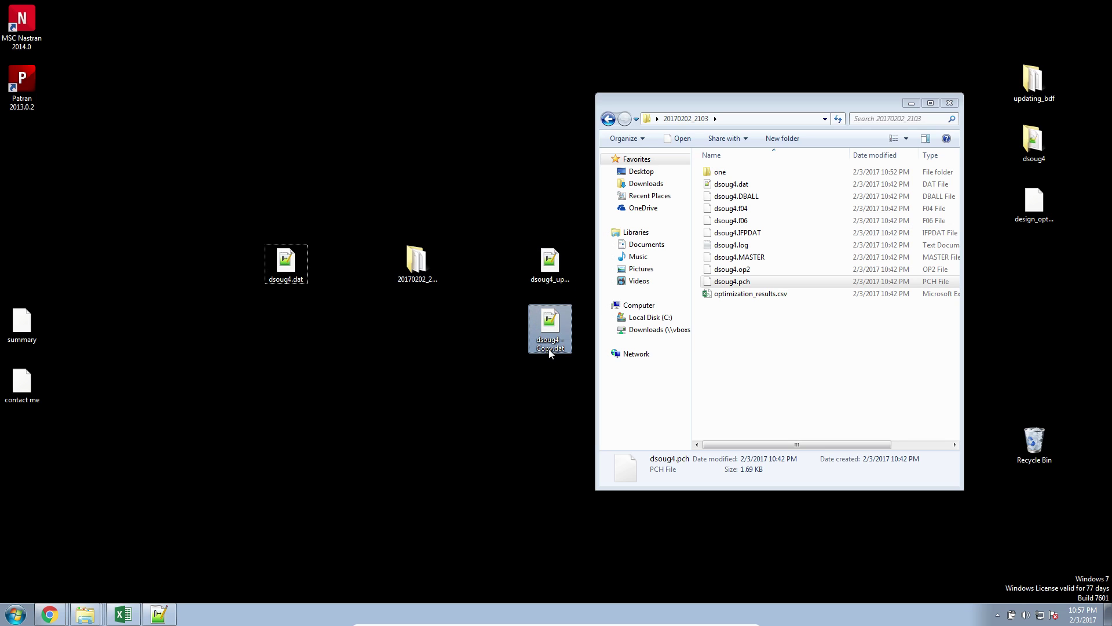
click(549, 347)
text(dsoug4_updated_optimized_dimensions_method1)
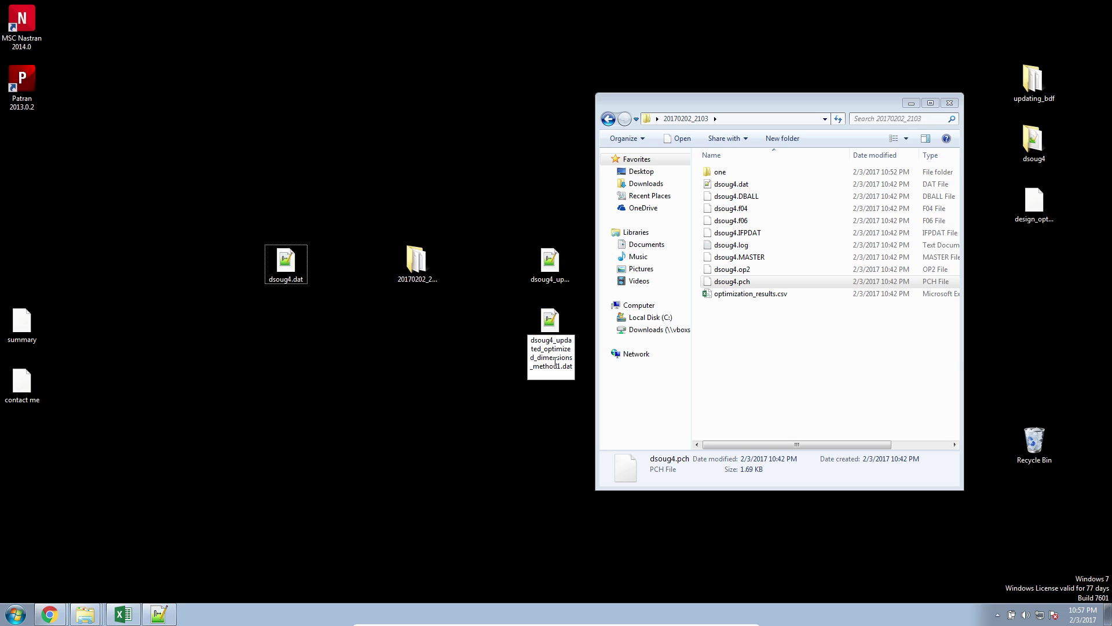
key(BackSpace)
key(Return)
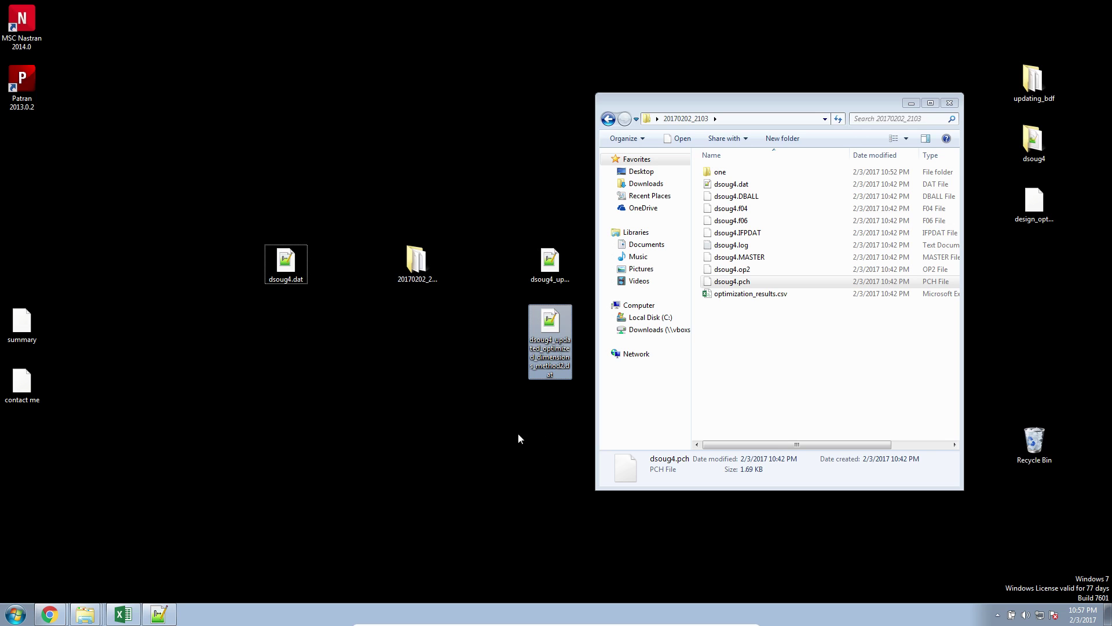
Open the Method 2 deck and highlight its PSHELL 1 entry on line 85.
double_click(569, 317)
click(448, 213)
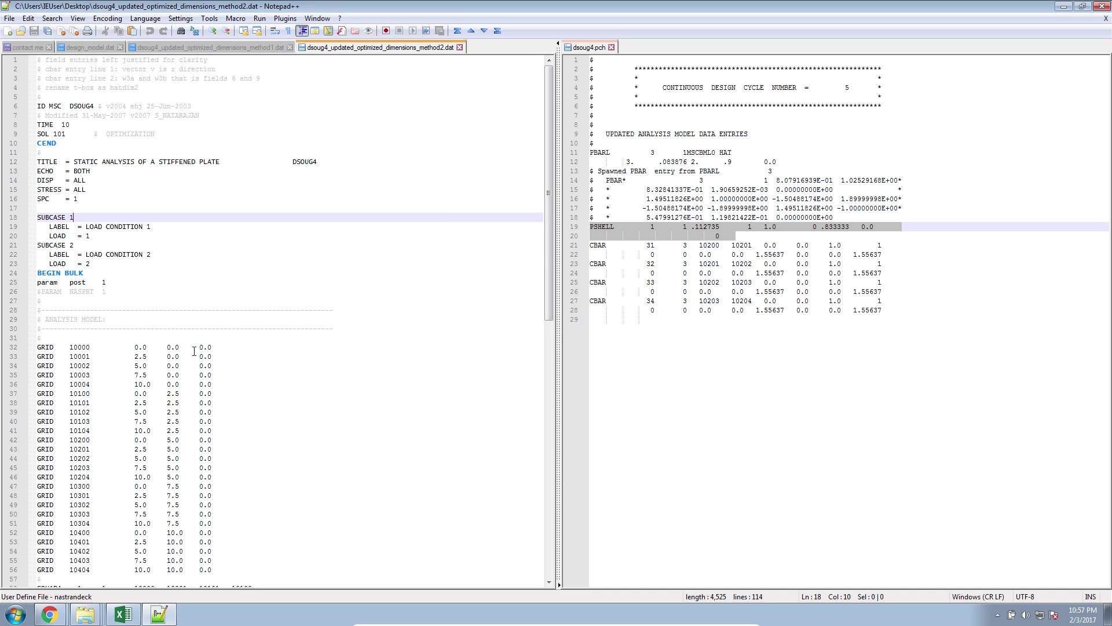
click(157, 315)
scroll(157, 314, down, 18)
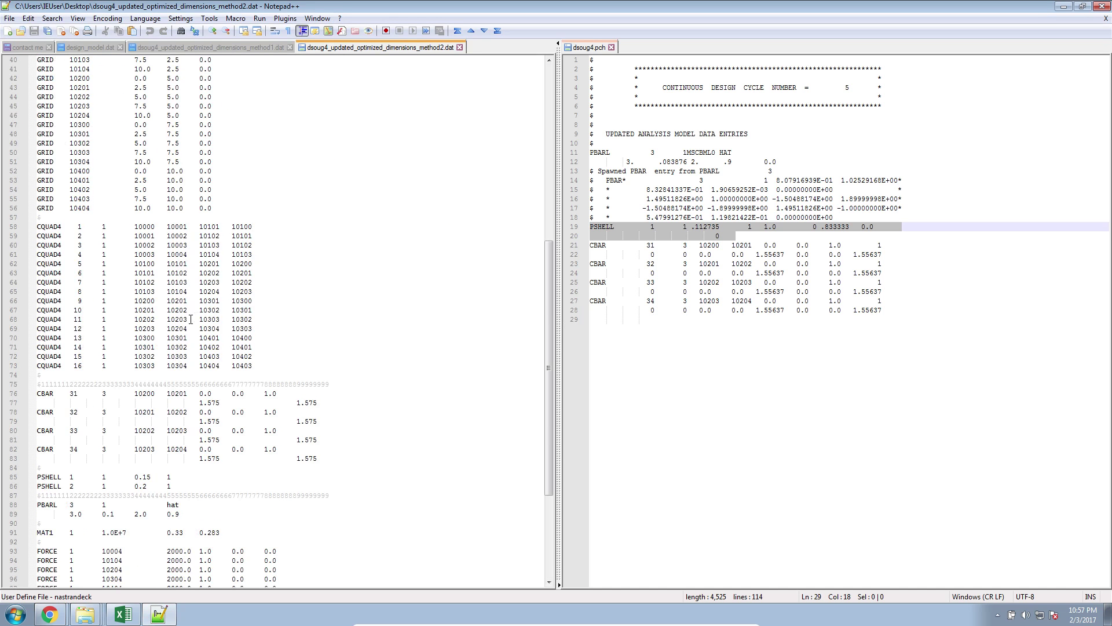
drag(188, 338, 35, 338)
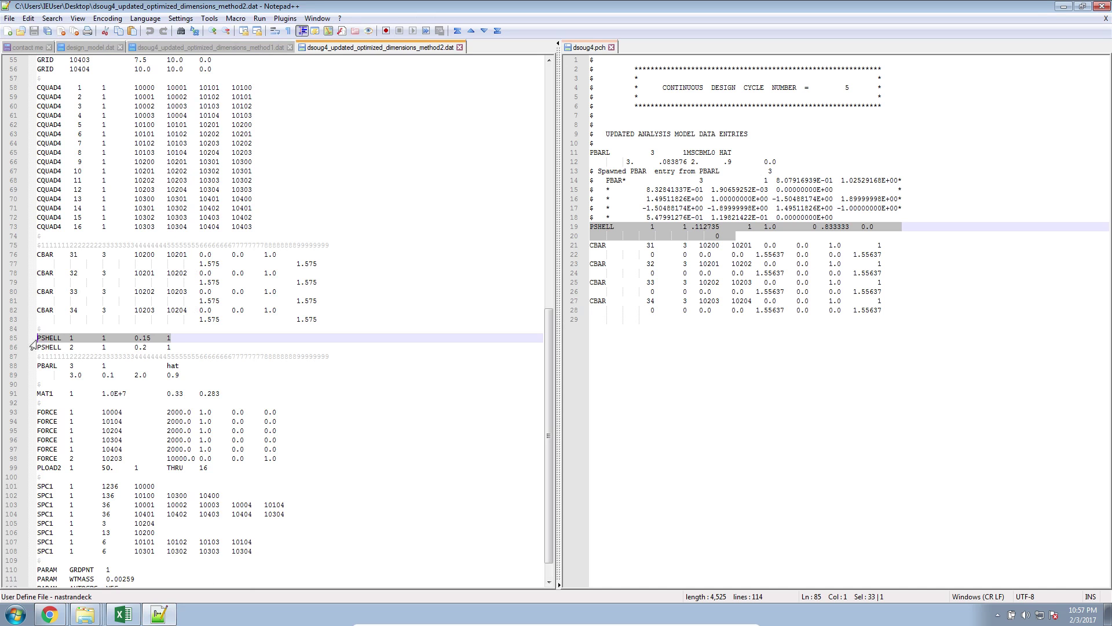
Delete the nine output files, DBALL through optimization_results.csv, then open dsoug4.dat.
click(1064, 6)
click(794, 332)
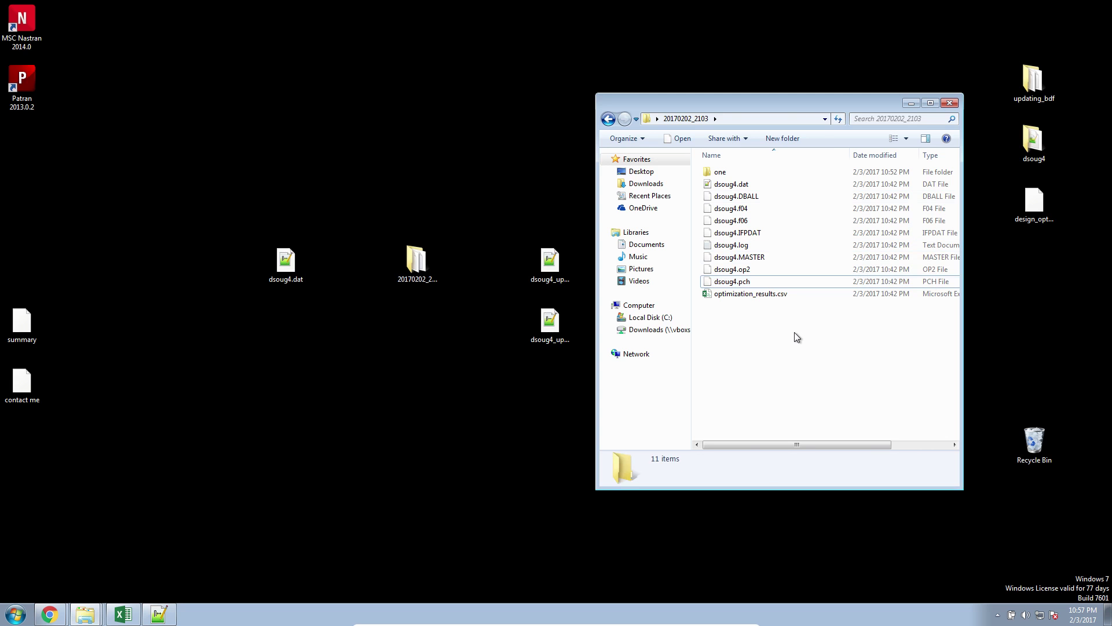
click(740, 196)
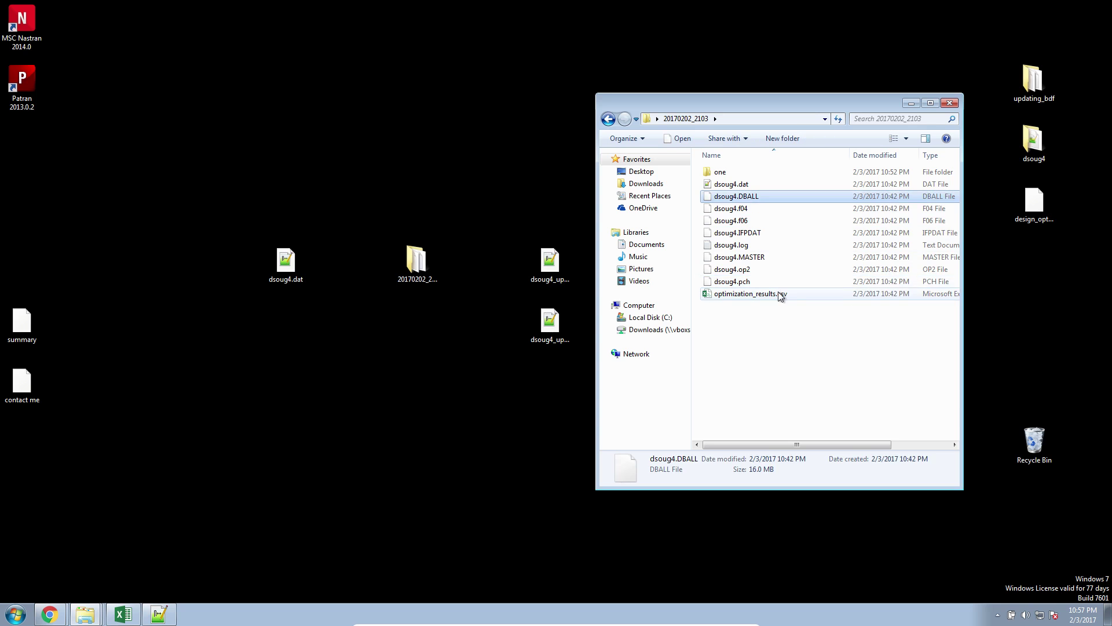
shift+click(759, 293)
key(Delete)
key(Return)
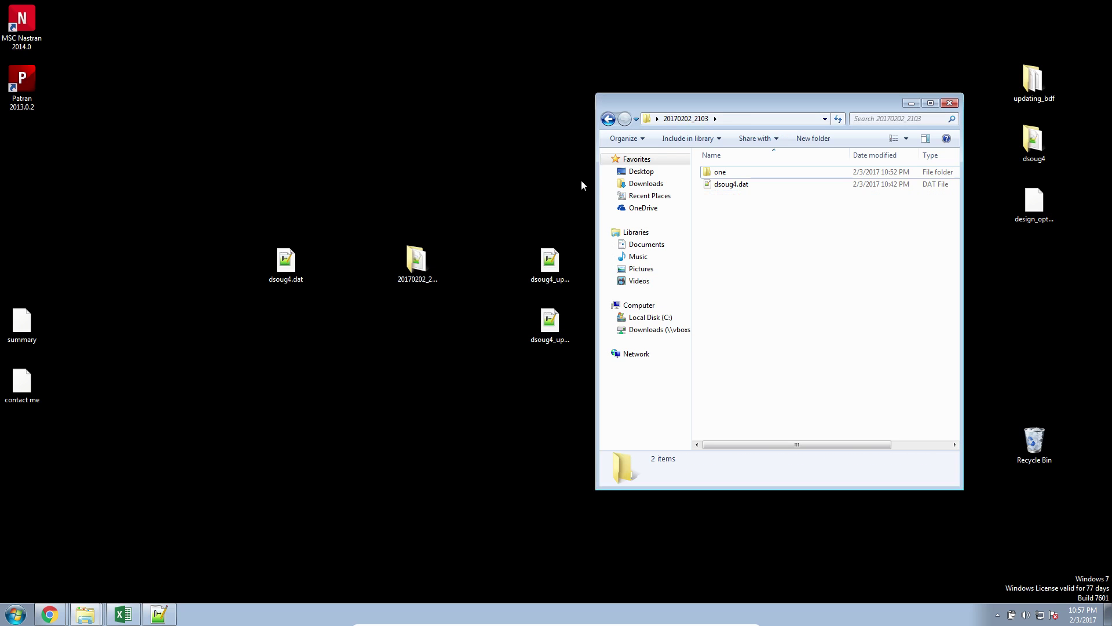
double_click(726, 183)
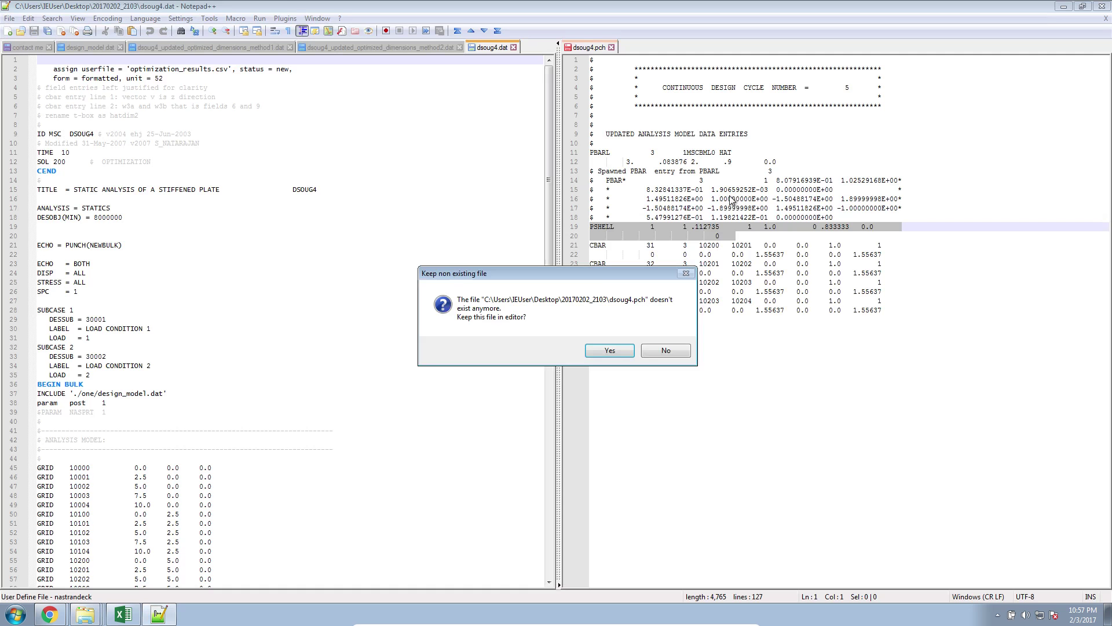
Drop the deleted dsoug4.pch, remove the ECHO = BOTH line from dsoug4.dat, and save.
click(648, 350)
click(469, 243)
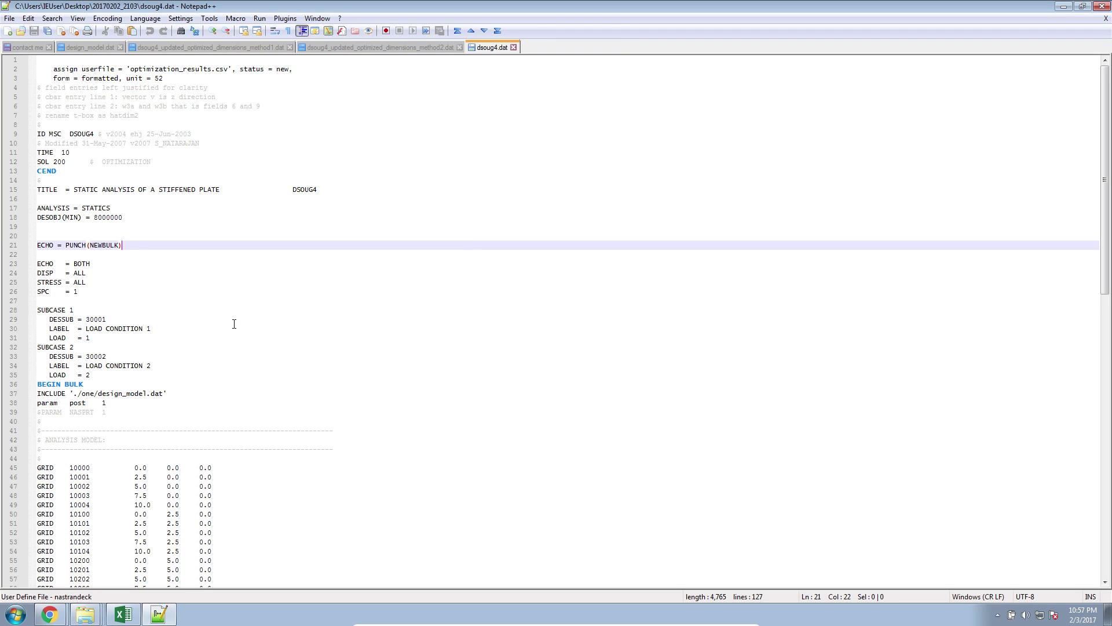
click(194, 295)
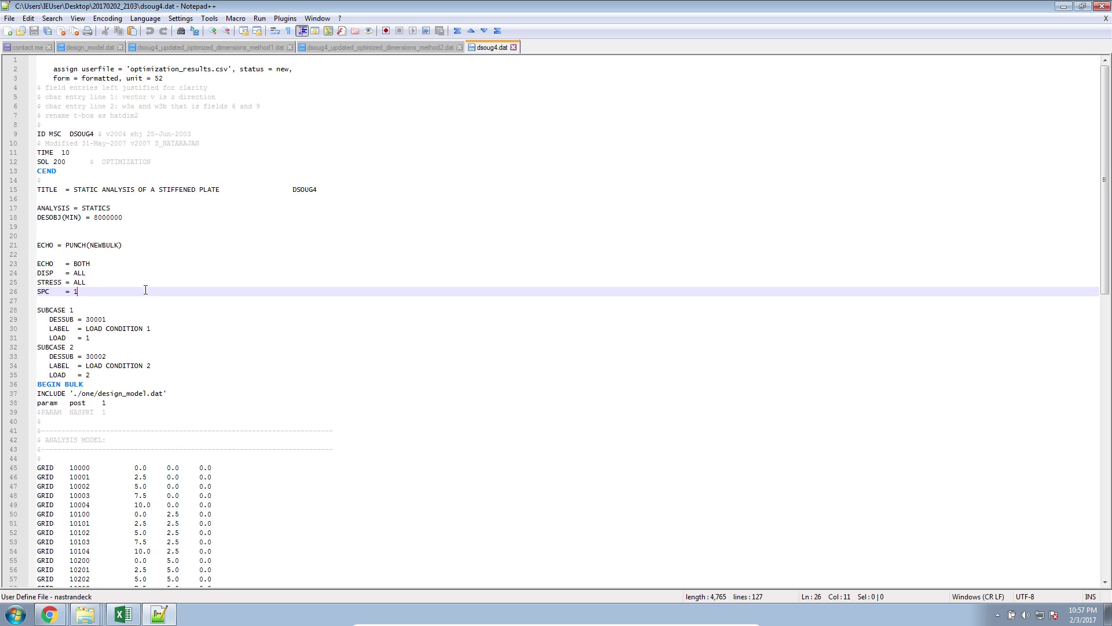
click(57, 246)
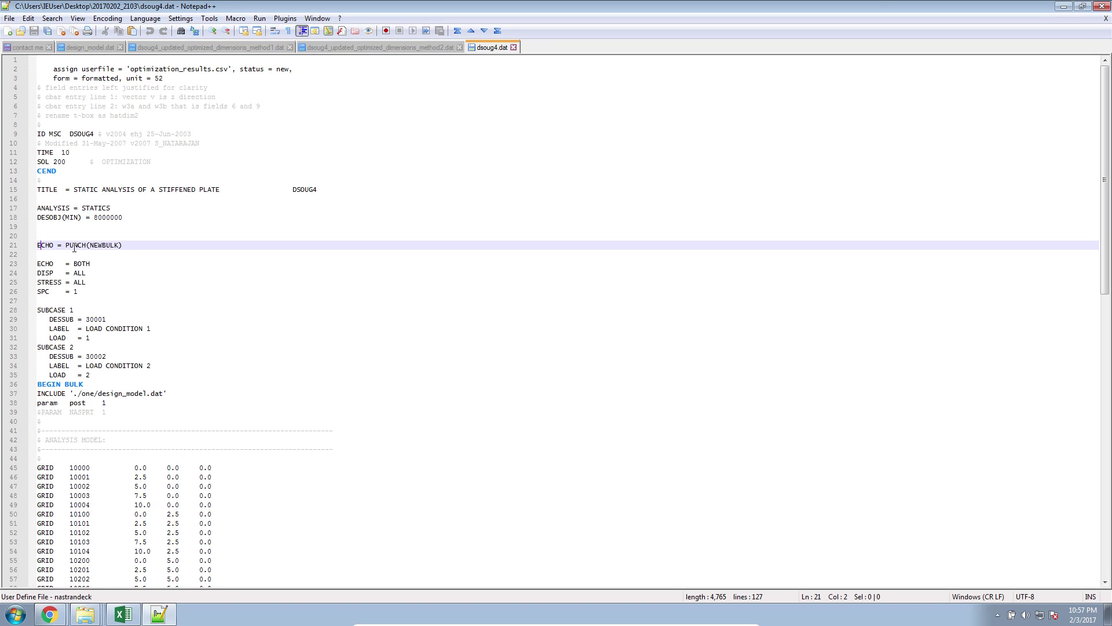
drag(88, 264, 40, 258)
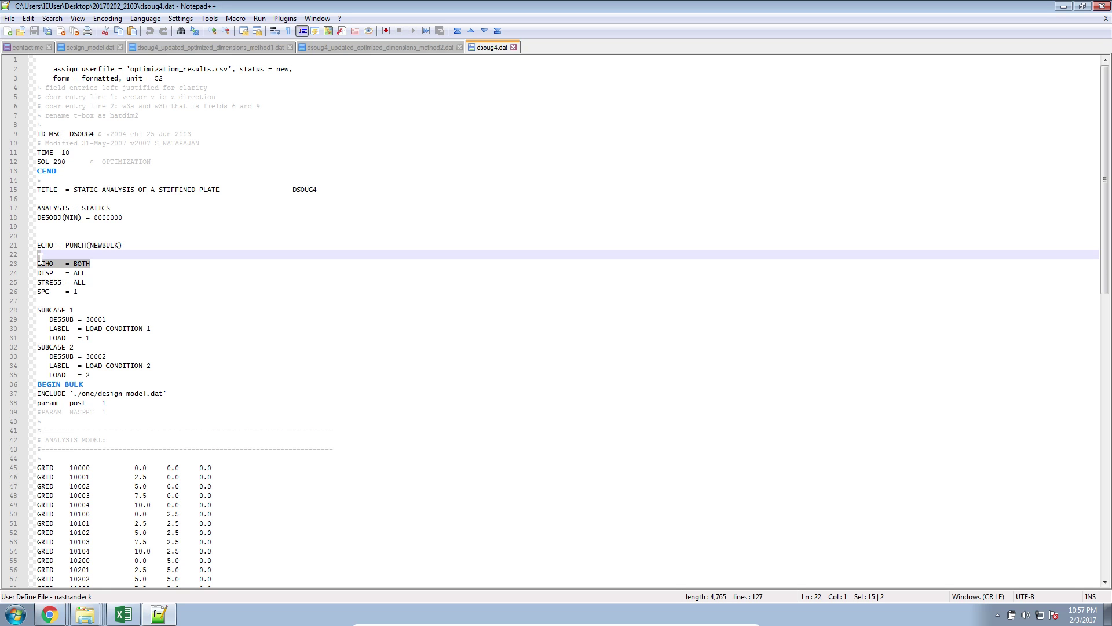
key(Delete)
click(92, 260)
key(ctrl+s)
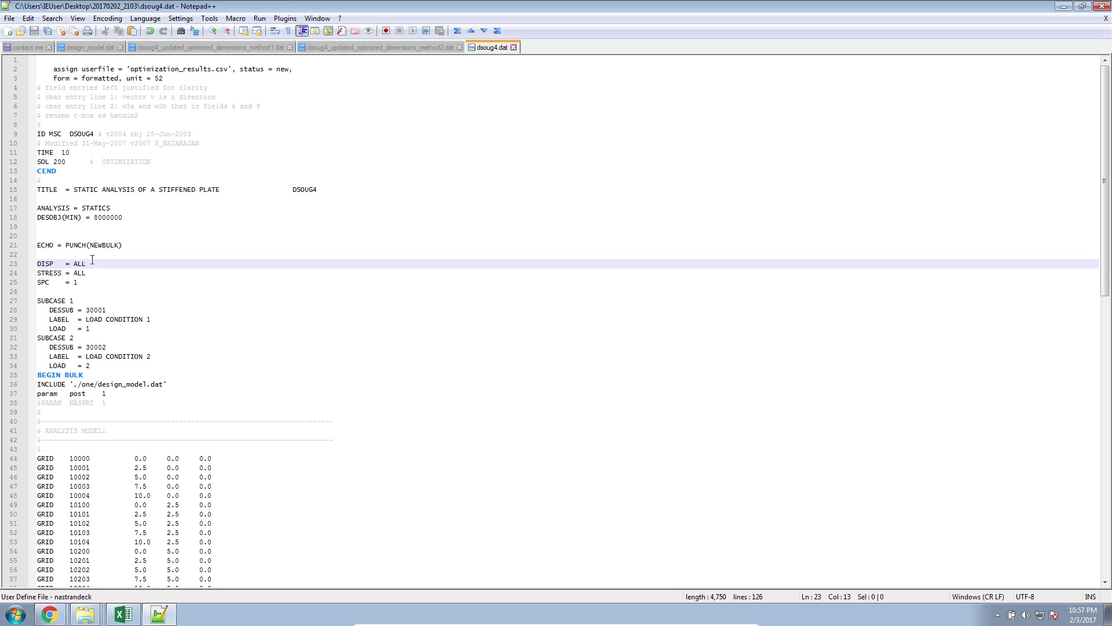
drag(50, 245, 121, 245)
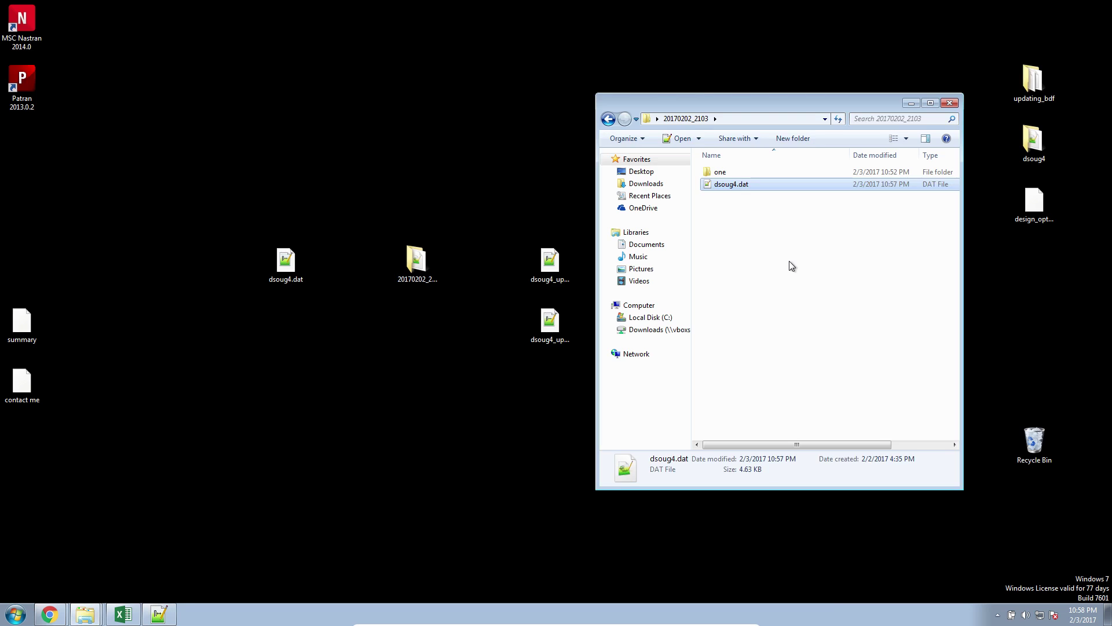
Launch MSC Nastran and run it with dsoug4.dat as the input file.
click(789, 261)
click(14, 615)
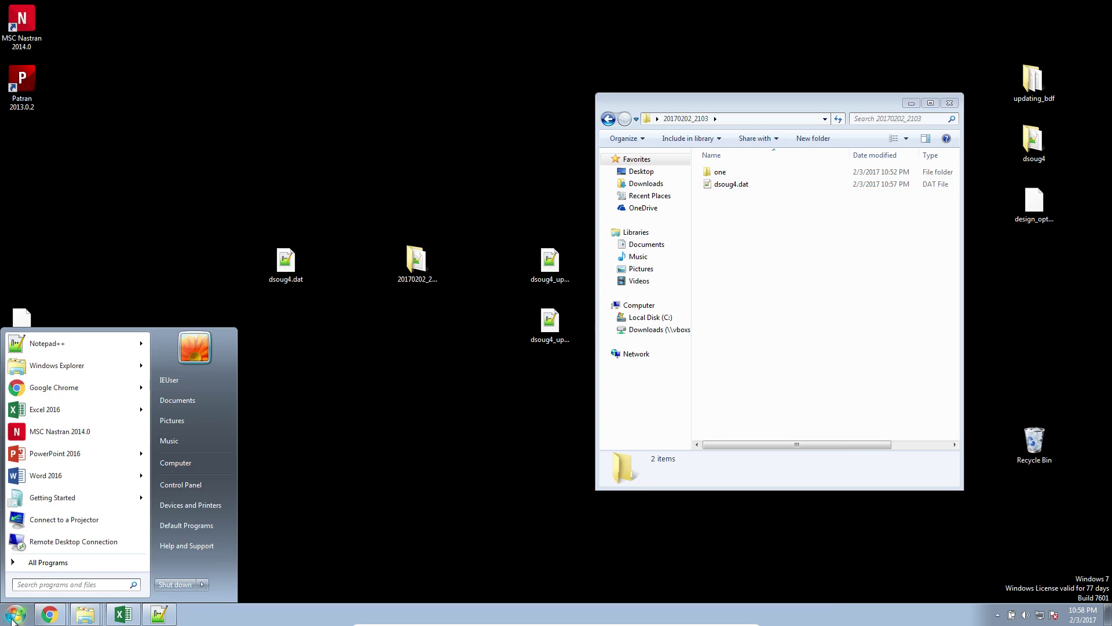
text(nastran)
key(Return)
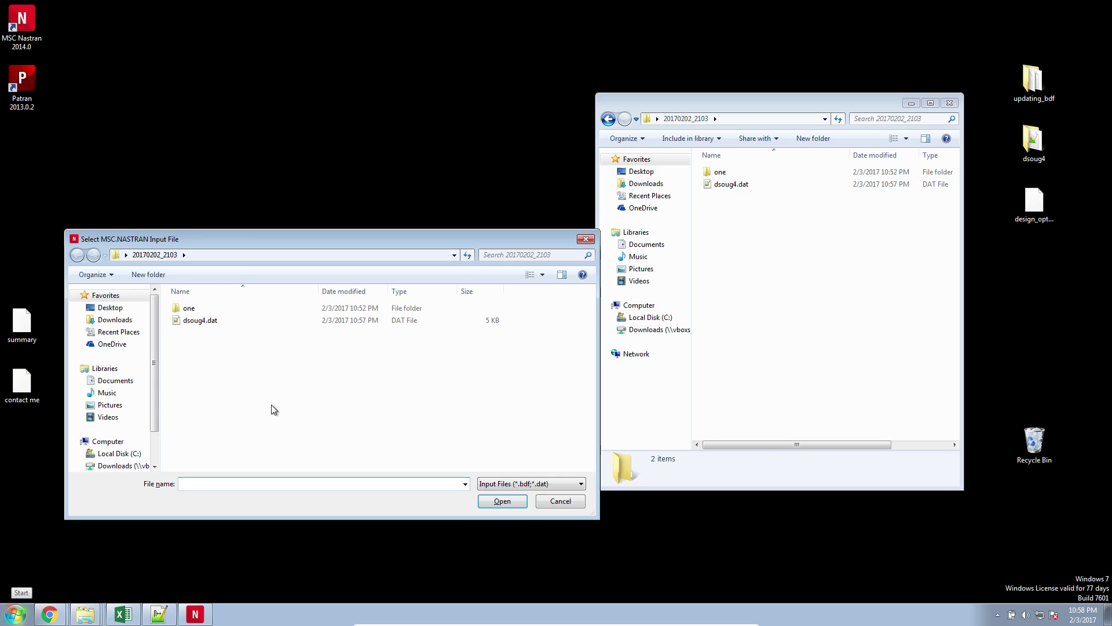
double_click(230, 323)
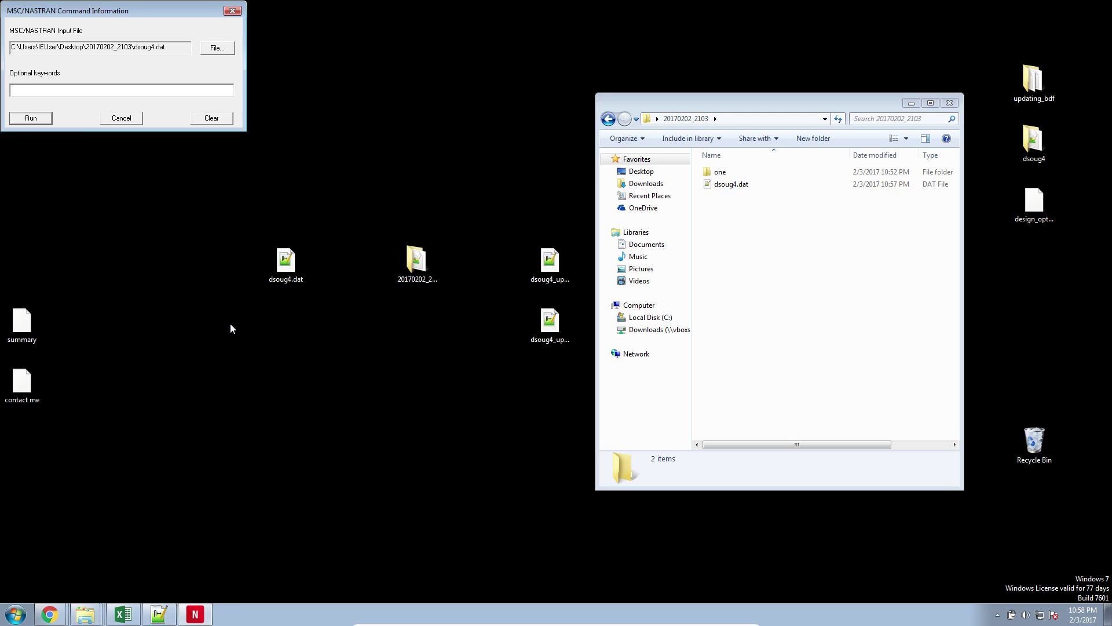
click(32, 116)
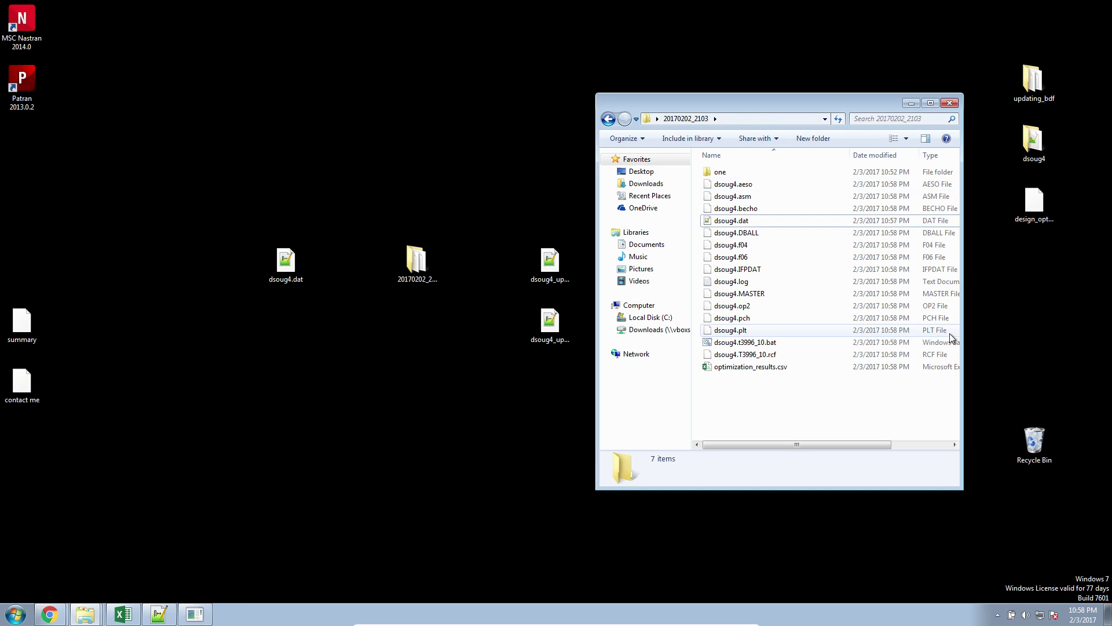
Open the newly generated dsoug4.pch from Explorer in Notepad++ via Edit with Notepad++.
click(717, 322)
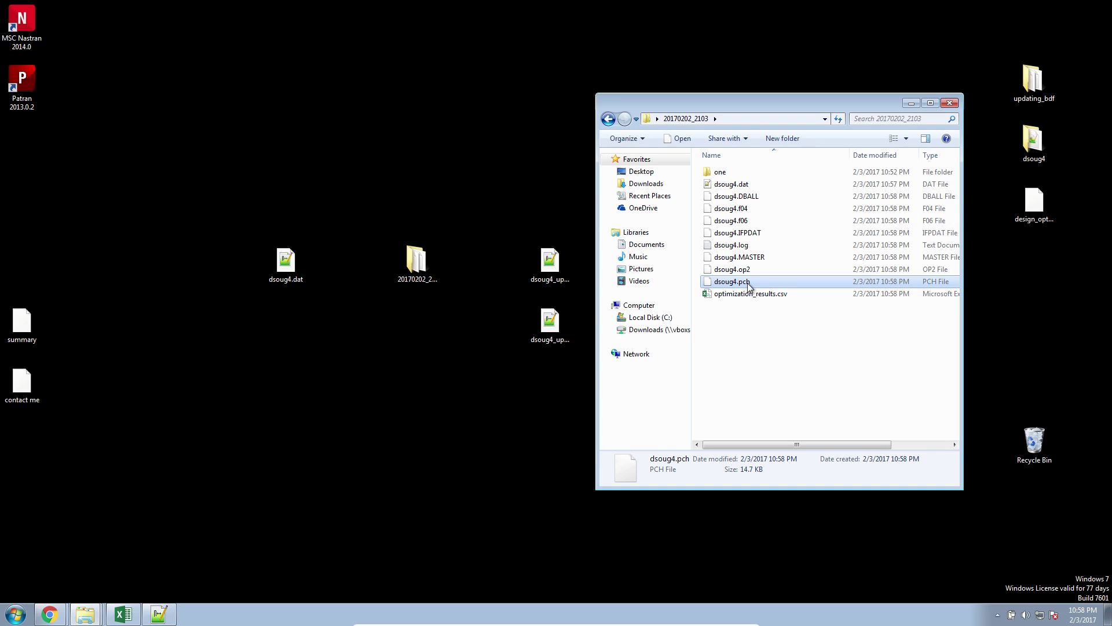
right_click(748, 283)
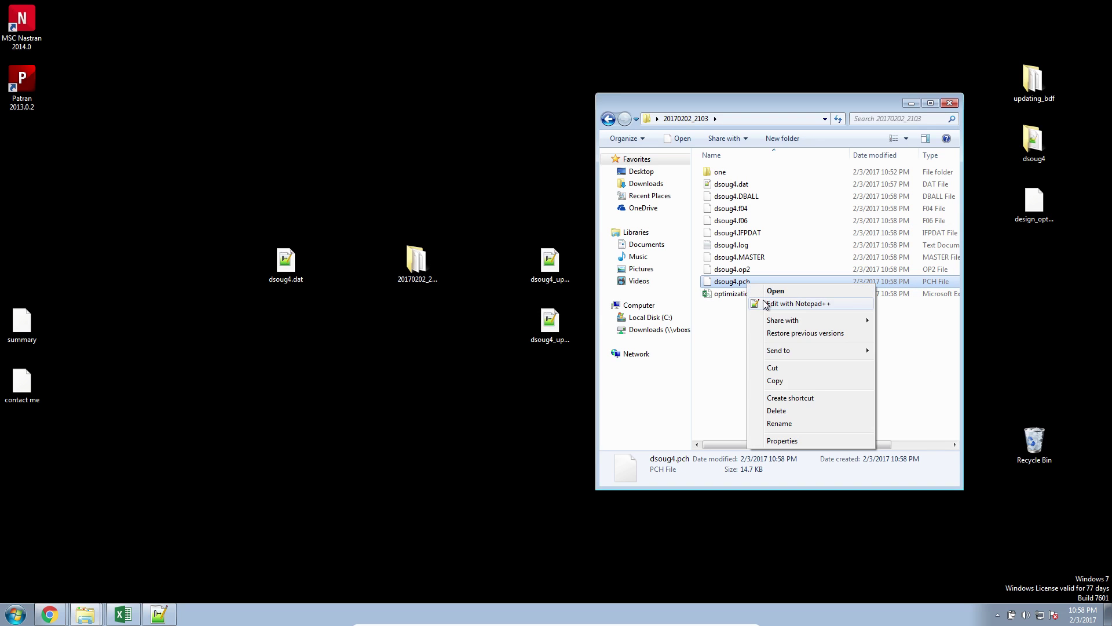
click(766, 306)
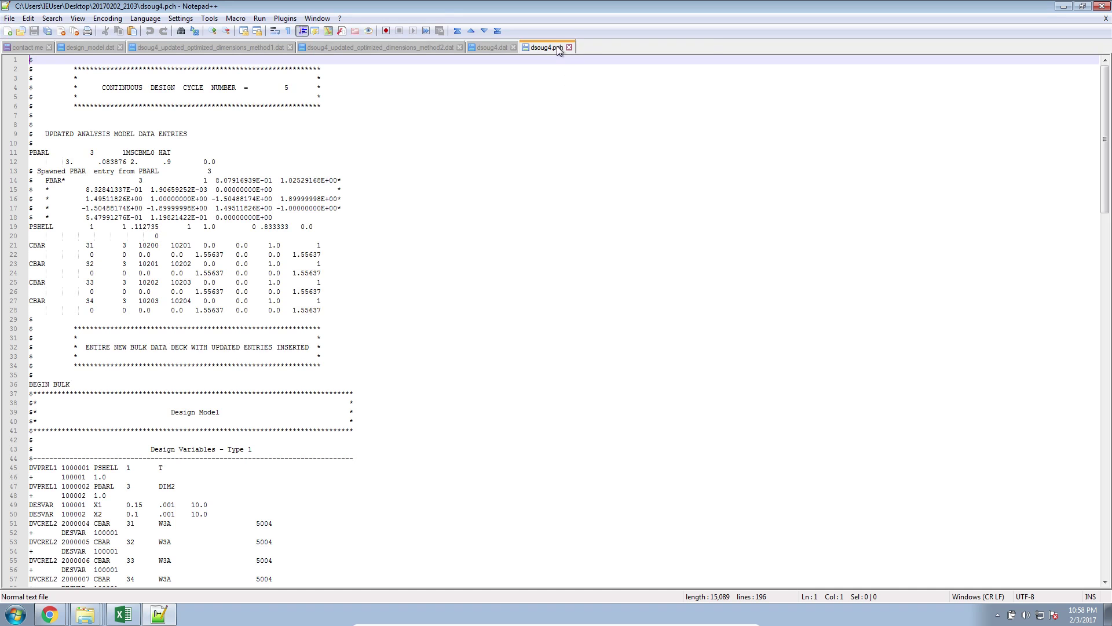
Move dsoug4.pch to the other view beside dsoug4.dat and select its output lines 5–28.
right_click(557, 47)
click(600, 292)
click(834, 253)
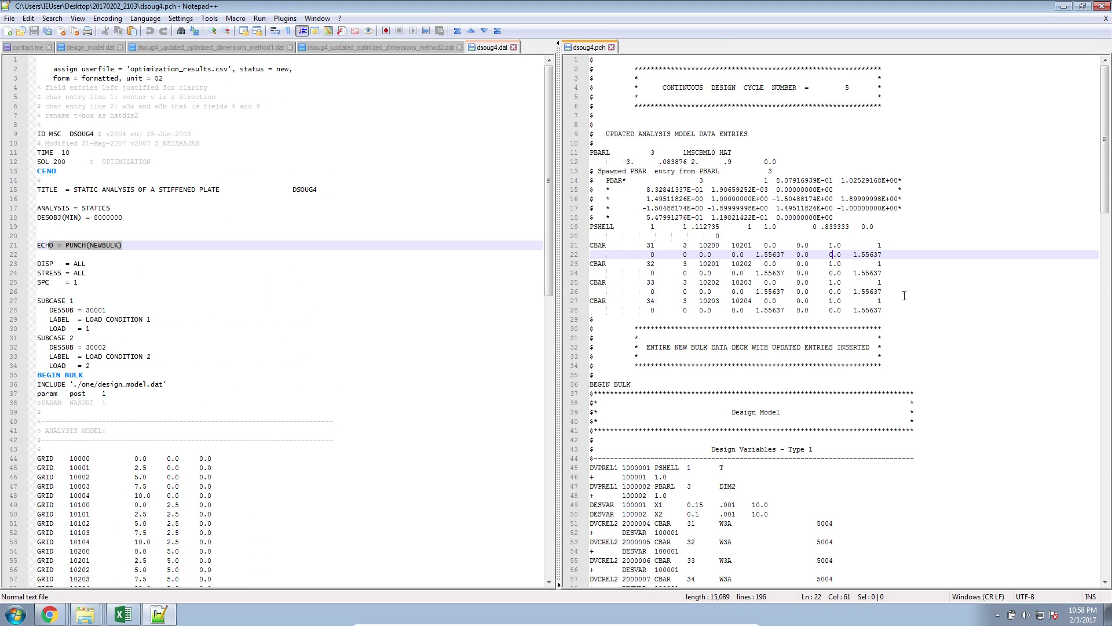
drag(895, 310, 581, 99)
click(872, 271)
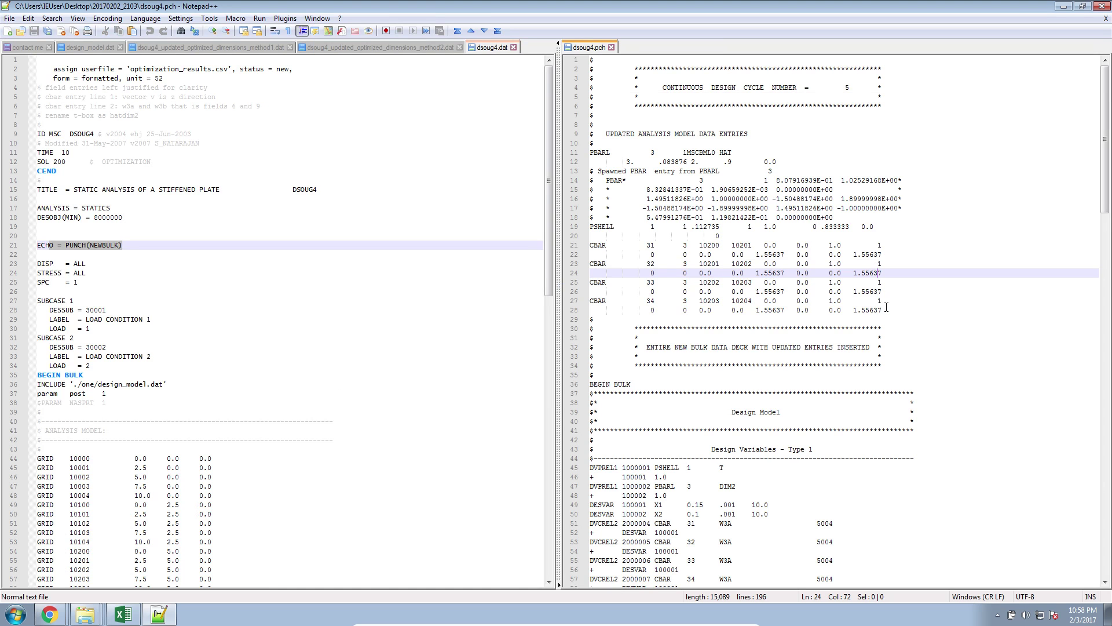
Select the punch file's updated CBAR entries (lines 21–28), PBARL and PSHELL entries for review.
drag(887, 307, 589, 243)
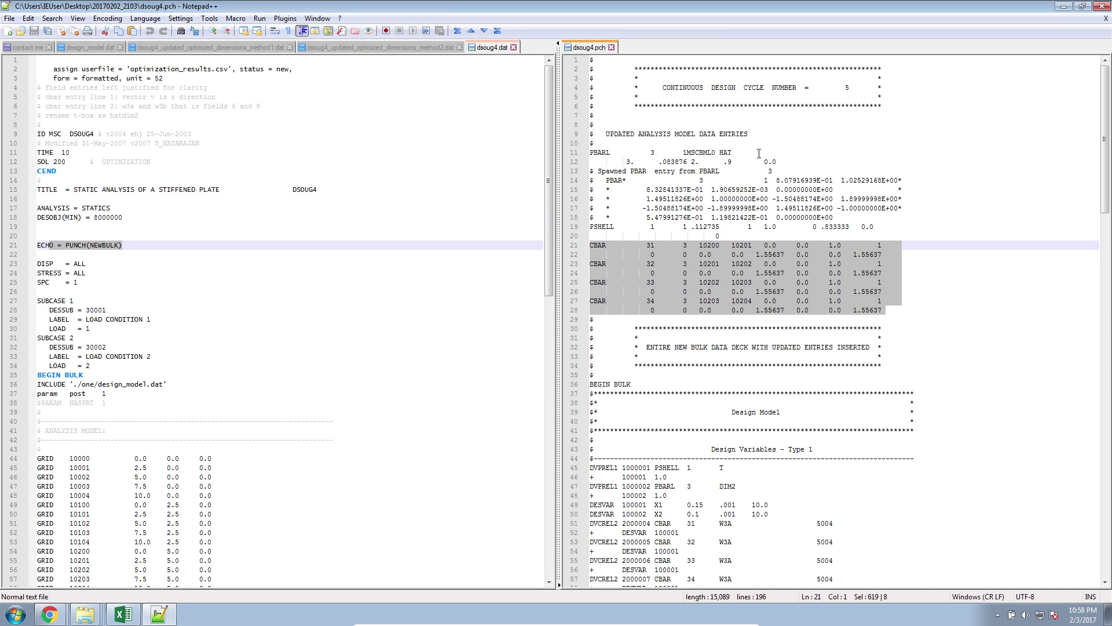
drag(784, 161, 580, 154)
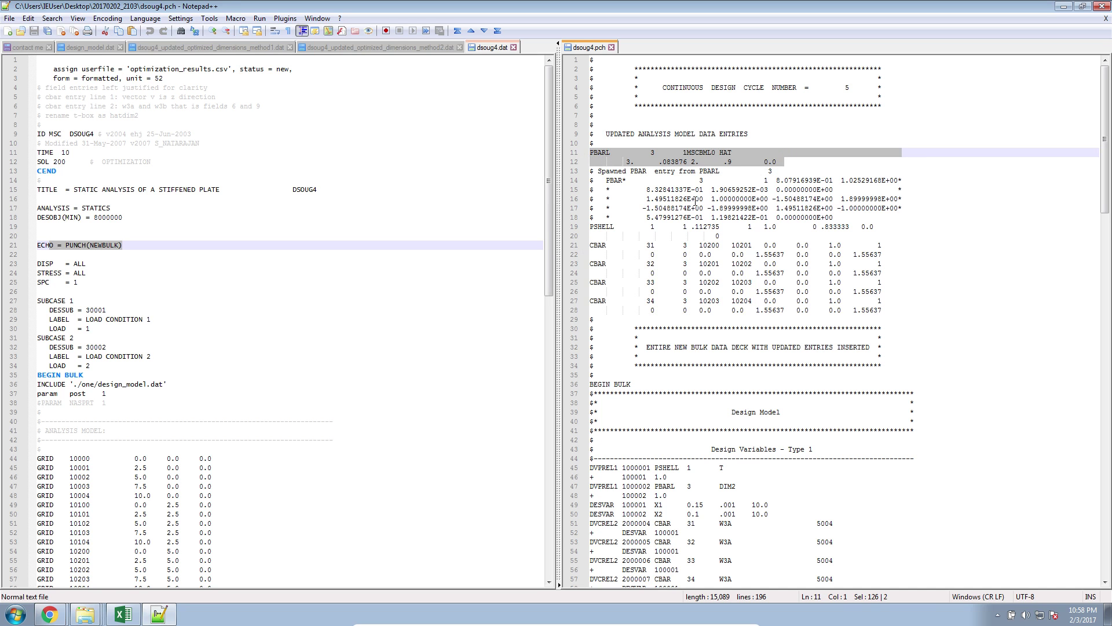
drag(887, 235, 585, 226)
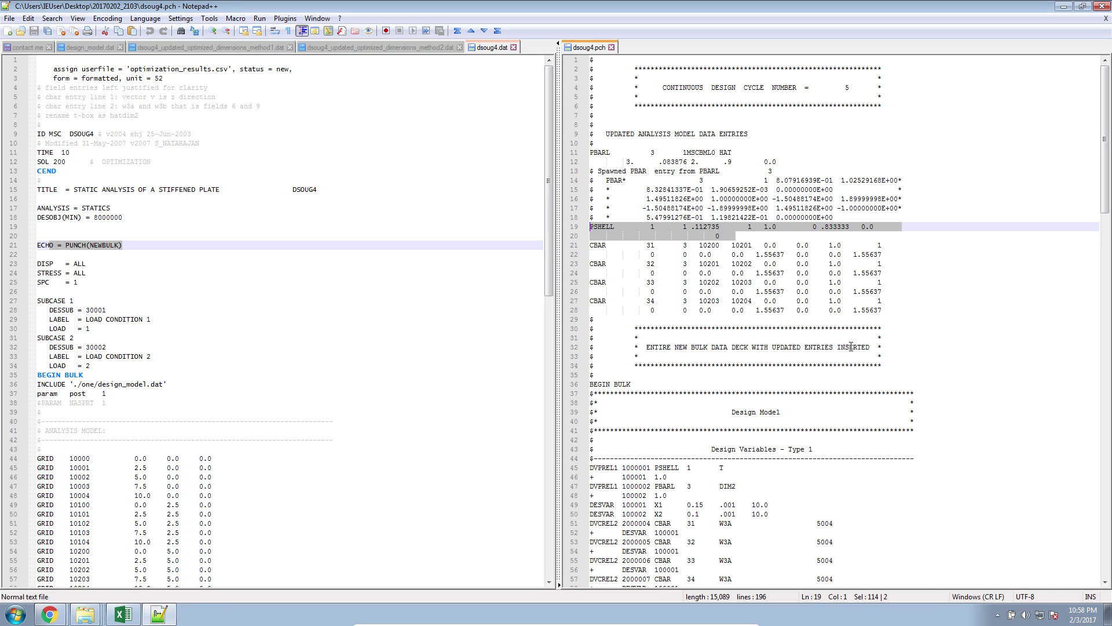
drag(883, 313, 592, 255)
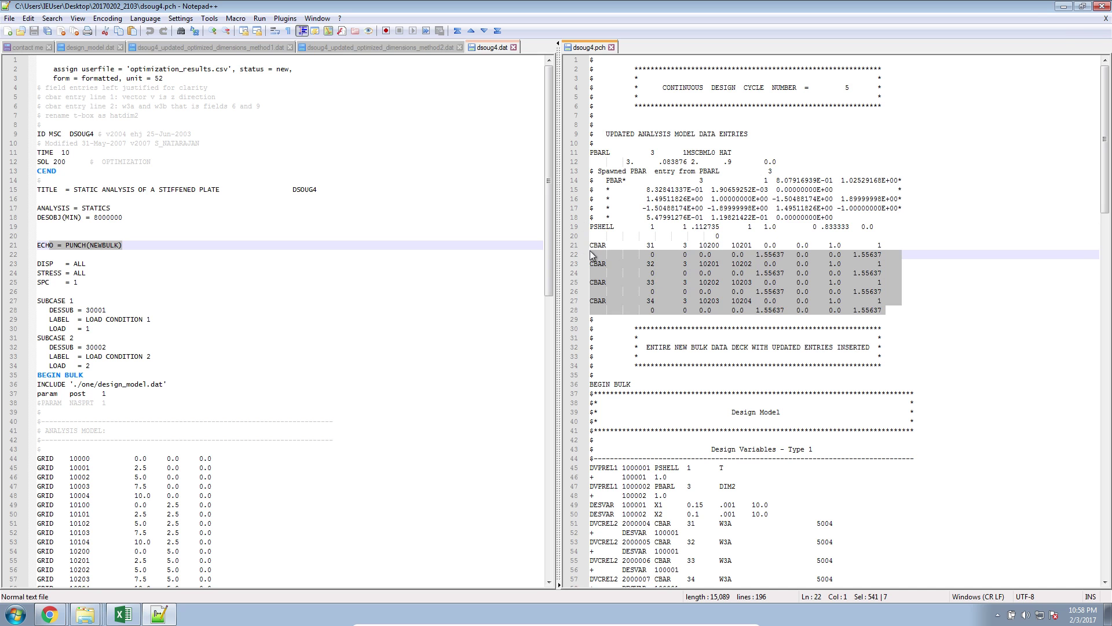
Open the Method 1 deck from the desktop and locate its CBAR entries with the 1.575 value on line 77.
click(1064, 7)
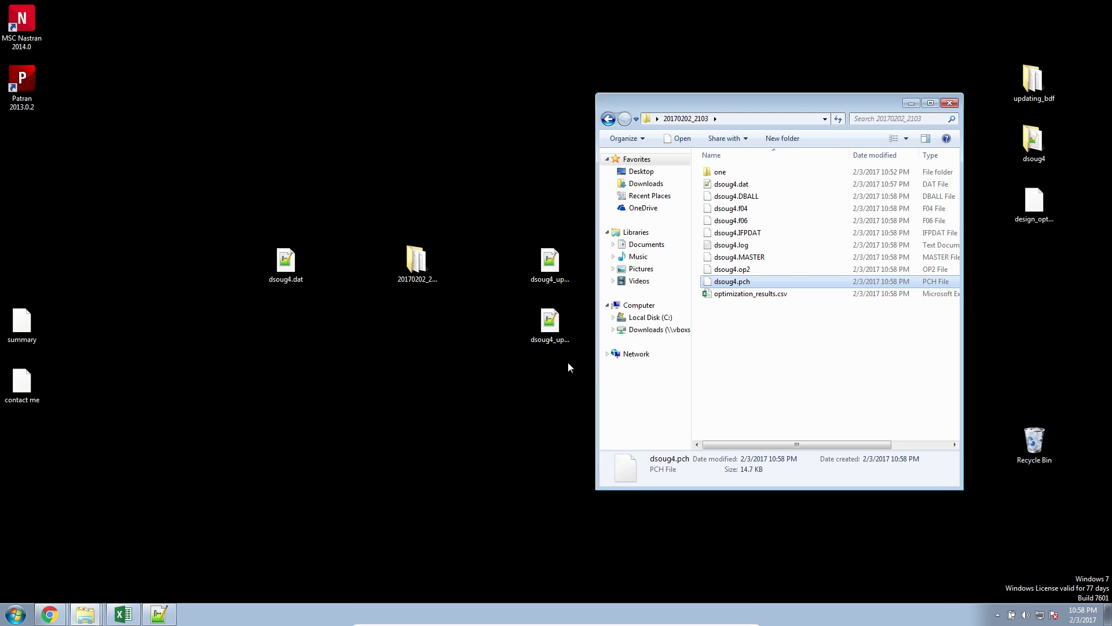
double_click(555, 273)
click(450, 192)
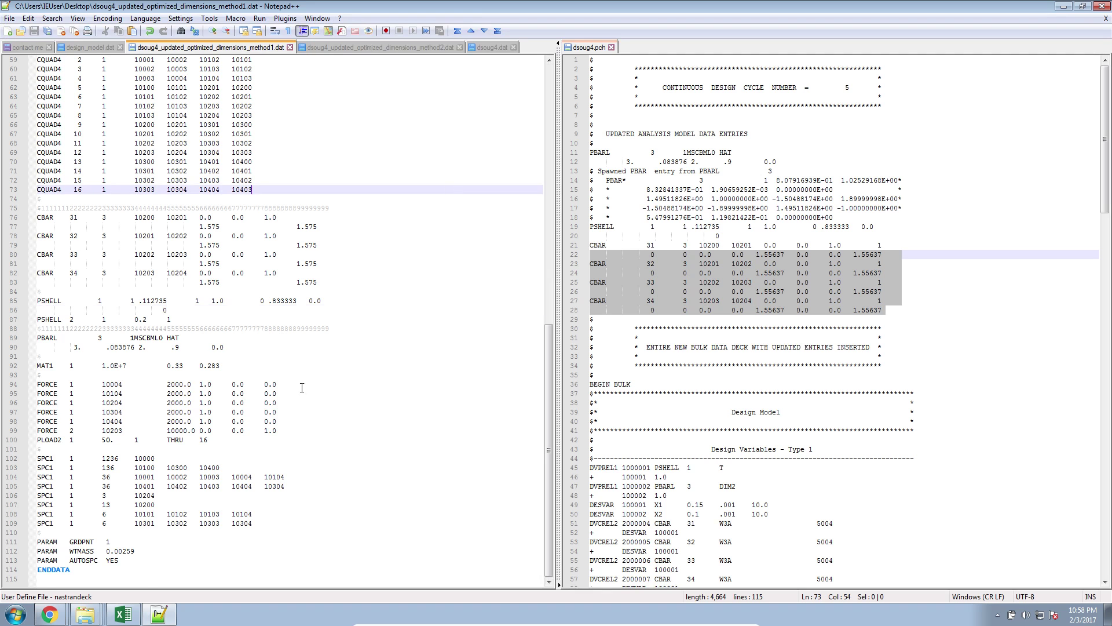
scroll(302, 387, up, 5)
click(88, 411)
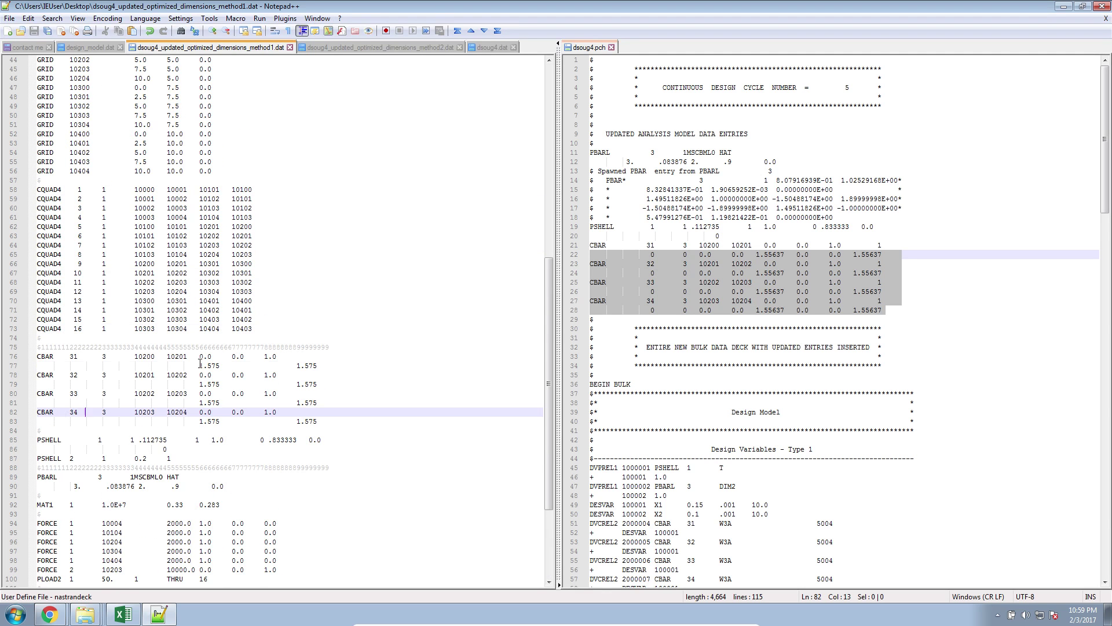
drag(200, 365, 224, 365)
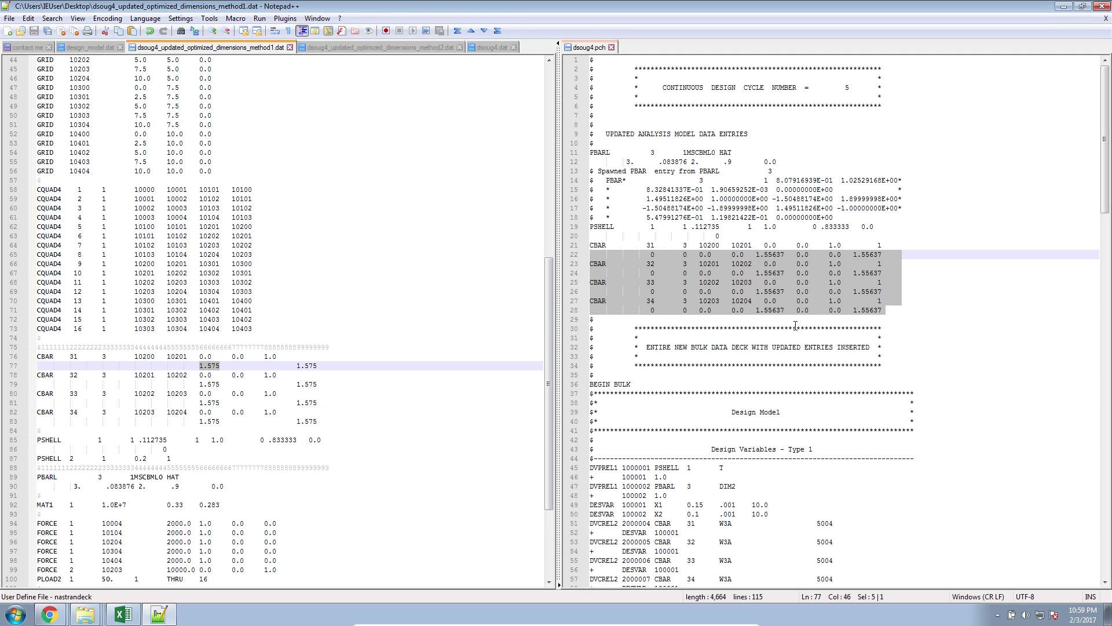
Replace Method 1's CBAR lines 76–83 with the punch file's updated CBAR lines 21–28.
click(855, 292)
drag(889, 311, 585, 245)
key(ctrl+c)
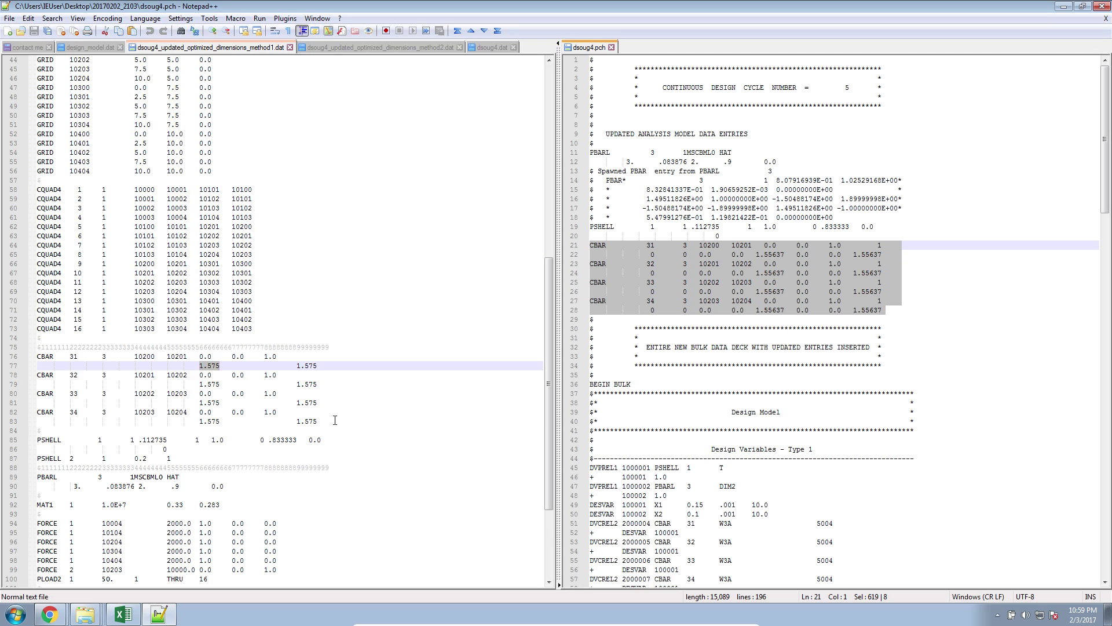
drag(335, 419, 35, 356)
key(ctrl+v)
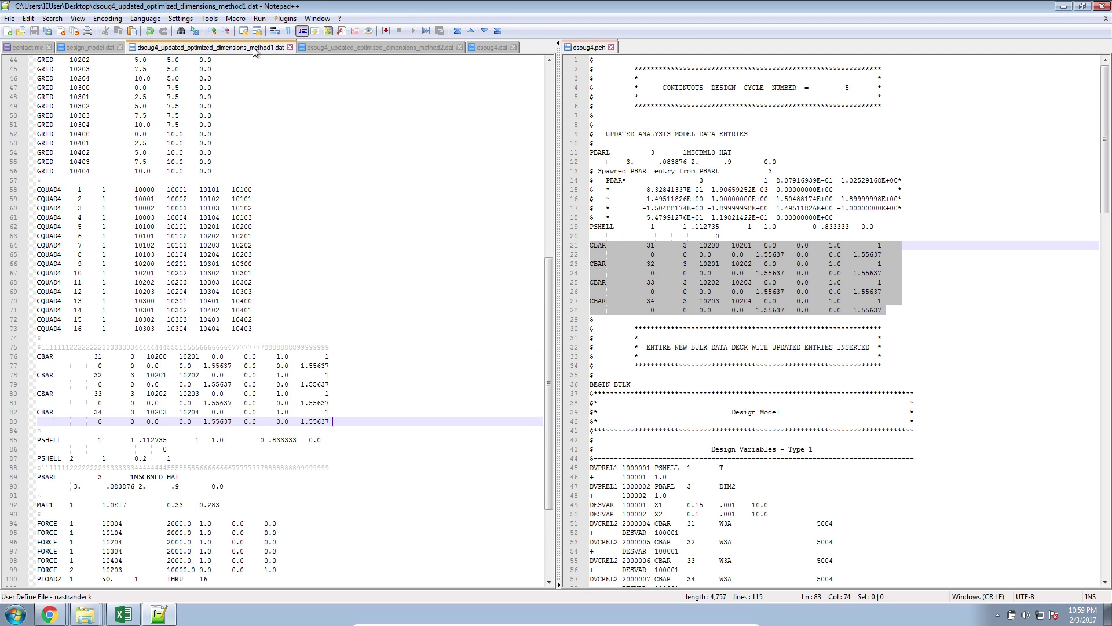
Close the Method 1 deck and bring up the Method 2 deck's CQUAD4 entries.
click(289, 47)
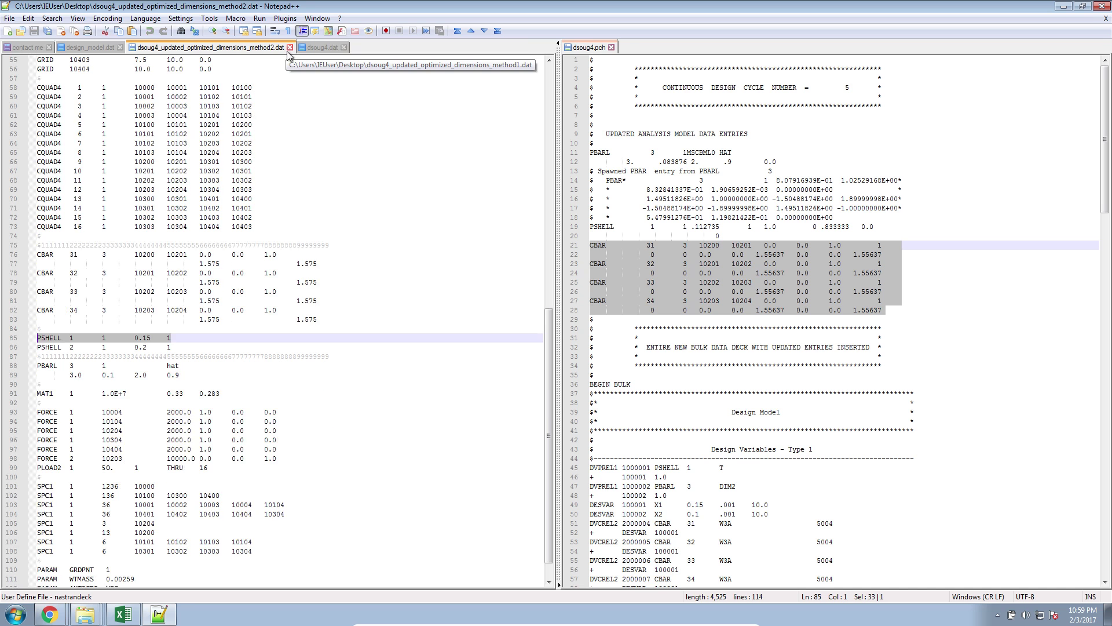
click(244, 69)
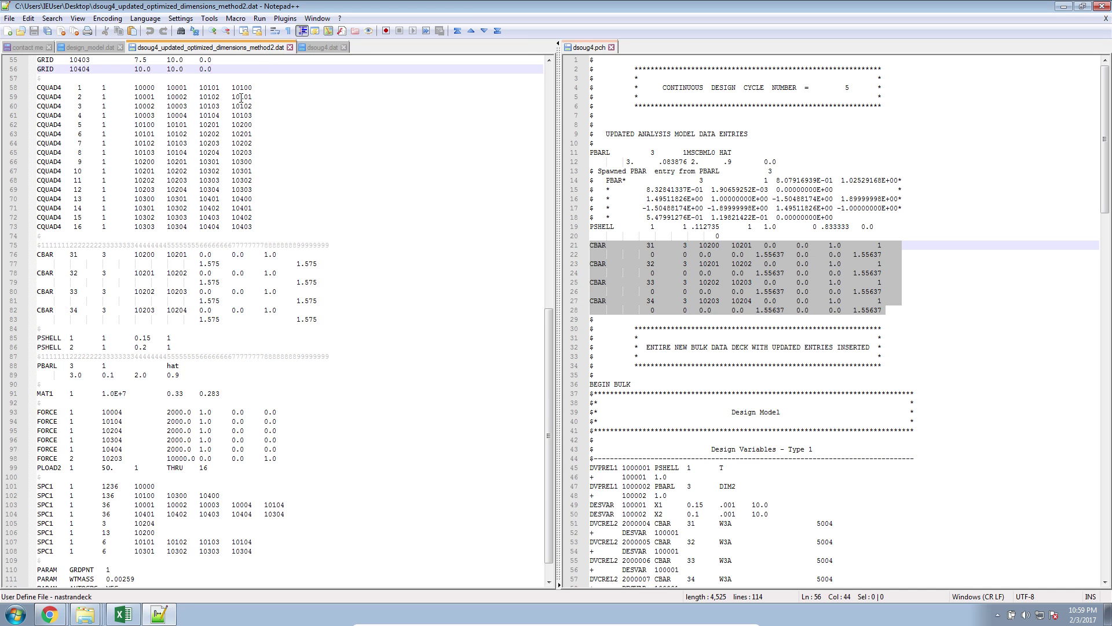
click(217, 190)
scroll(230, 232, up, 10)
scroll(230, 232, up, 8)
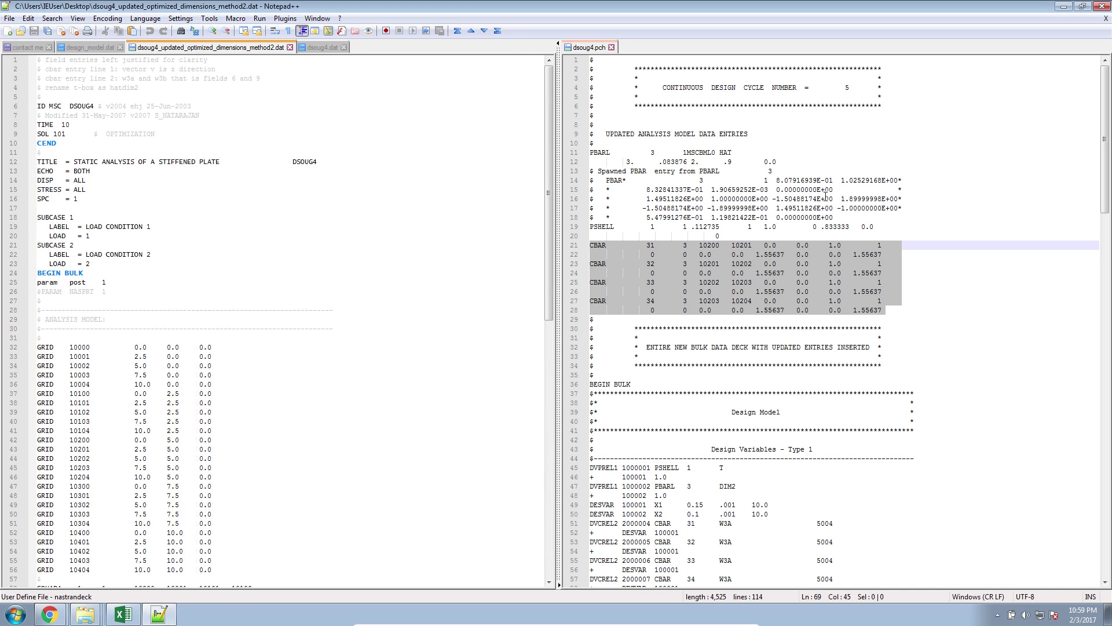
Select the punch file's summary lines 1–28 and its bulk data lines 29–136.
click(865, 221)
drag(884, 311, 586, 55)
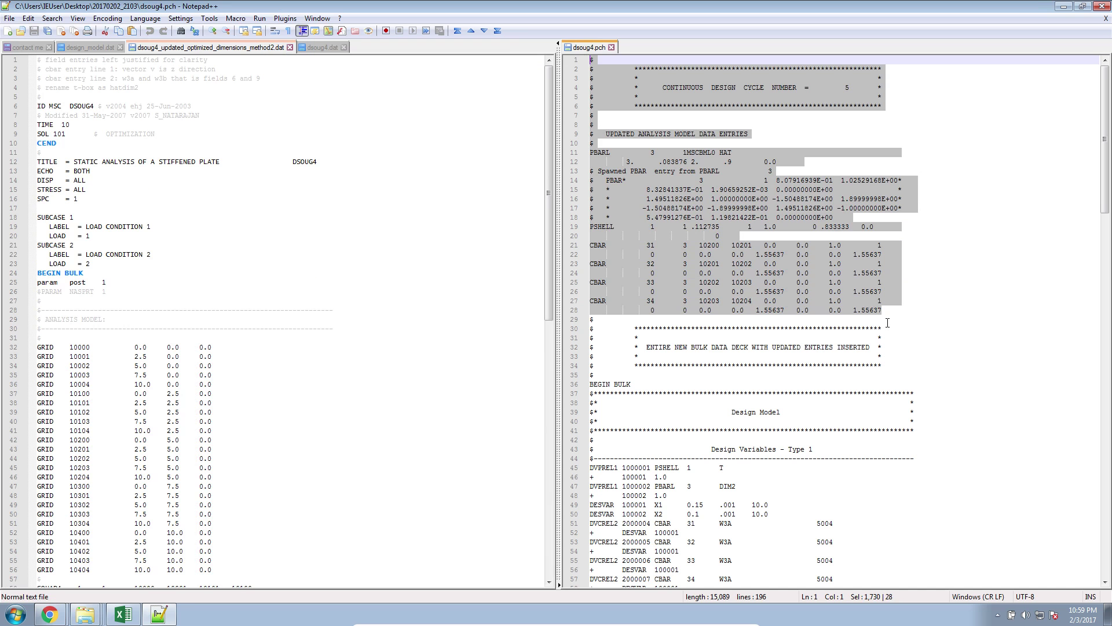
drag(597, 322, 847, 623)
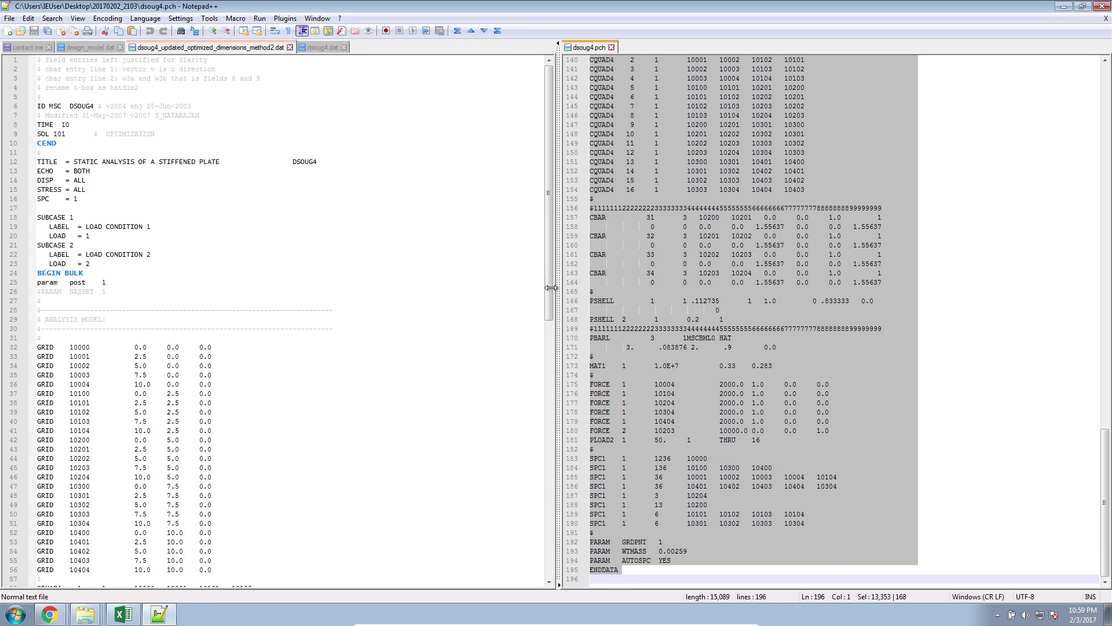
Check dsoug4.dat, then select the Method 2 deck's bulk data from line 24 down.
click(305, 46)
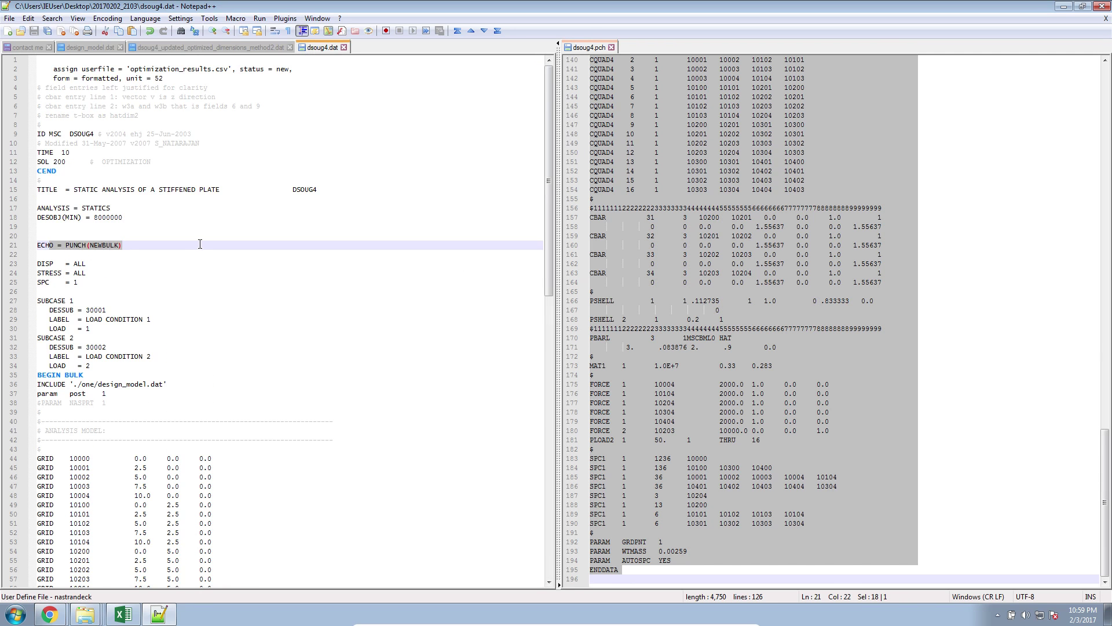
click(162, 244)
click(238, 41)
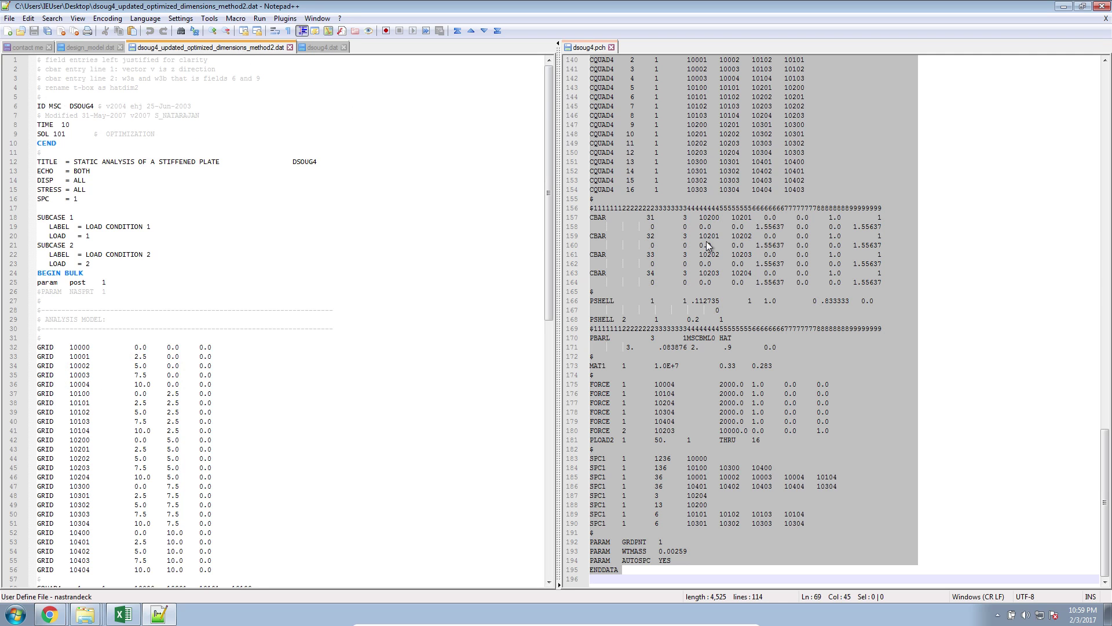
scroll(703, 266, up, 20)
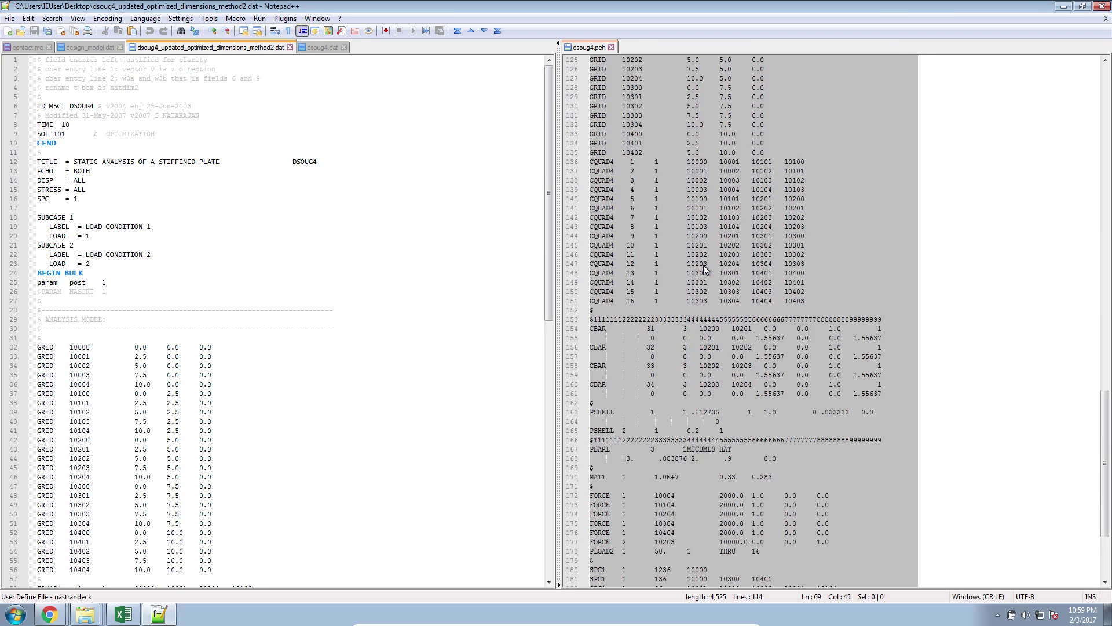
scroll(703, 265, up, 16)
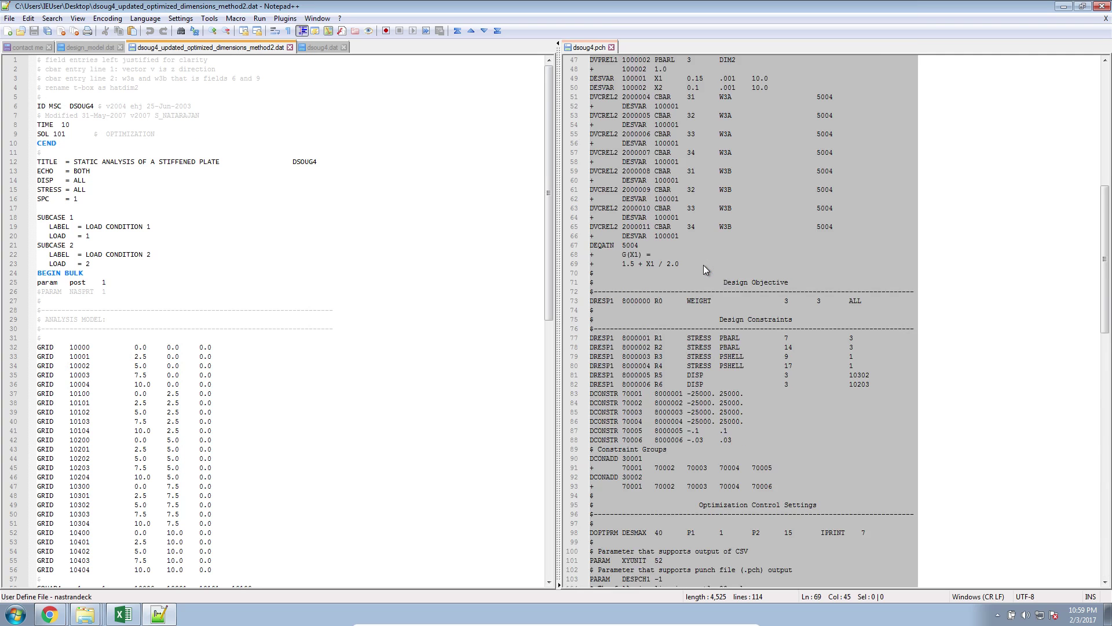
click(370, 292)
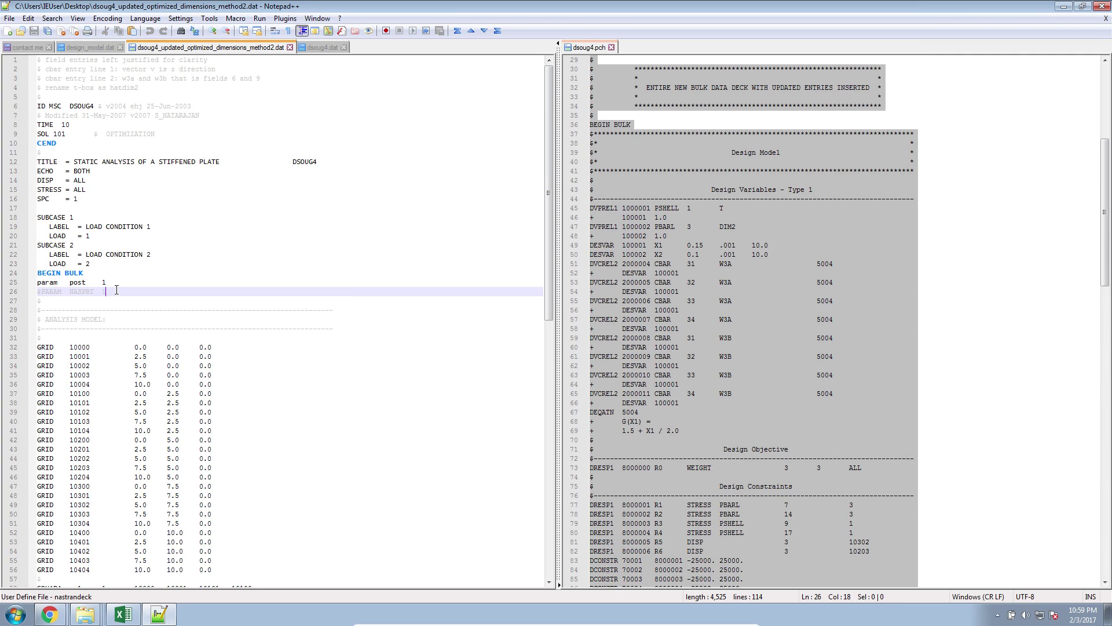
drag(86, 273, 215, 443)
scroll(216, 443, down, 4)
drag(1105, 214, 1103, 592)
click(857, 551)
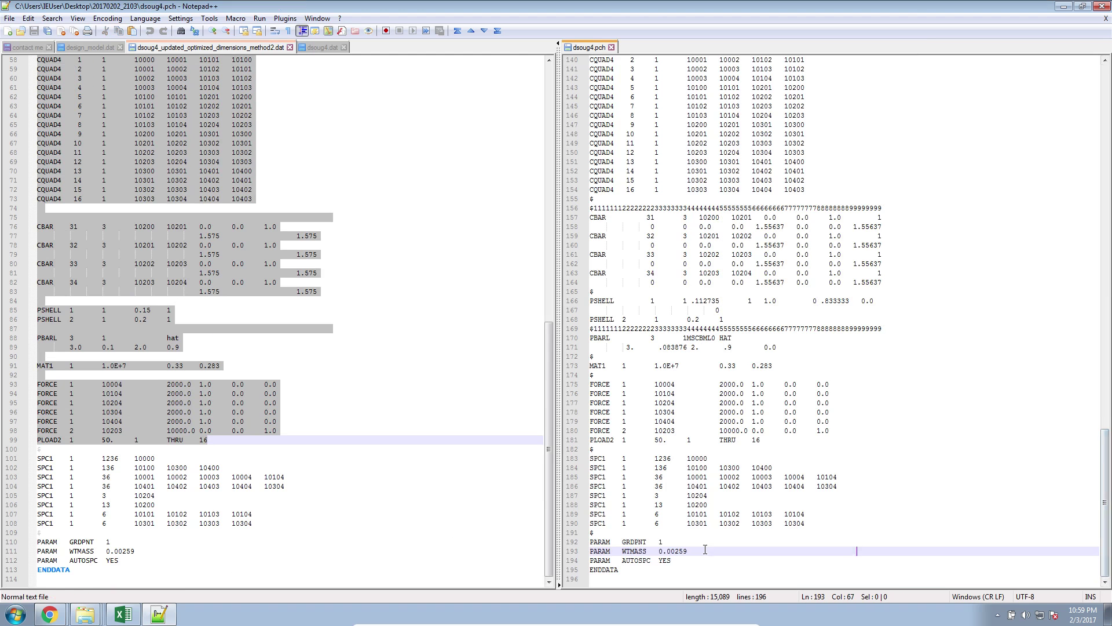
click(116, 558)
double_click(113, 560)
click(705, 572)
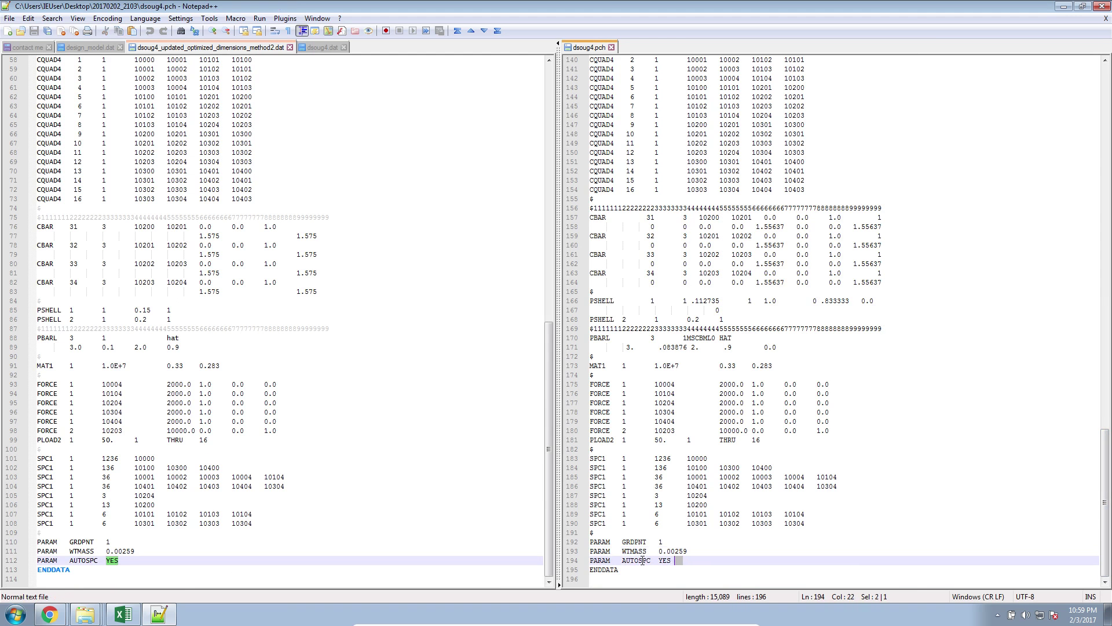
drag(614, 525, 591, 459)
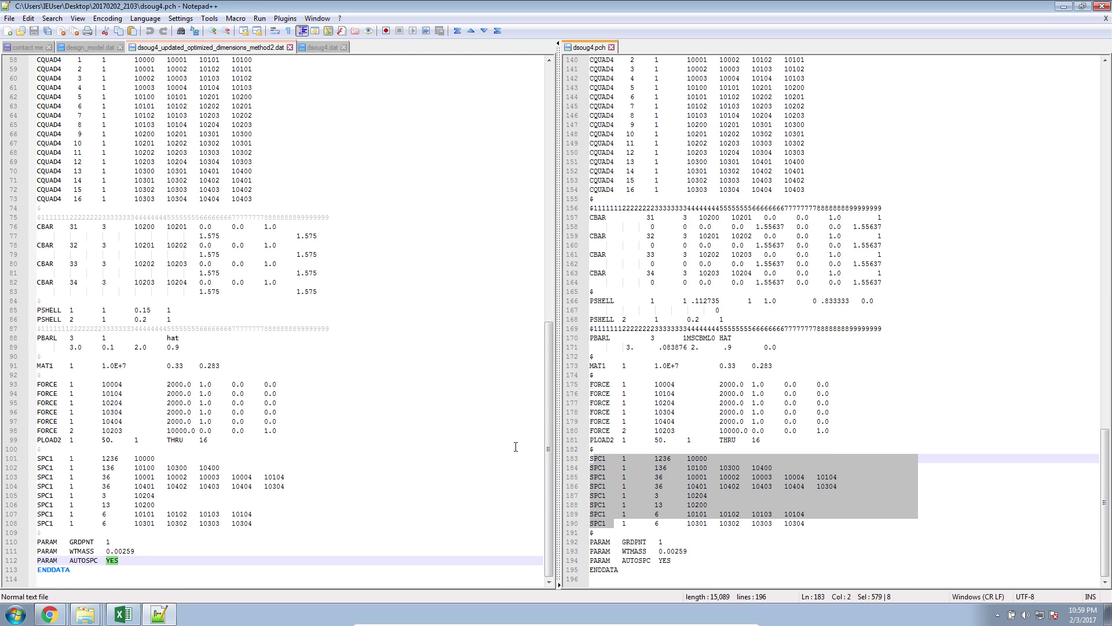
click(290, 431)
click(713, 394)
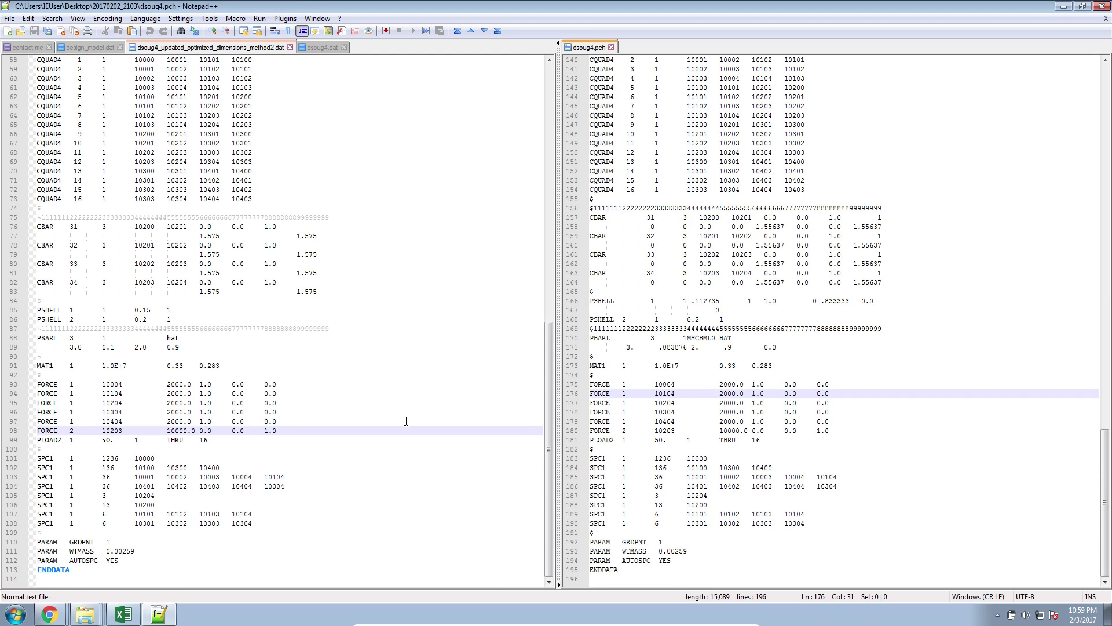
scroll(383, 426, up, 5)
scroll(383, 427, down, 5)
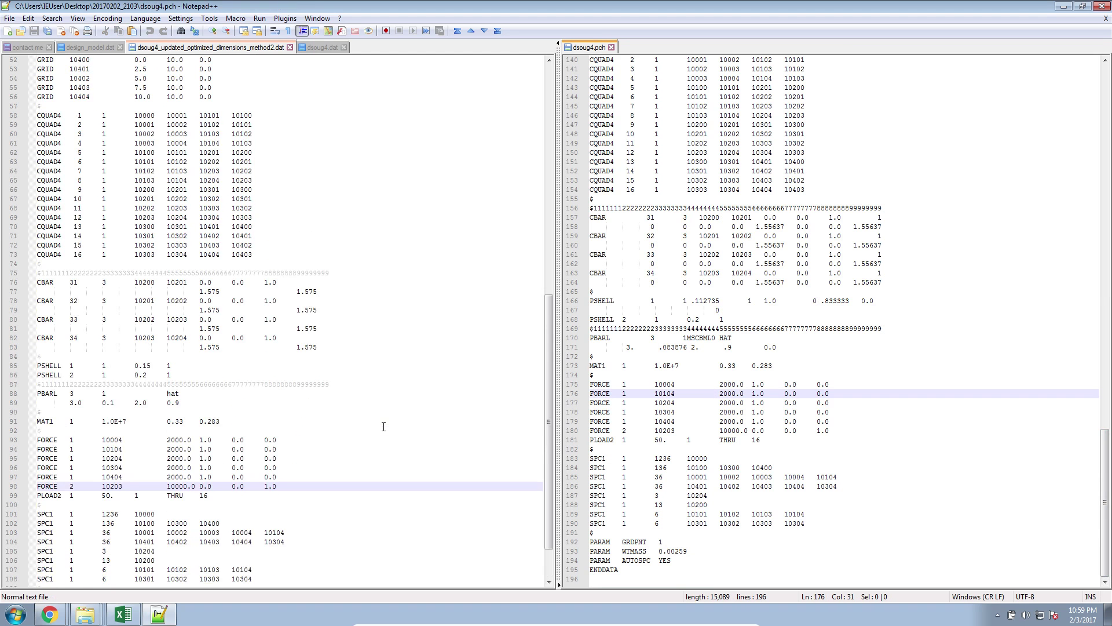
click(754, 291)
scroll(755, 292, up, 5)
scroll(755, 291, up, 13)
scroll(755, 291, down, 9)
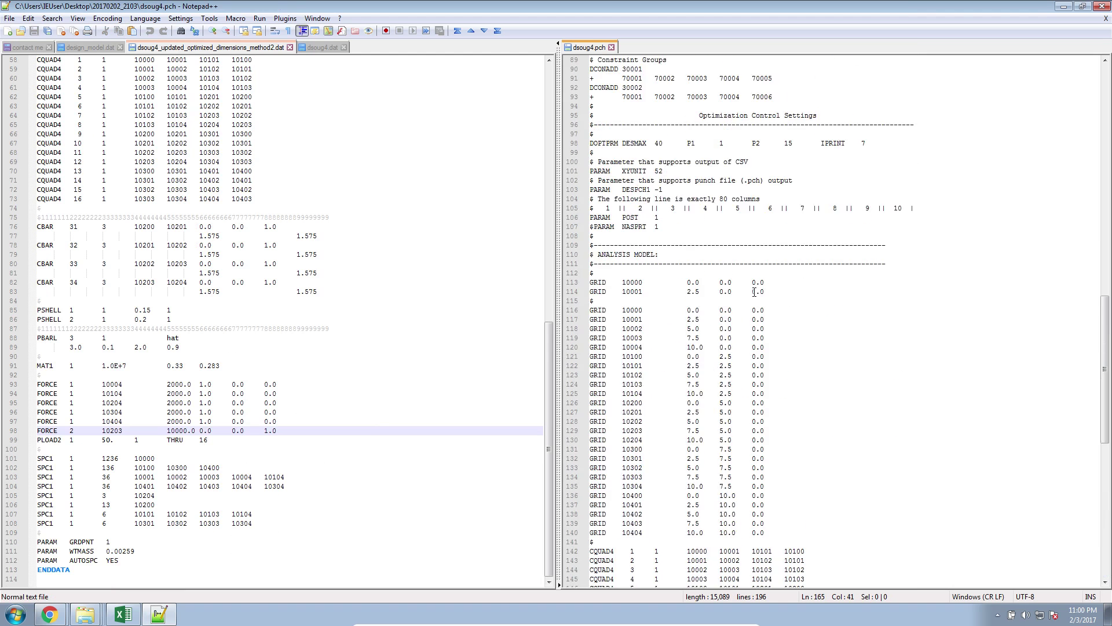
scroll(754, 291, down, 9)
click(419, 341)
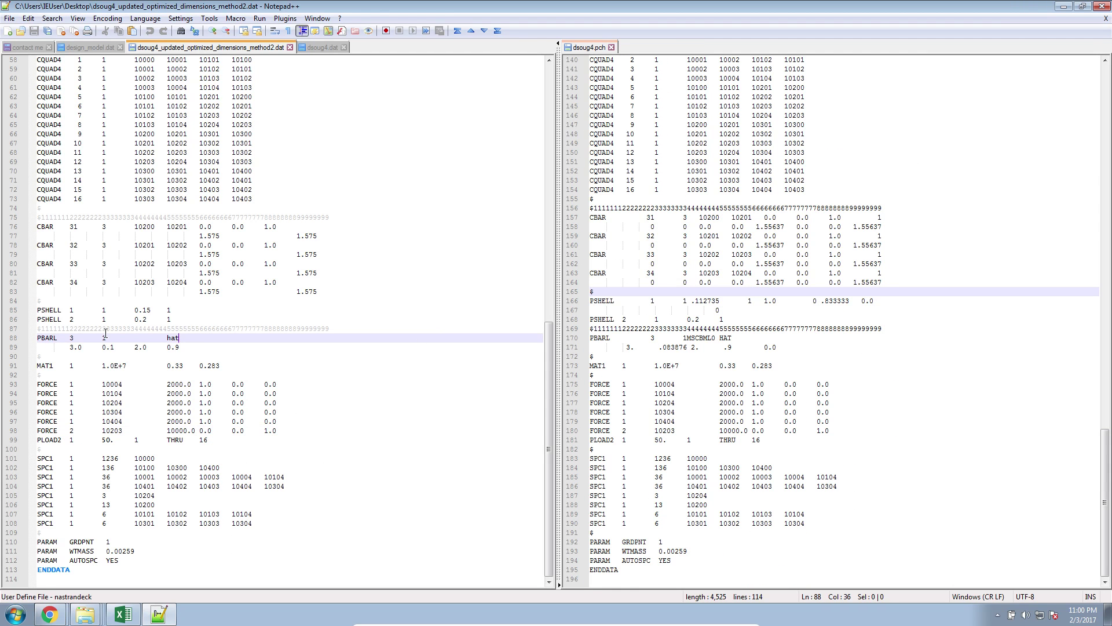
click(72, 317)
click(633, 319)
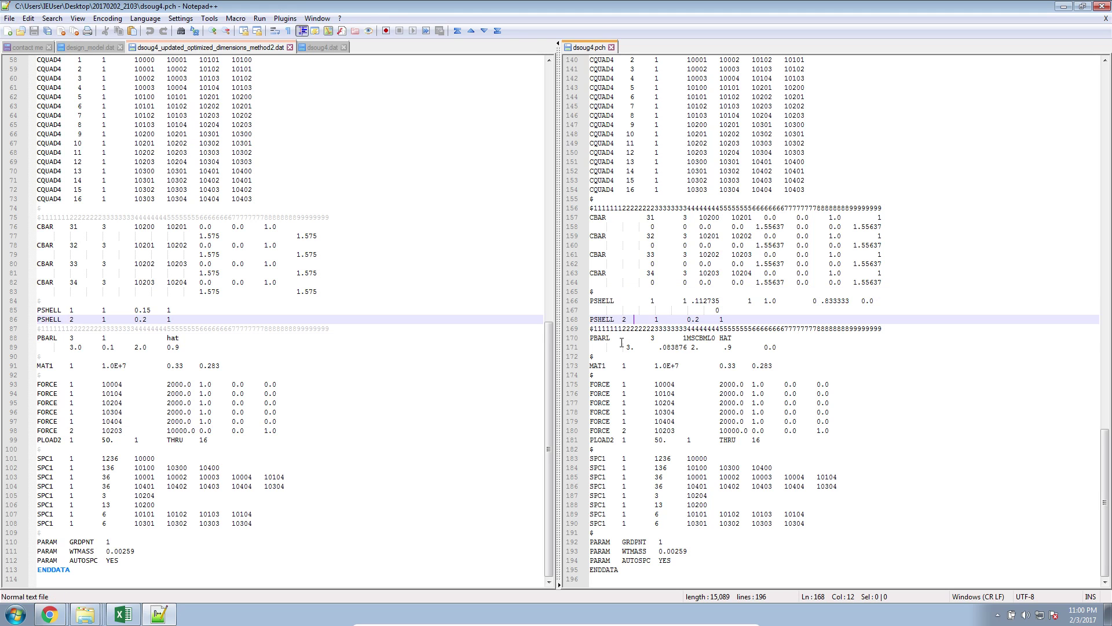
drag(779, 351, 590, 338)
click(665, 352)
drag(660, 351, 688, 351)
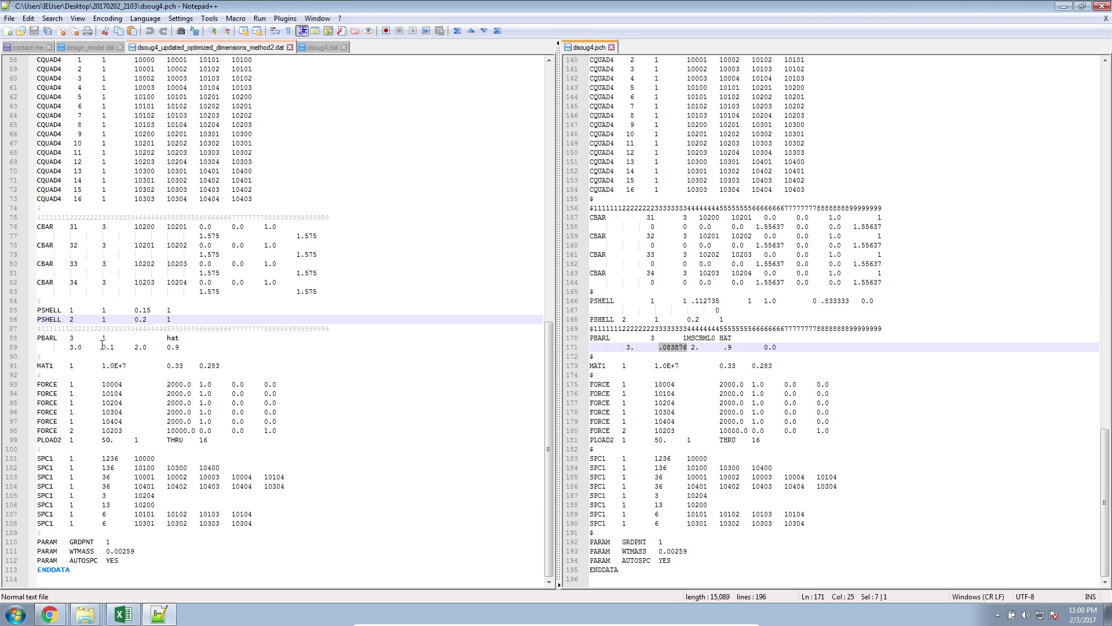
drag(103, 346, 114, 348)
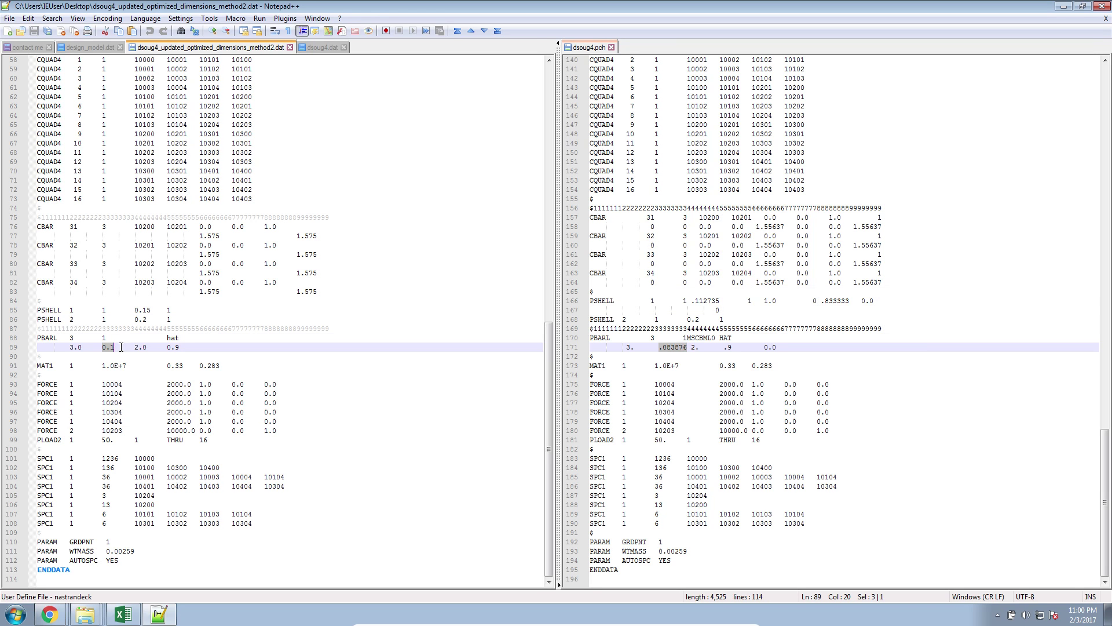
click(650, 386)
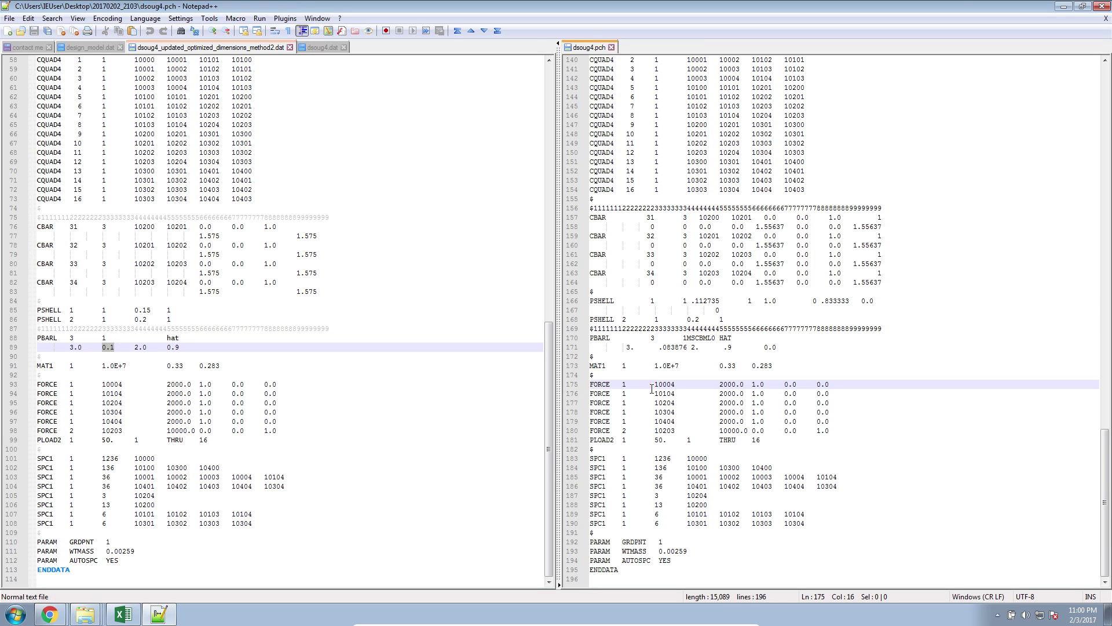
click(704, 570)
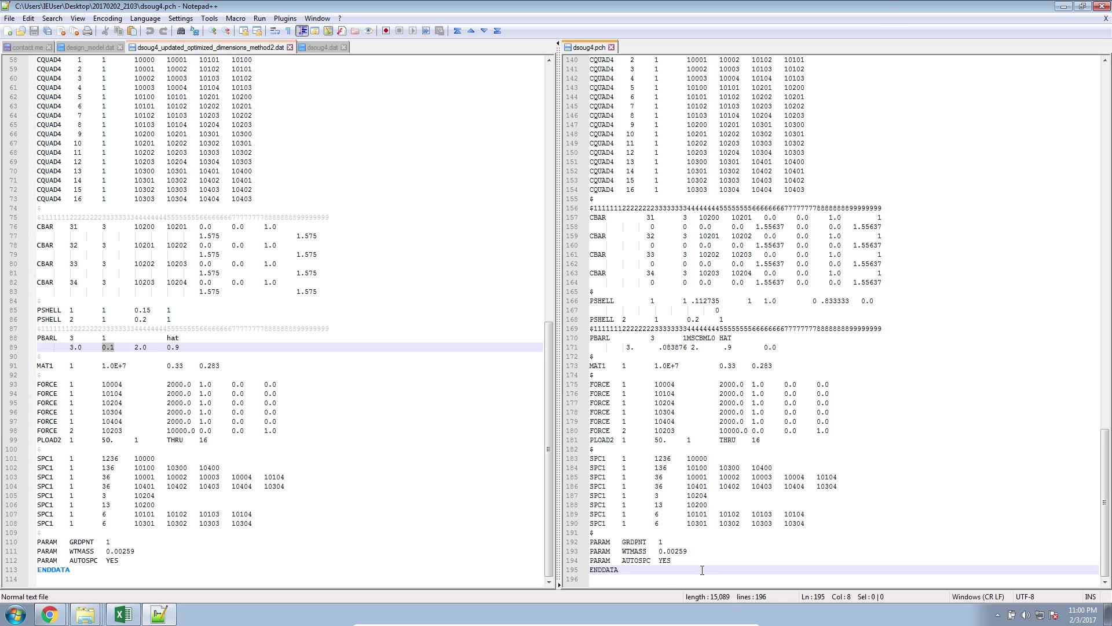
scroll(703, 570, up, 20)
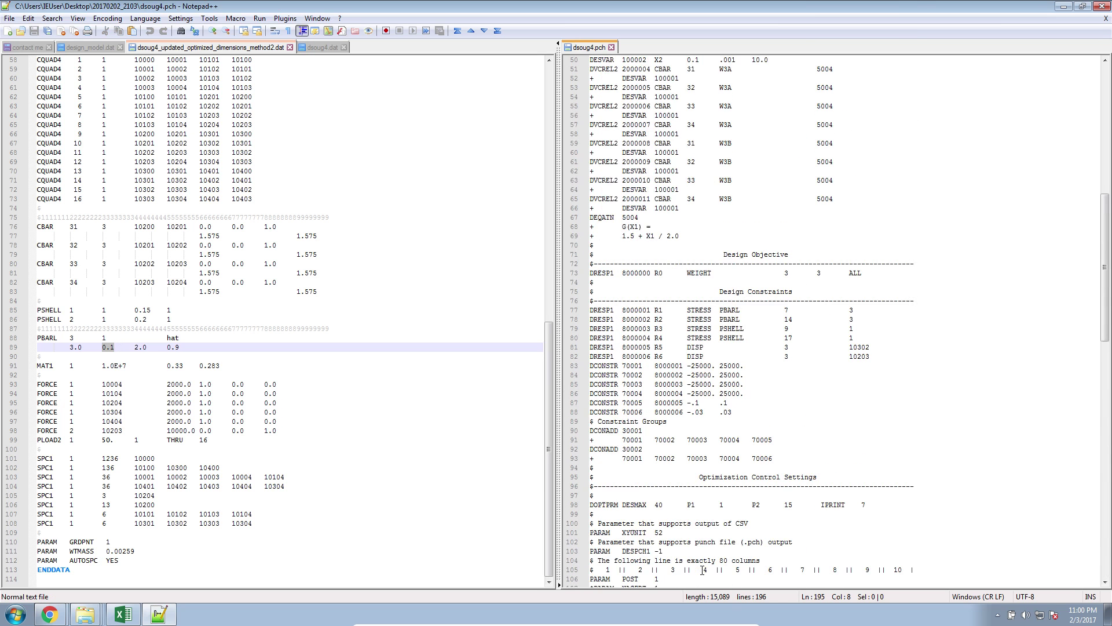
click(504, 482)
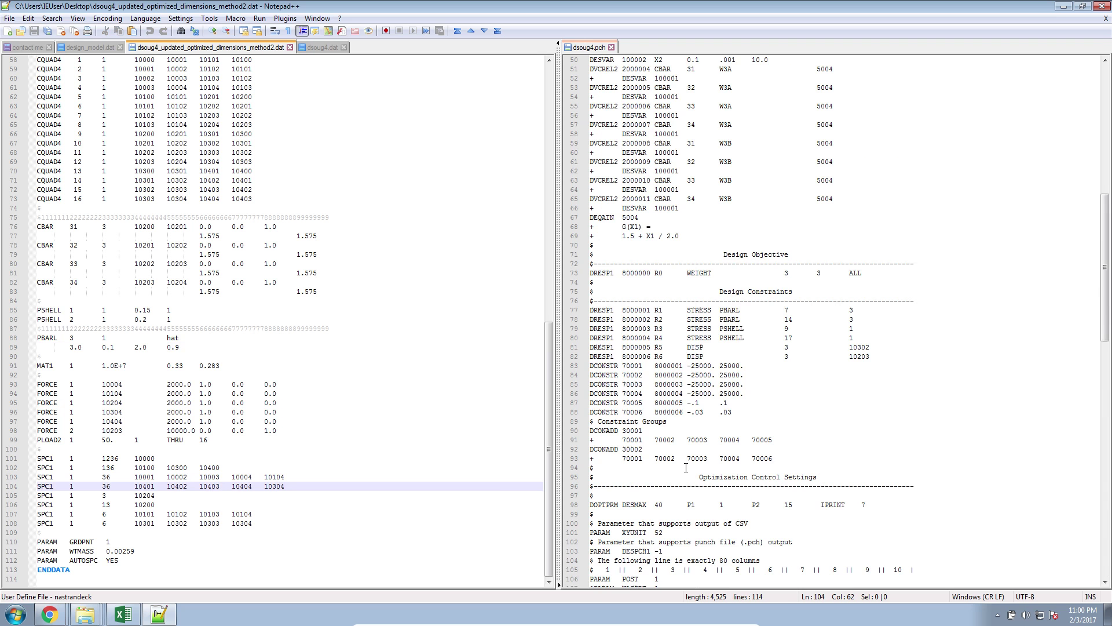
scroll(709, 453, down, 20)
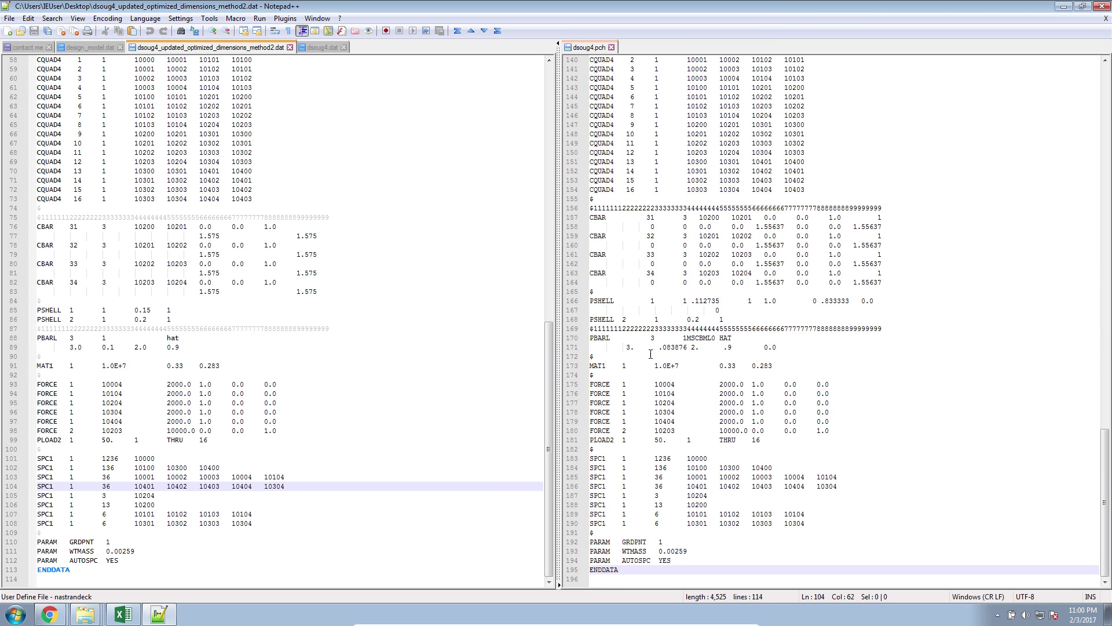
click(650, 355)
drag(789, 366, 586, 339)
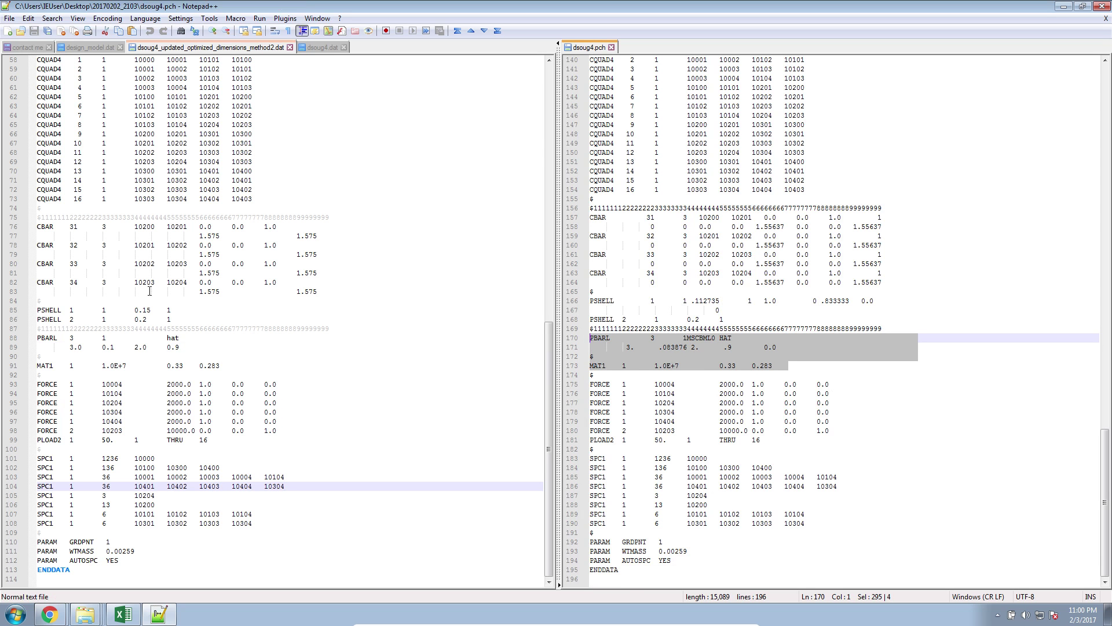
click(805, 384)
scroll(794, 394, up, 6)
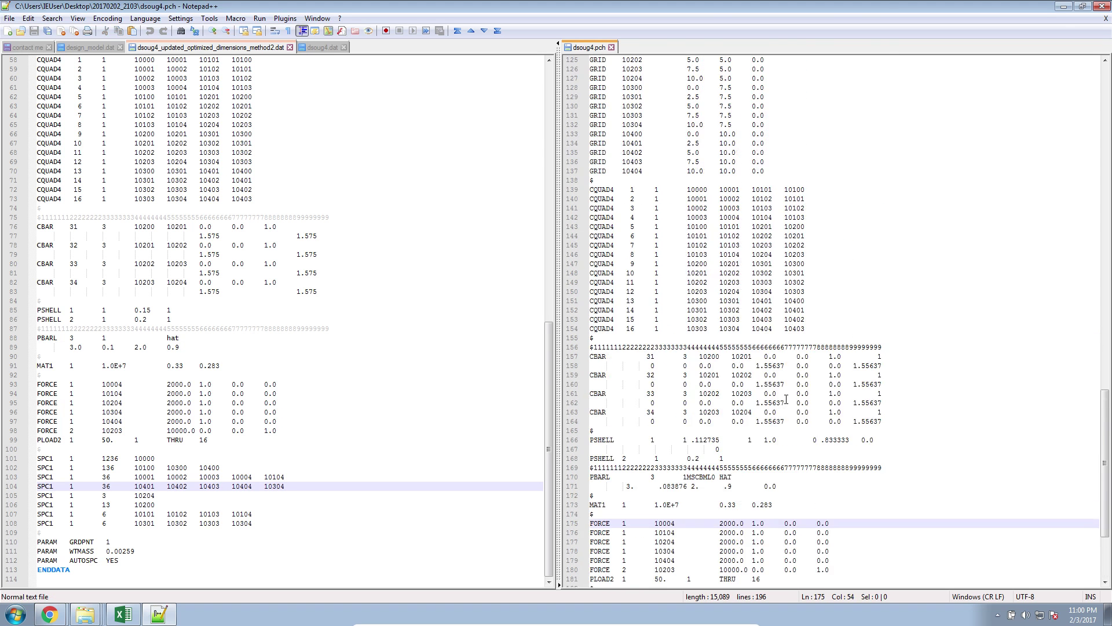
scroll(786, 399, up, 20)
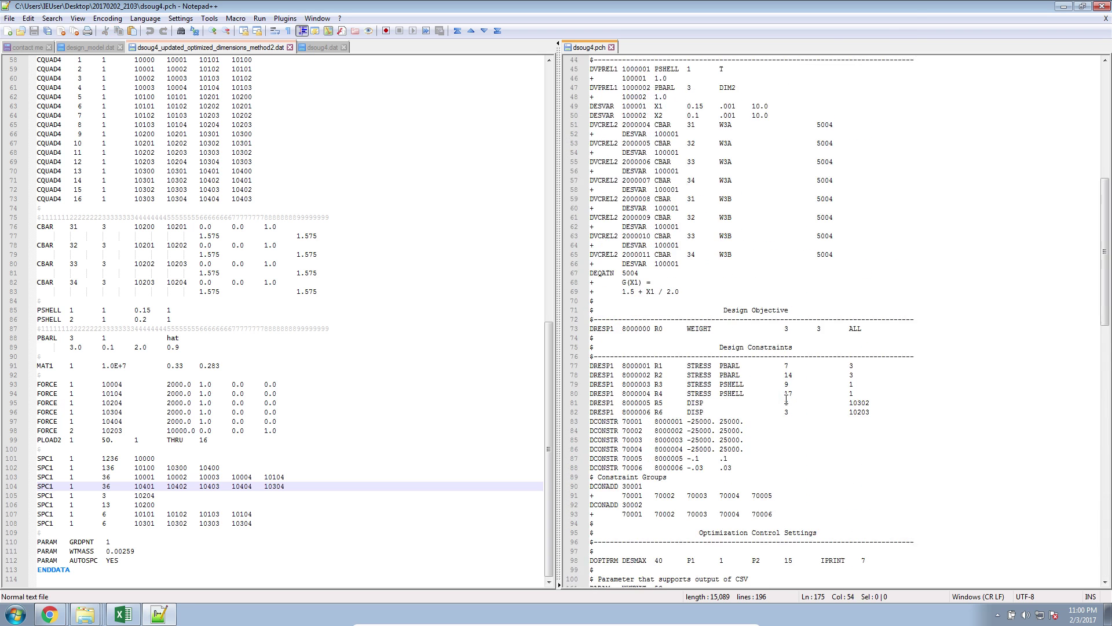
Delete the 28-line design cycle summary at the top of dsoug4.pch.
scroll(786, 400, up, 6)
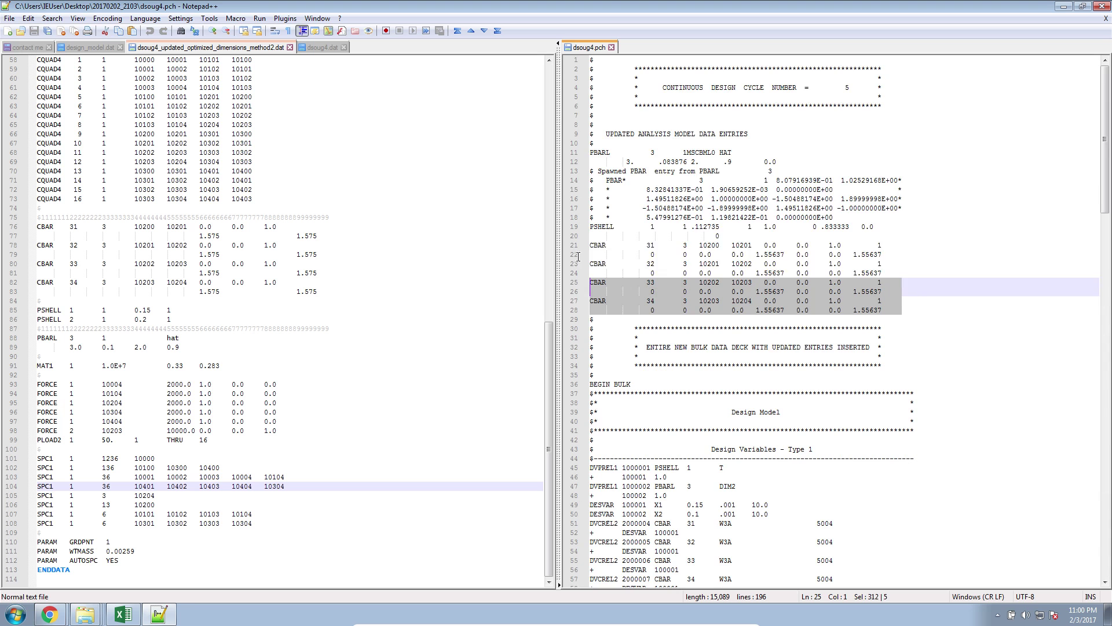
drag(577, 256, 574, 60)
key(Delete)
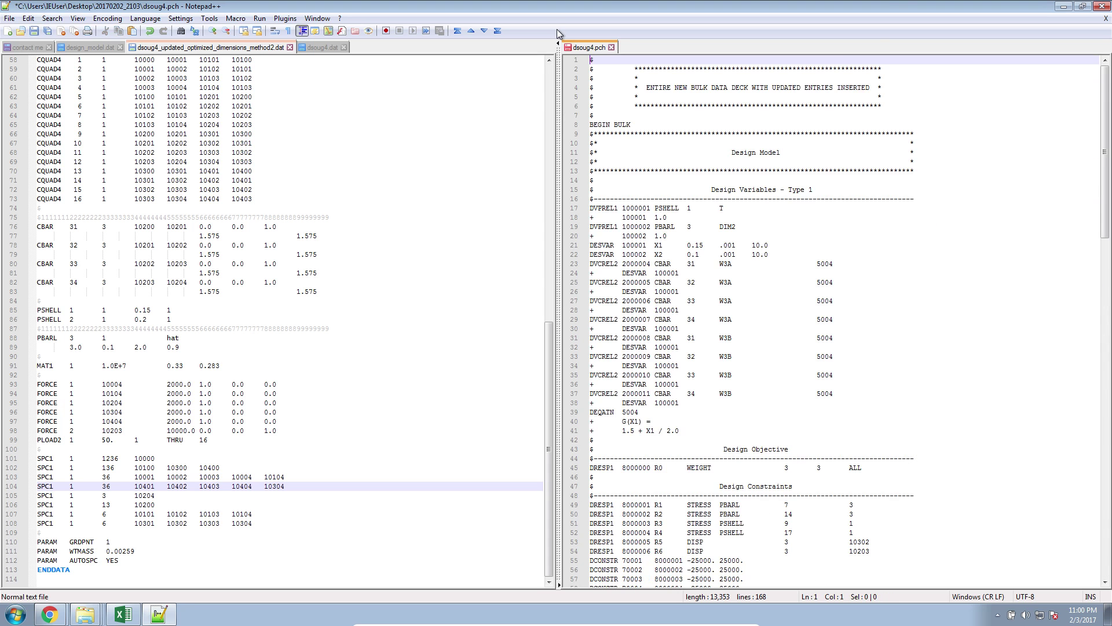
Select the punch file's design variables through constraint groups block.
click(642, 310)
scroll(644, 313, down, 4)
click(671, 550)
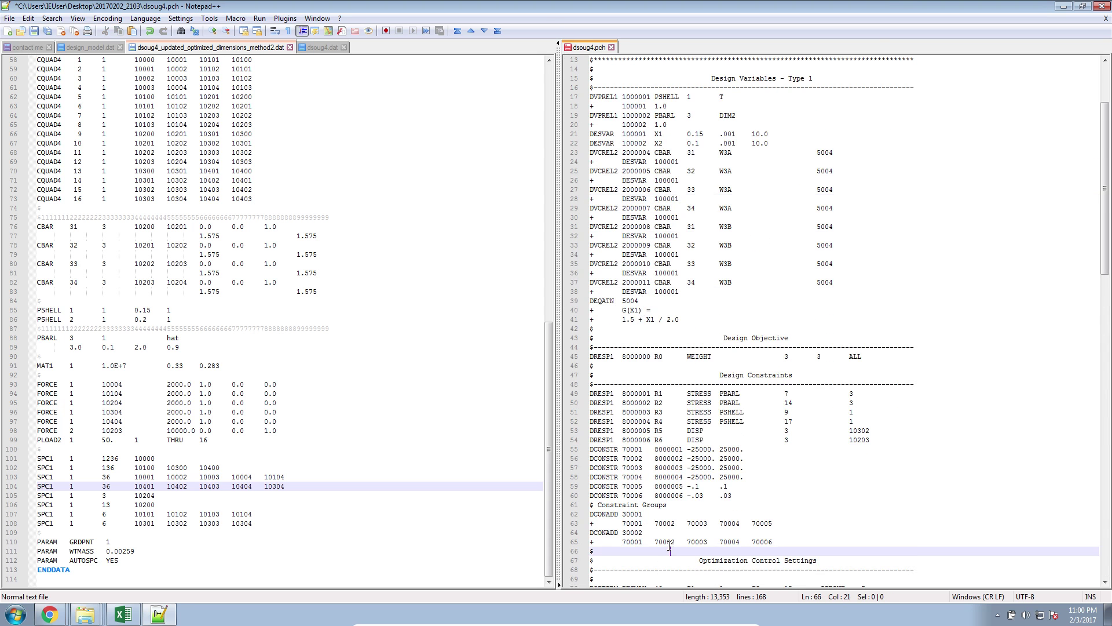
drag(670, 550, 529, 108)
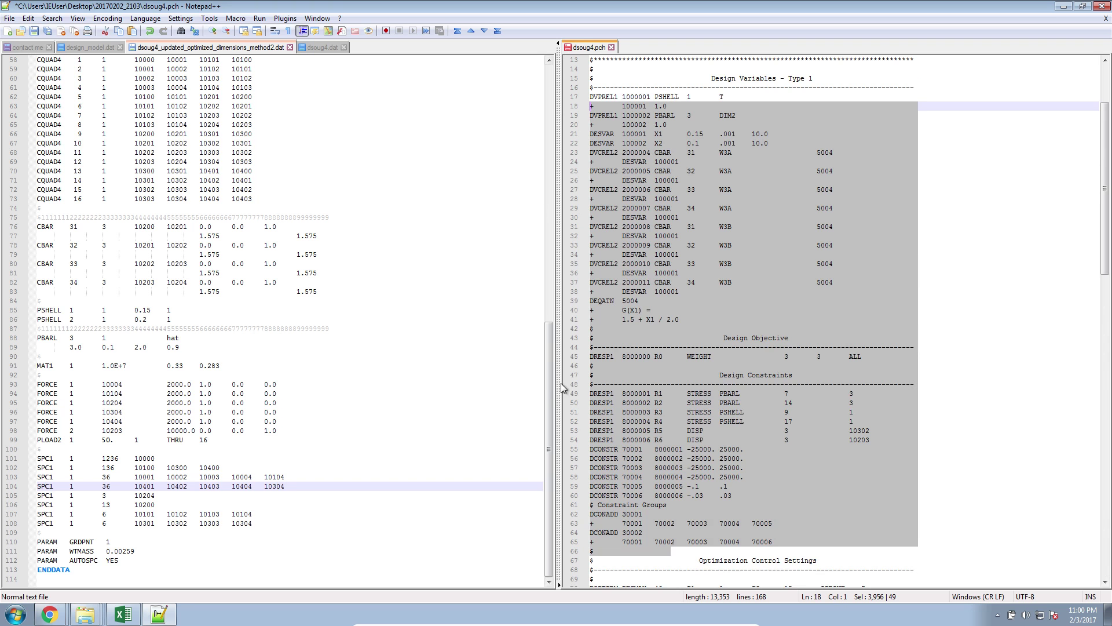
drag(547, 380, 547, 126)
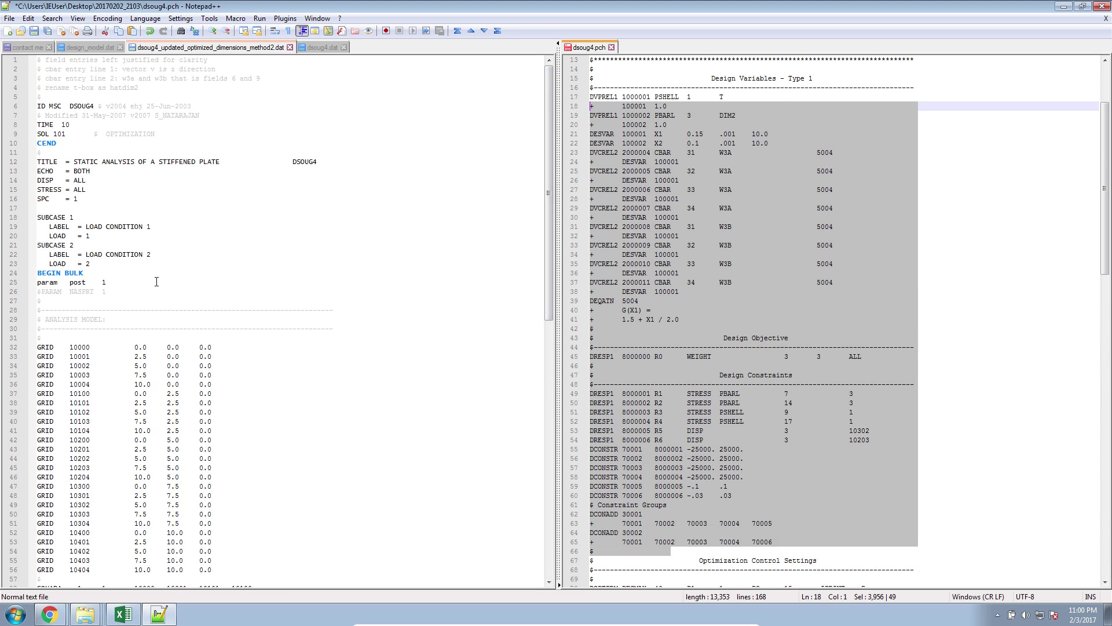
Show dsoug4.dat on the left and select its INCLUDE './one/design_model.dat' line.
click(203, 283)
click(305, 47)
click(140, 224)
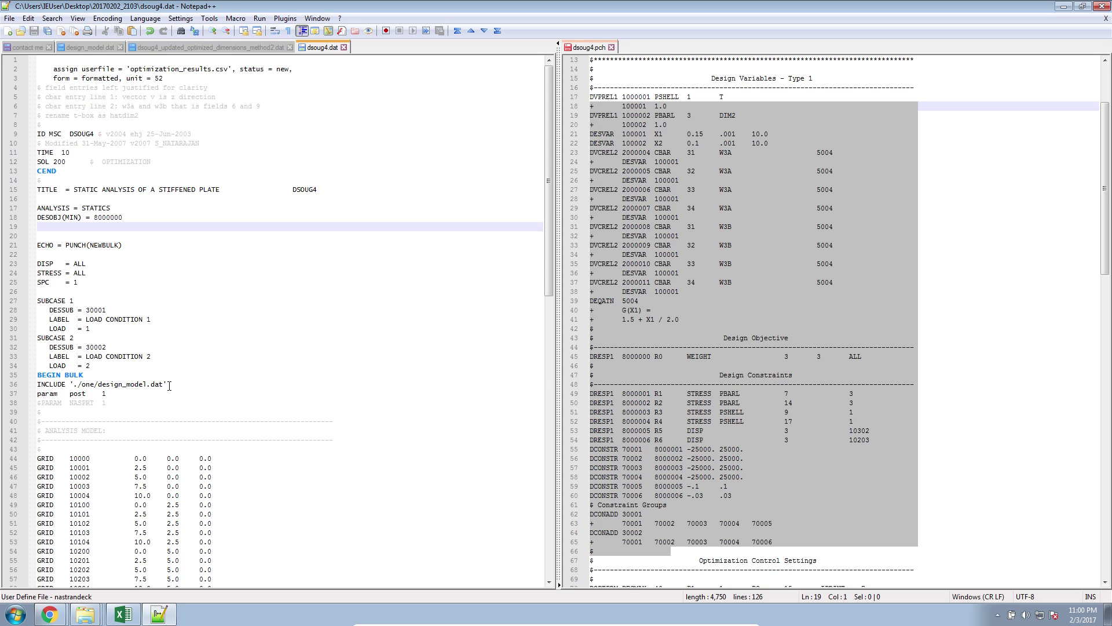
drag(169, 385, 36, 386)
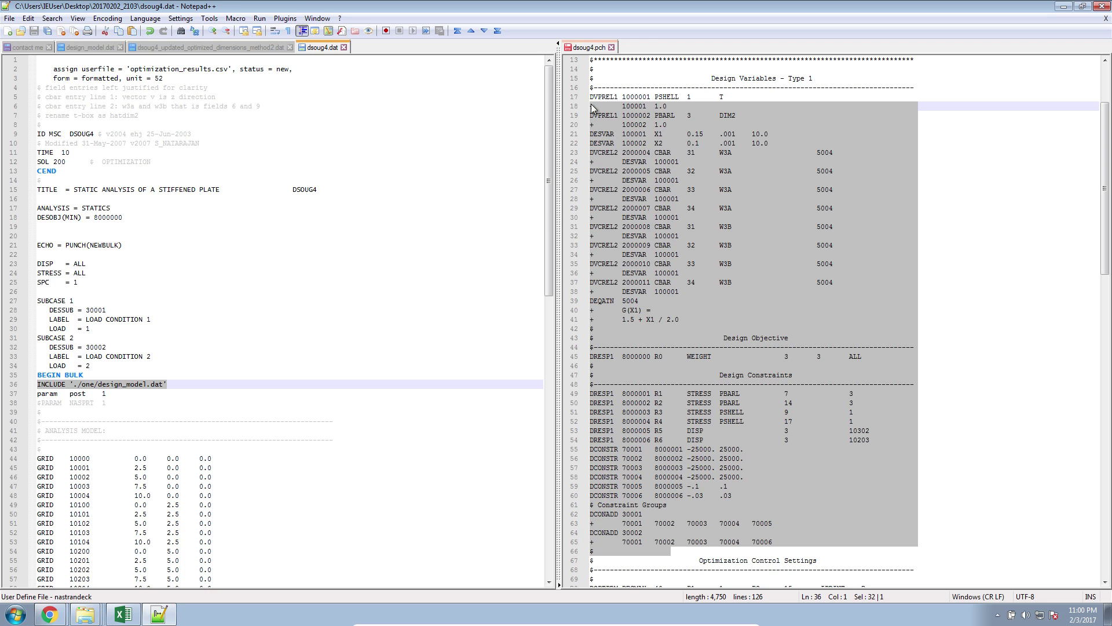
Compare design_model.dat's design variable and constraint entries with the matching punch-file block.
click(110, 47)
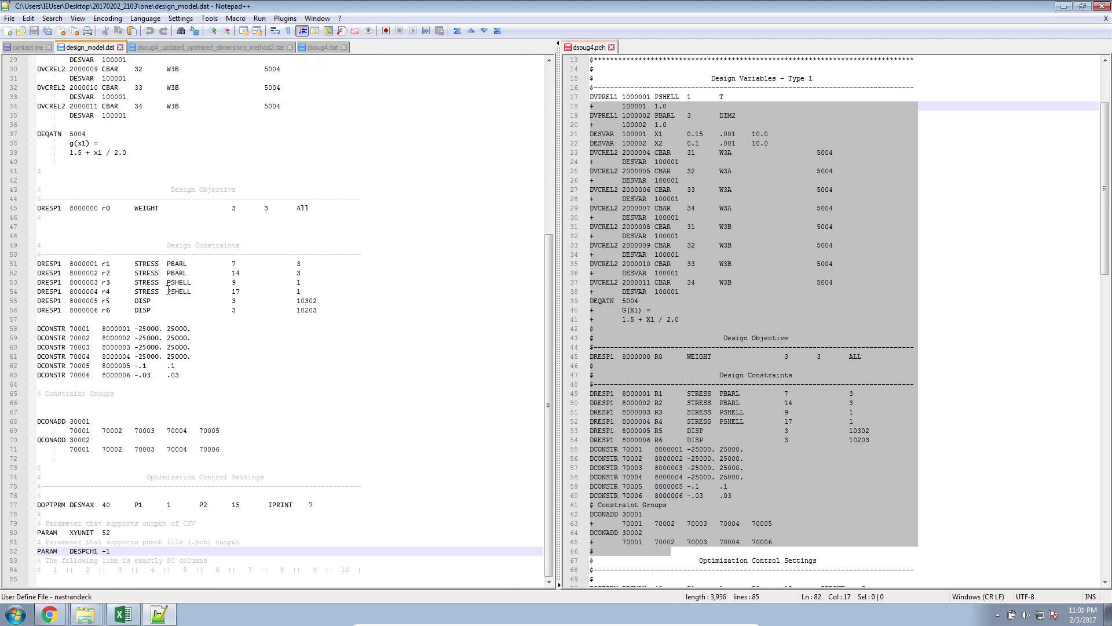
scroll(169, 290, up, 9)
drag(76, 136, 145, 585)
click(323, 48)
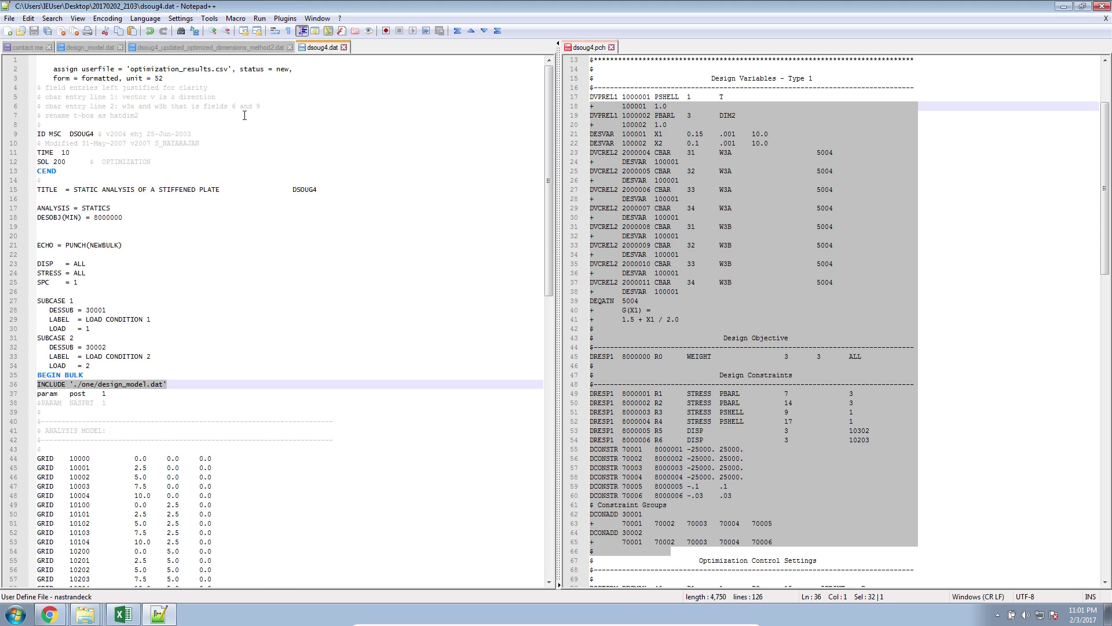
drag(627, 79, 658, 541)
Select the PARAM POST 1 line in dsoug4.dat and in the punch file, then the block above it.
scroll(170, 451, down, 4)
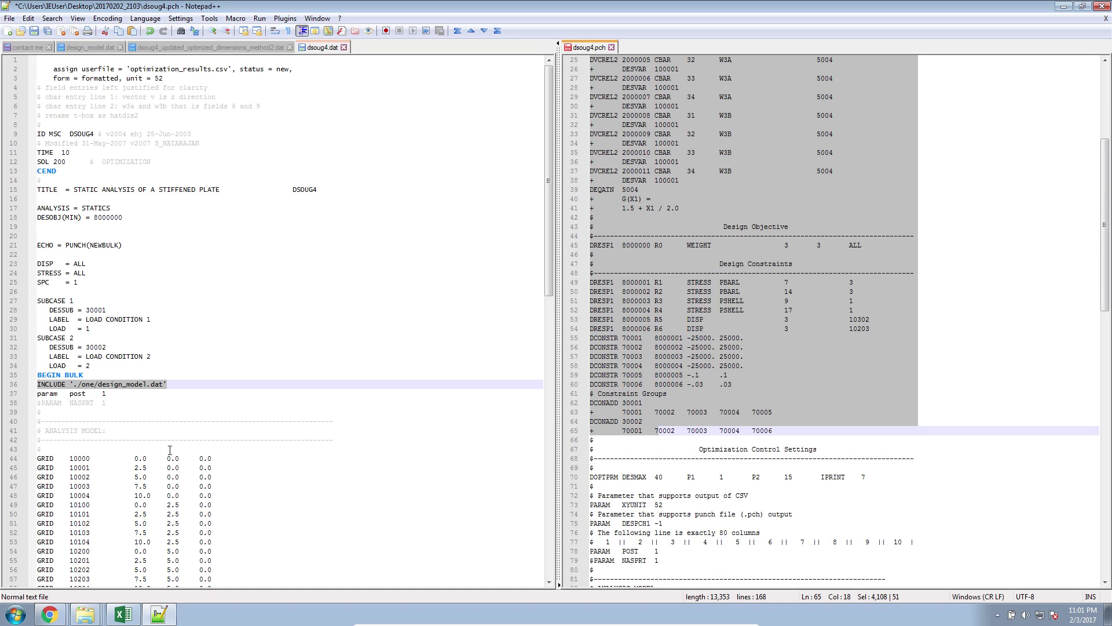
drag(110, 394, 49, 394)
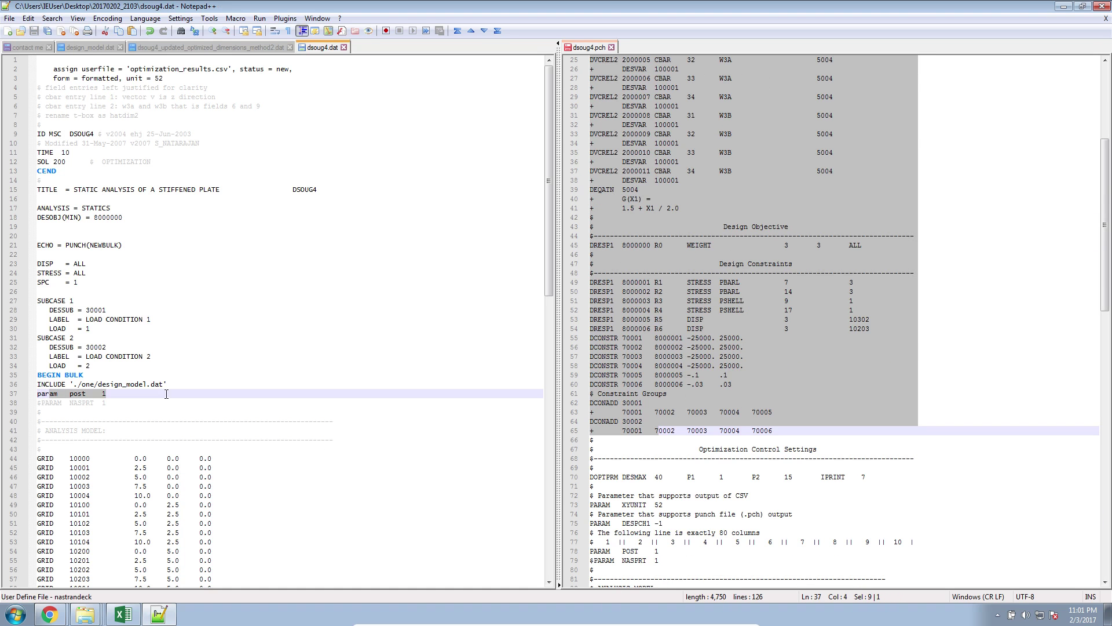
click(774, 456)
scroll(668, 465, down, 4)
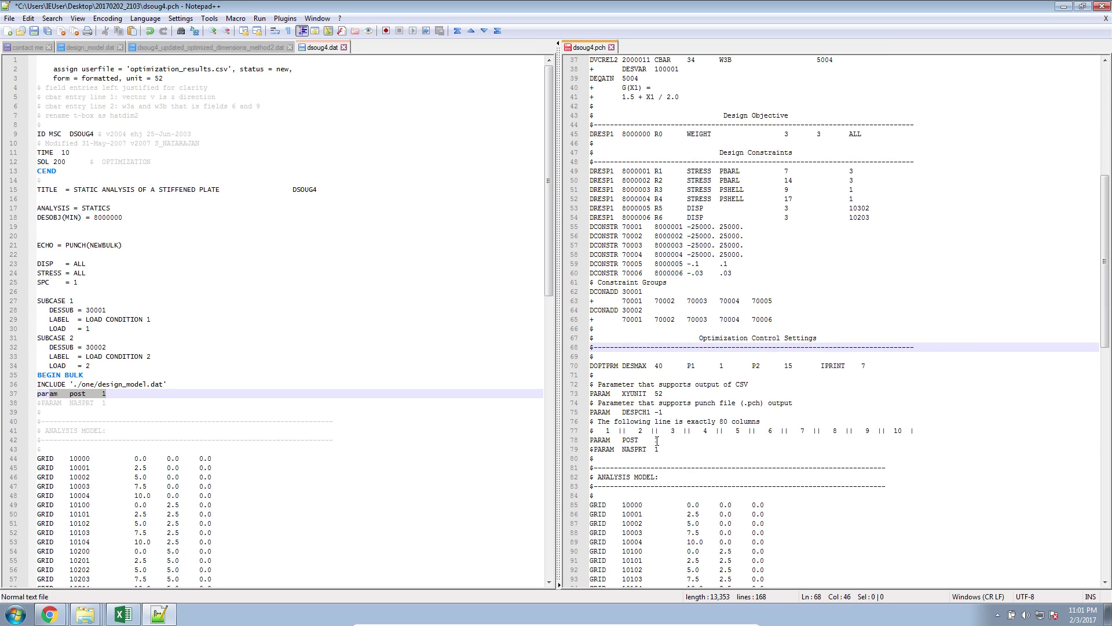
drag(658, 440, 590, 439)
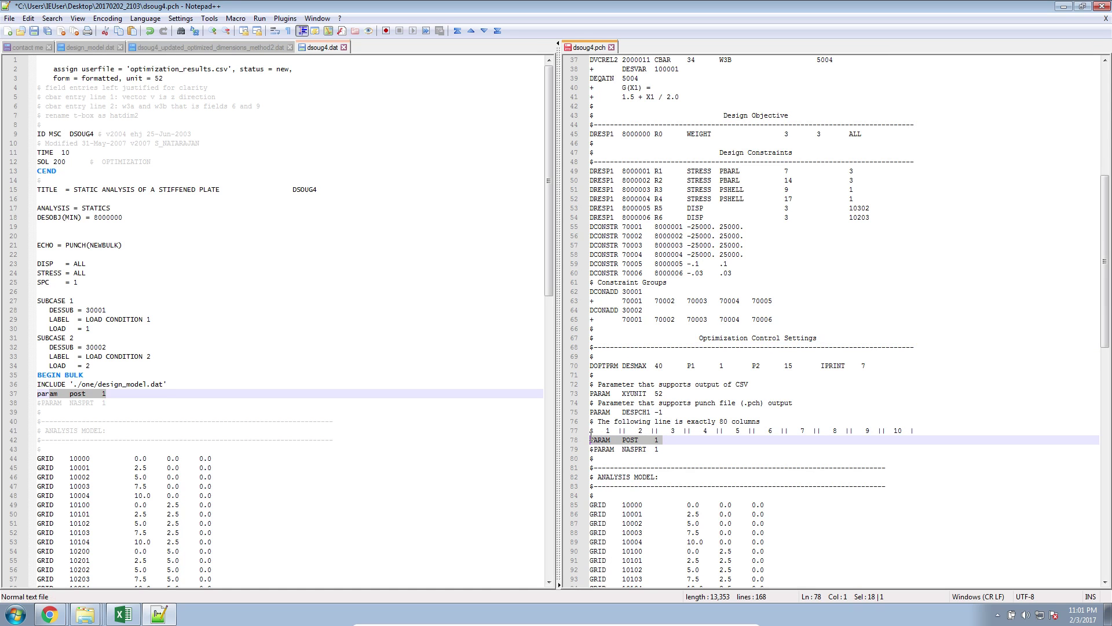
drag(918, 433, 584, 136)
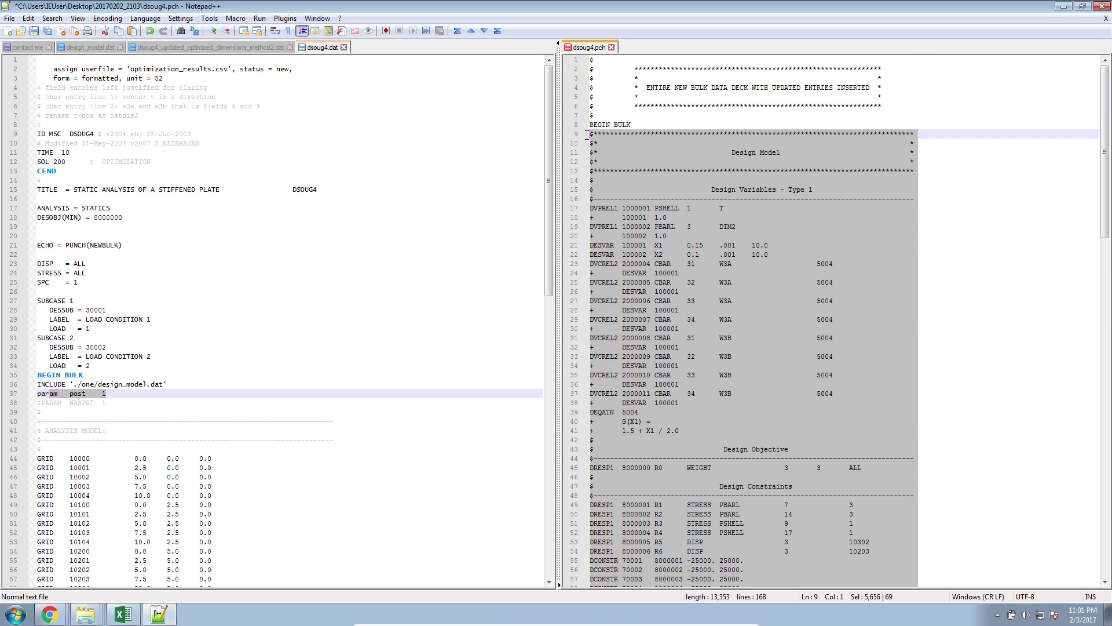
Delete the punch file's design model block, BEGIN BULK, leftover asterisks and header lines 1–6.
key(BackSpace)
key(BackSpace)
key(BackSpace)
key(BackSpace)
key(BackSpace)
key(BackSpace)
key(BackSpace)
key(BackSpace)
key(BackSpace)
key(BackSpace)
key(BackSpace)
key(BackSpace)
key(BackSpace)
key(BackSpace)
key(BackSpace)
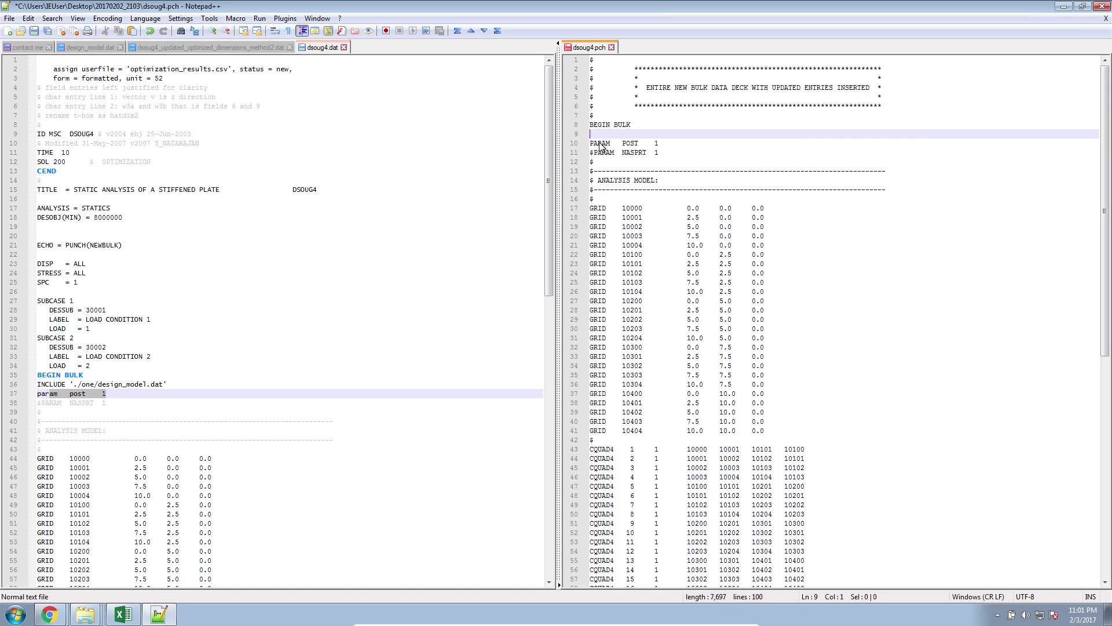
key(BackSpace)
key(BackSpace)
key(BackSpace)
key(BackSpace)
key(BackSpace)
key(BackSpace)
key(BackSpace)
key(BackSpace)
key(BackSpace)
key(BackSpace)
key(BackSpace)
key(BackSpace)
key(BackSpace)
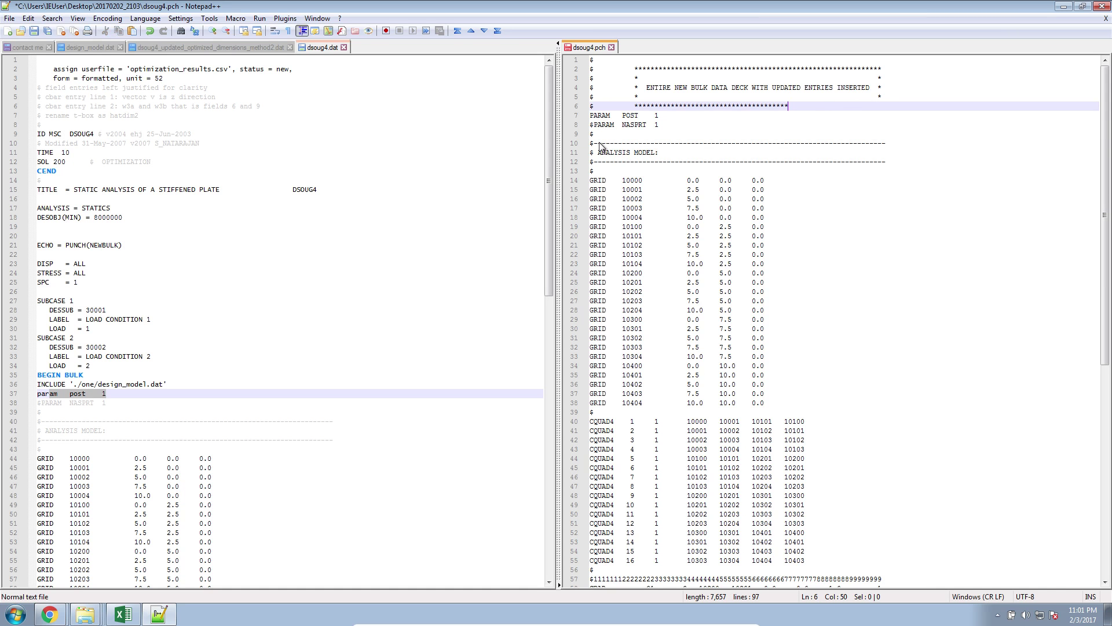
key(ctrl+shift+Home)
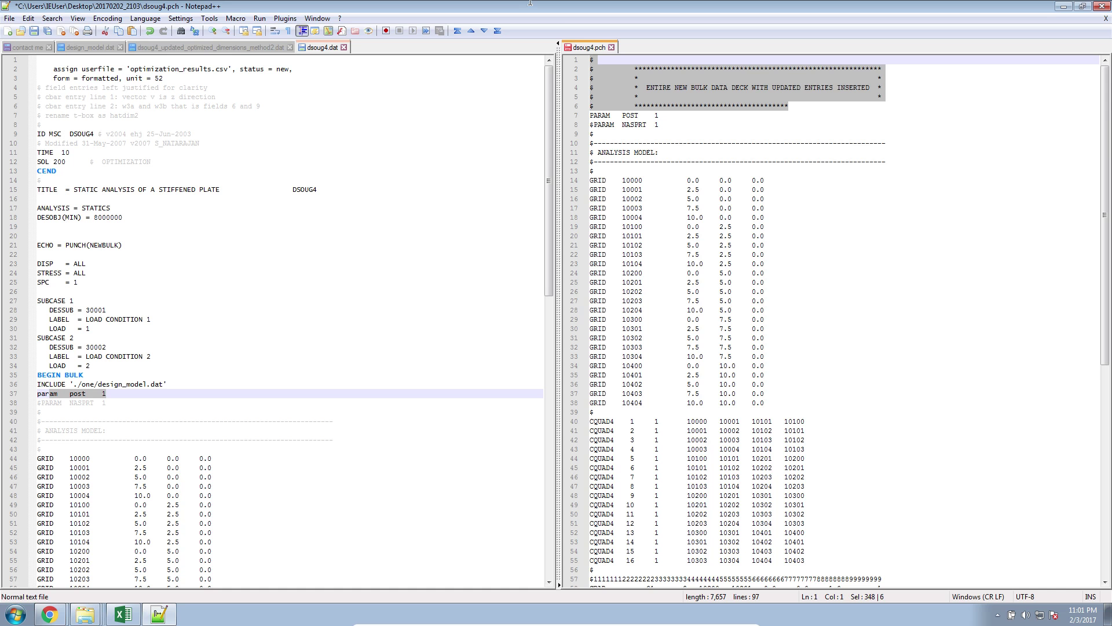
key(Delete)
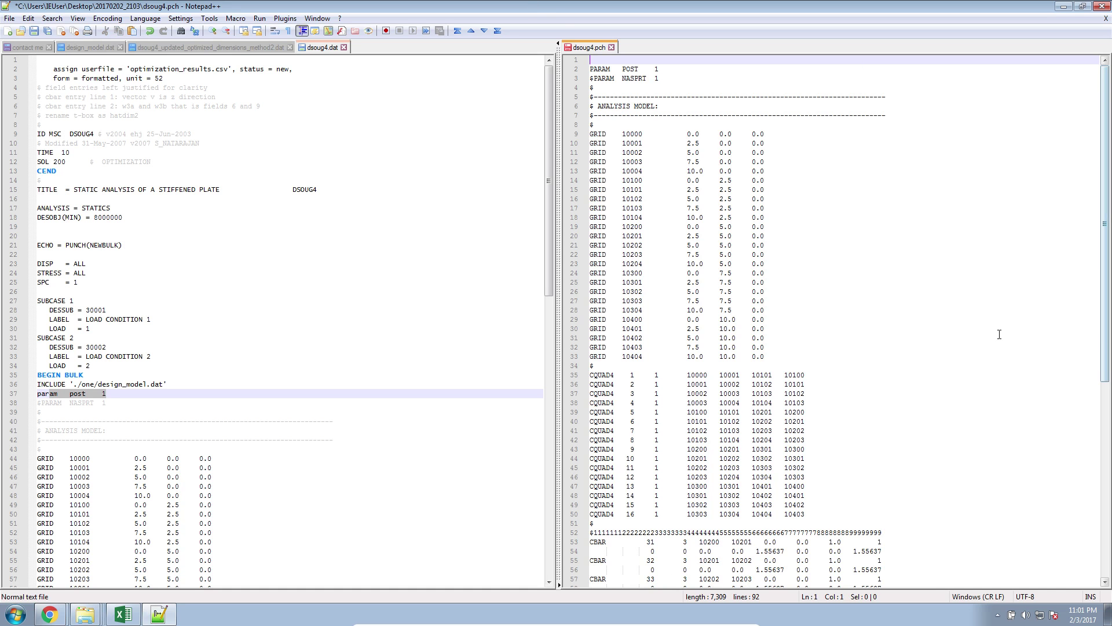
Compare the punch file's GRID 10402 data with dsoug4.dat around the SPC = 1 line.
click(924, 327)
scroll(834, 206, down, 12)
scroll(833, 206, up, 12)
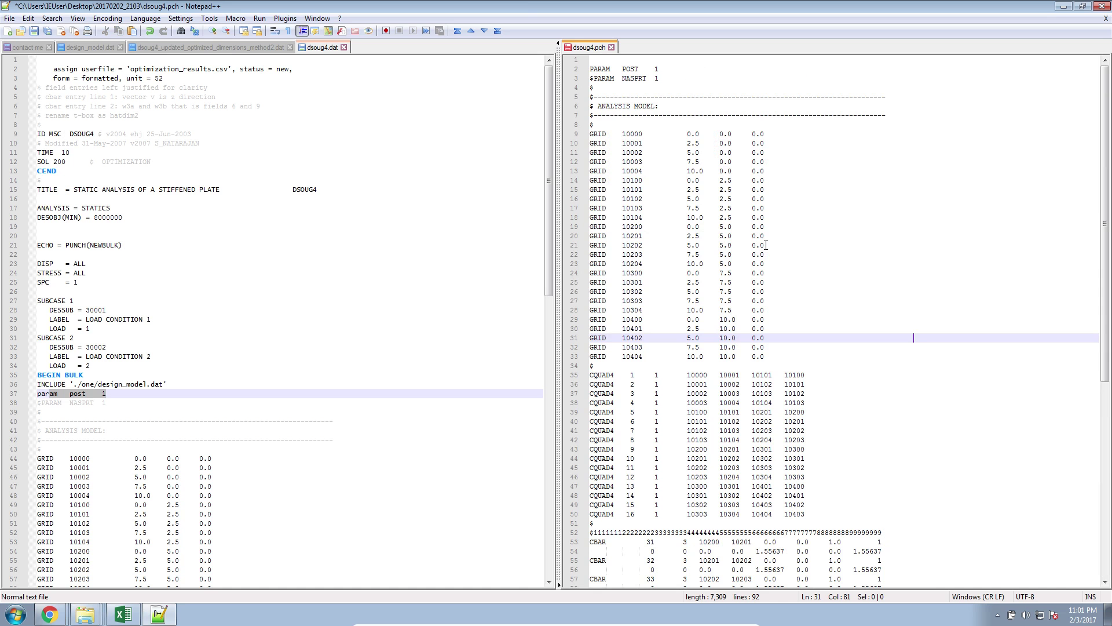
click(278, 282)
scroll(243, 301, down, 7)
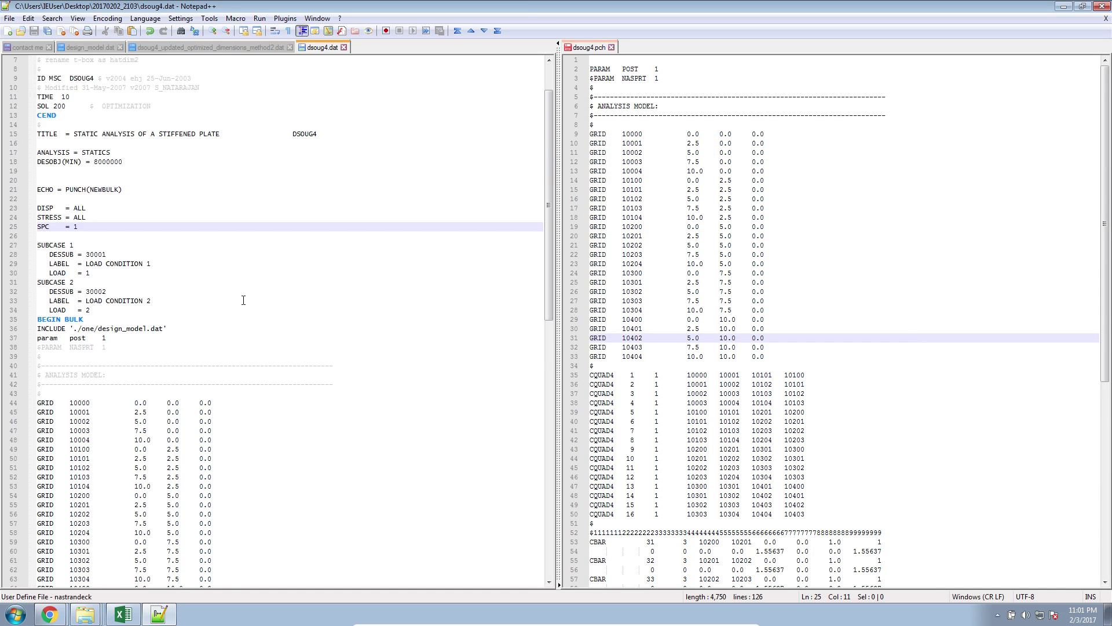
scroll(244, 300, down, 10)
scroll(241, 301, up, 17)
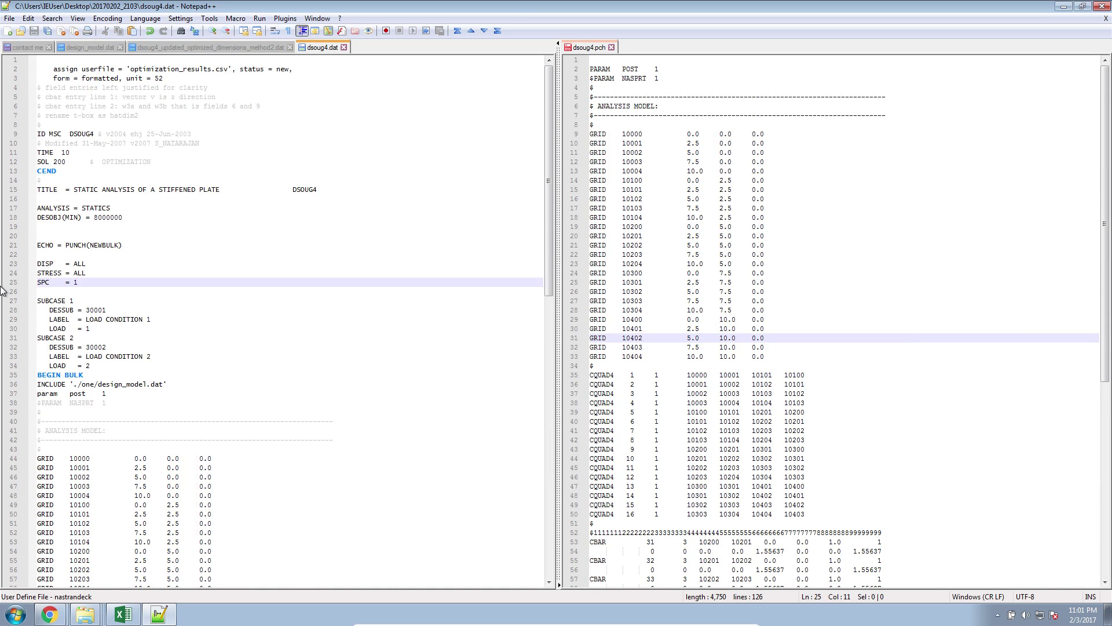
Paste dsoug4.dat's case control lines through INCLUDE at the top of dsoug4.pch and save.
drag(98, 375, 36, 88)
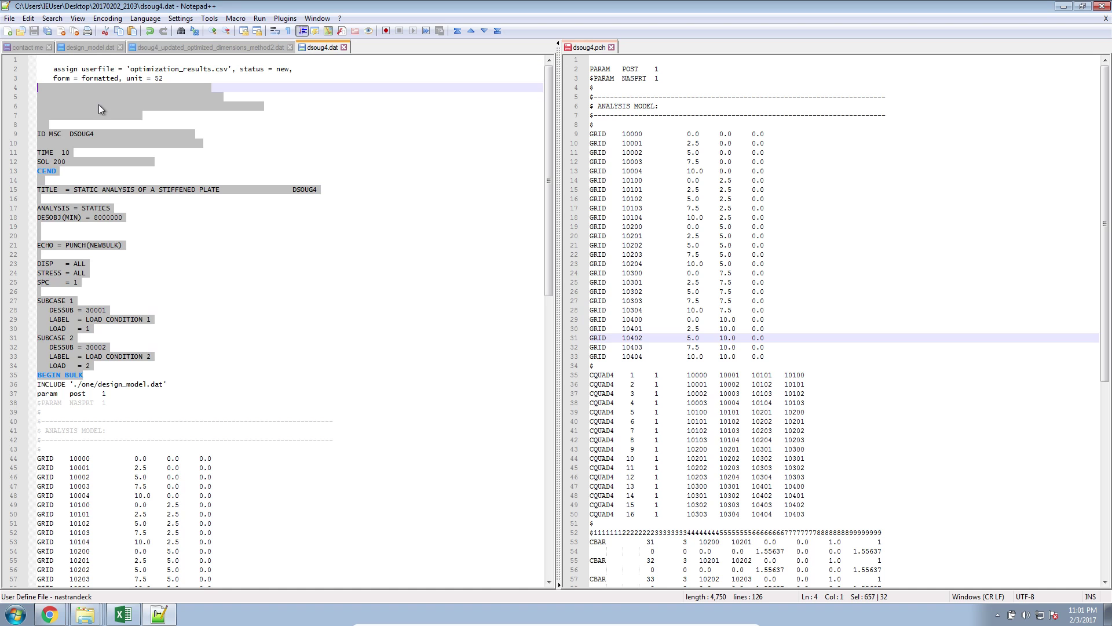
click(636, 78)
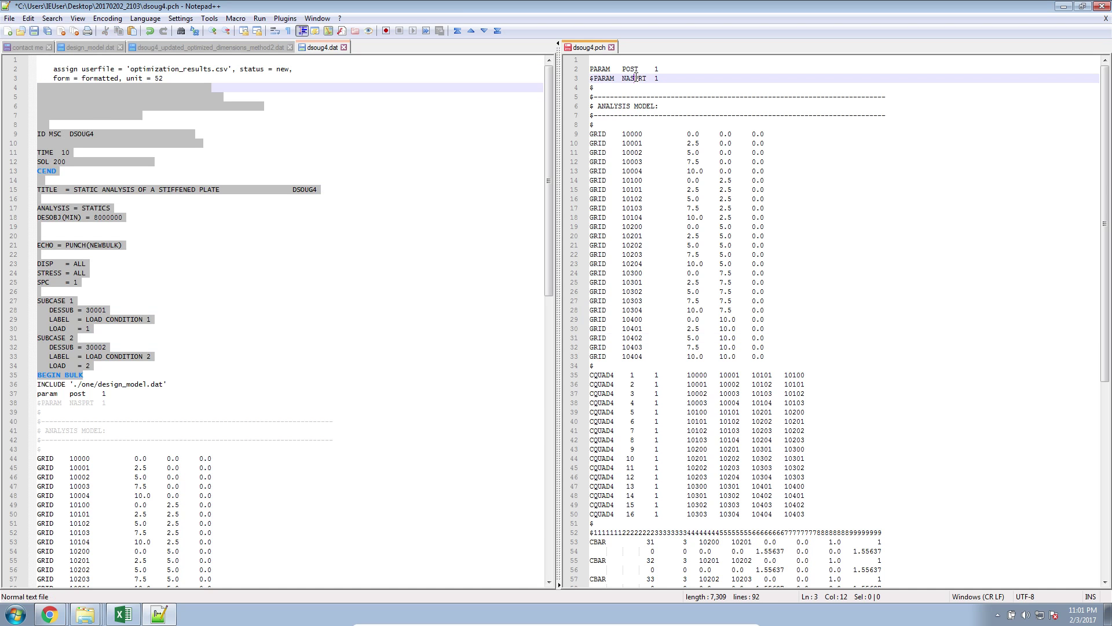
click(608, 60)
text($ field entries left justified for clarity $ cbar entry line 1: vector v is z direction $ cbar entry line 2: w3a and w3b that is fields 6 and 9 $ rename t-box as hatdim2 $ ID MSC  DSOUG4 $ v2004 ehj 25-Jun-2003 $ Modified 31-May-2007 v2007 S_NATARAJAN TIME  10 SOL 200      $  OPTIMIZATION CEND $ TITLE  = STATIC ANALYSIS OF A STIFFENED PLATE                 DSOUG4  ANALYSIS = STATICS DESOBJ(MIN) = 8000000   ECHO = PUNCH(NEWBULK)  DISP   = ALL STRESS = ALL SPC    = 1  SUBCASE 1    DESSUB = 30001    LABEL  = LOAD CONDITION 1    LOAD   = 1 SUBCASE 2    DESSUB = 30002    LABEL  = LOAD CONDITION 2    LOAD   = 2 BEGIN BULK)
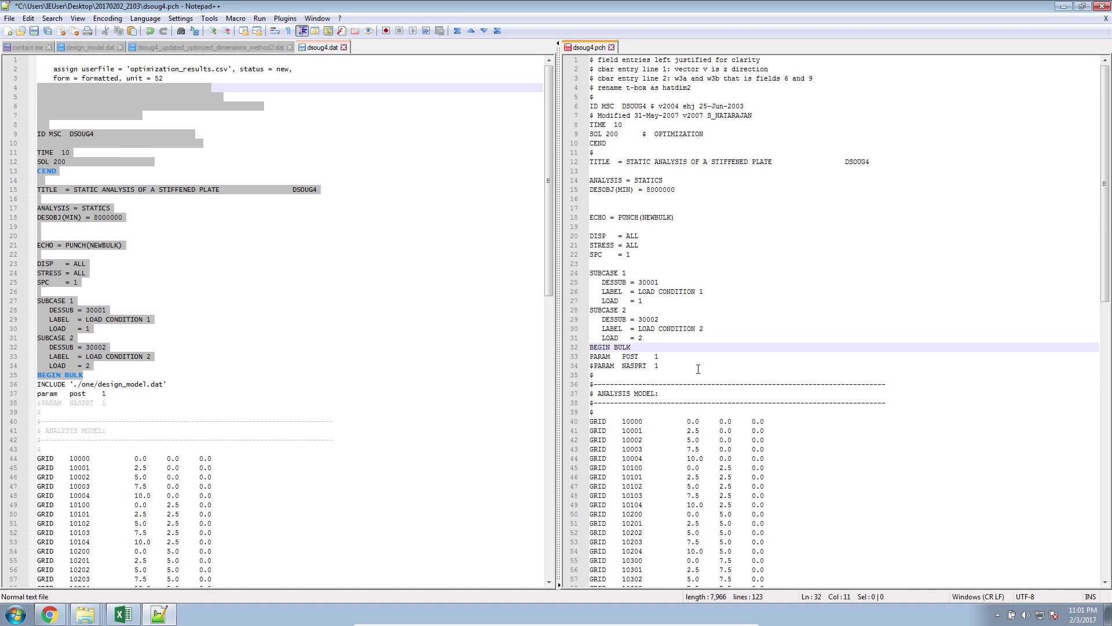
key(ctrl+s)
Apply nastrandeck highlighting to dsoug4.pch, review its case control, and show the Method 2 deck.
click(699, 368)
click(145, 18)
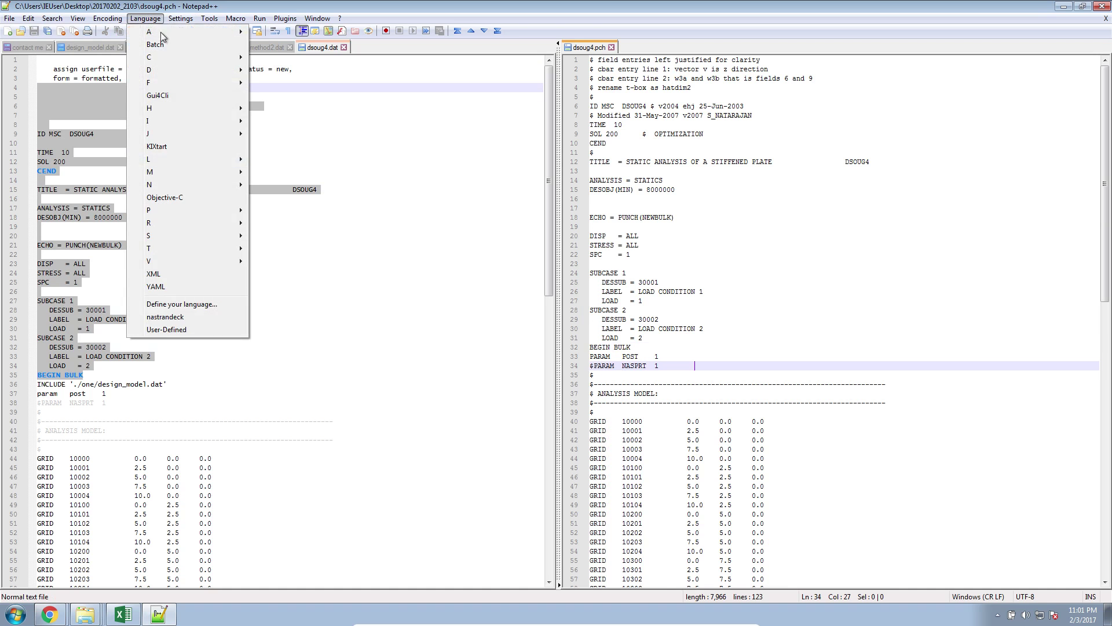
click(200, 317)
click(771, 258)
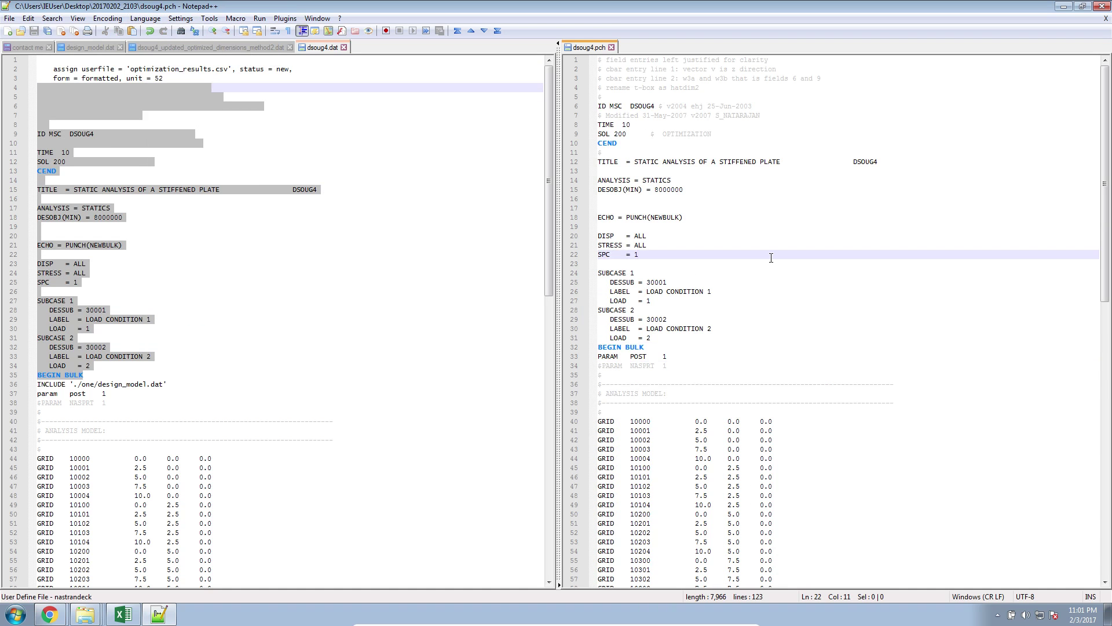
scroll(771, 257, down, 6)
scroll(771, 258, up, 6)
click(760, 225)
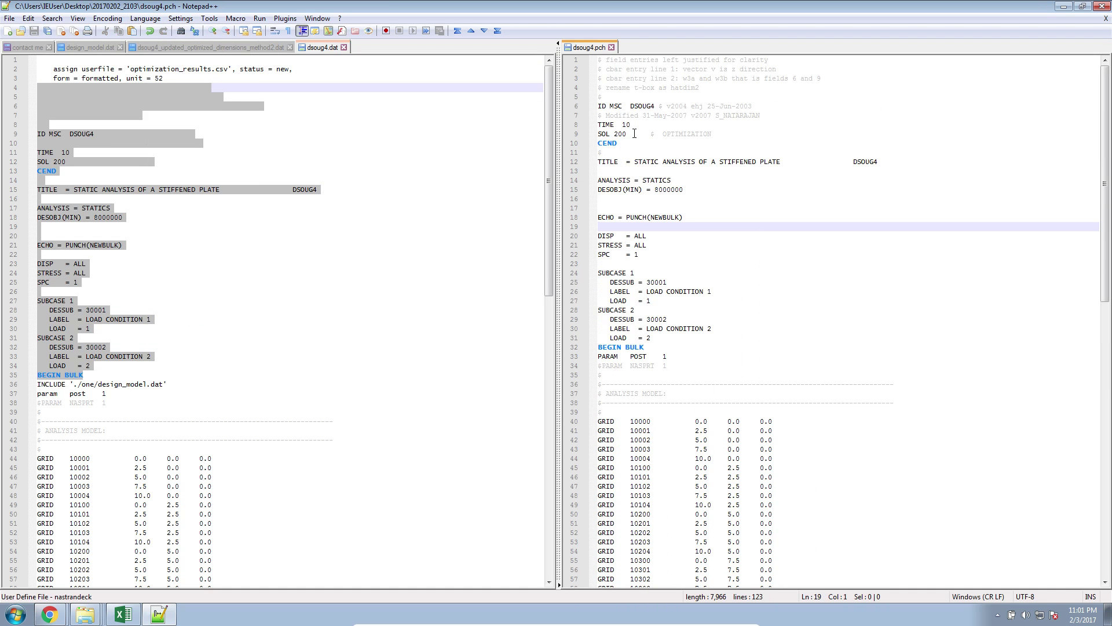
drag(606, 106, 691, 356)
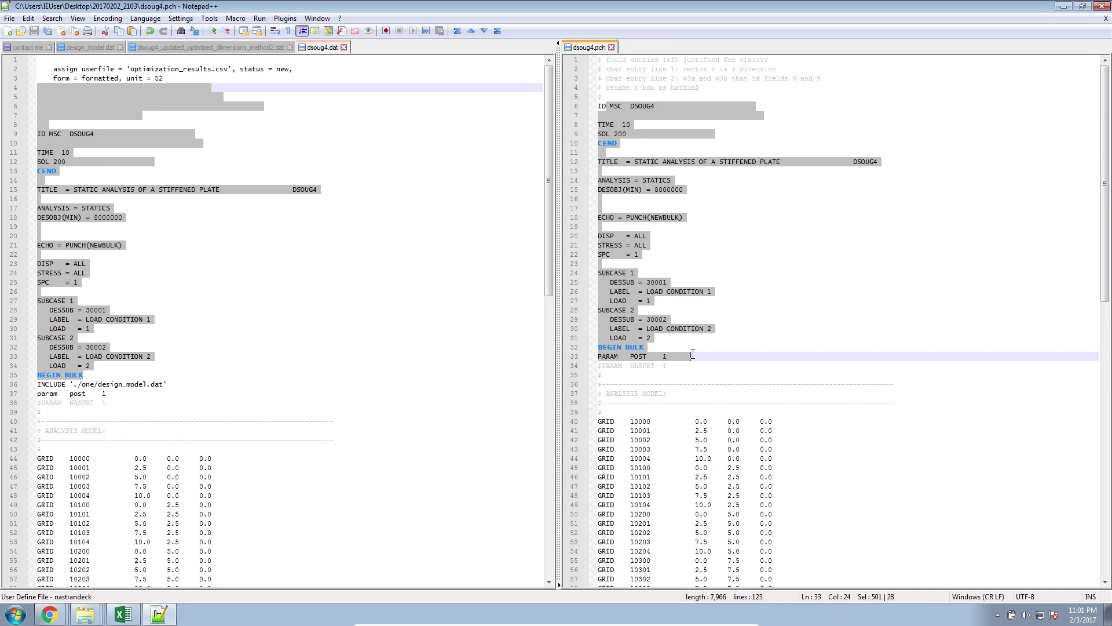
click(306, 285)
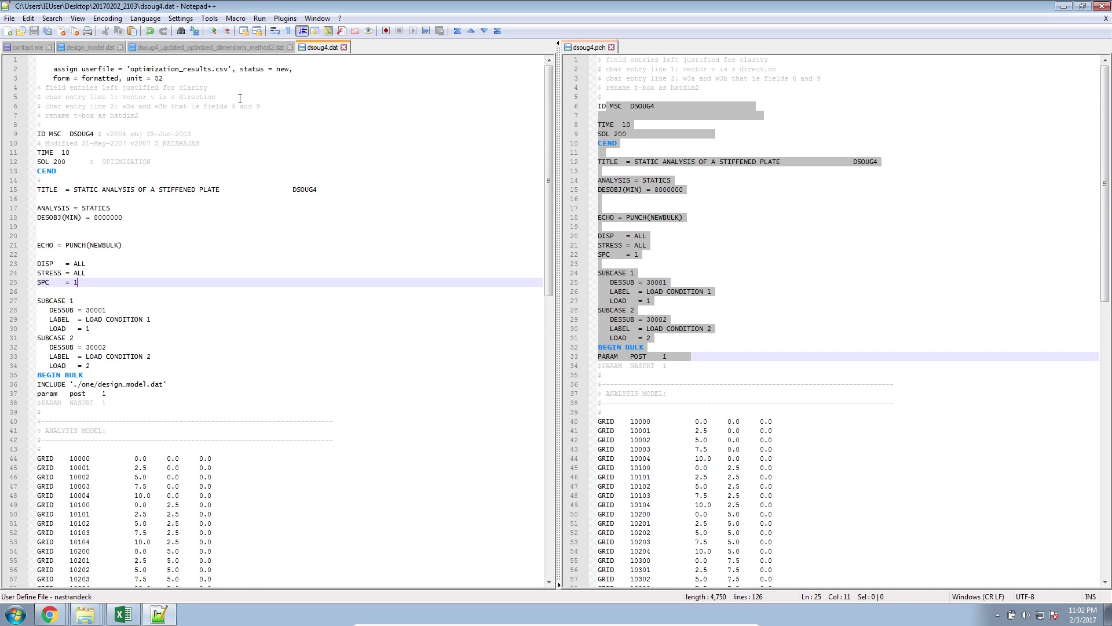
click(241, 48)
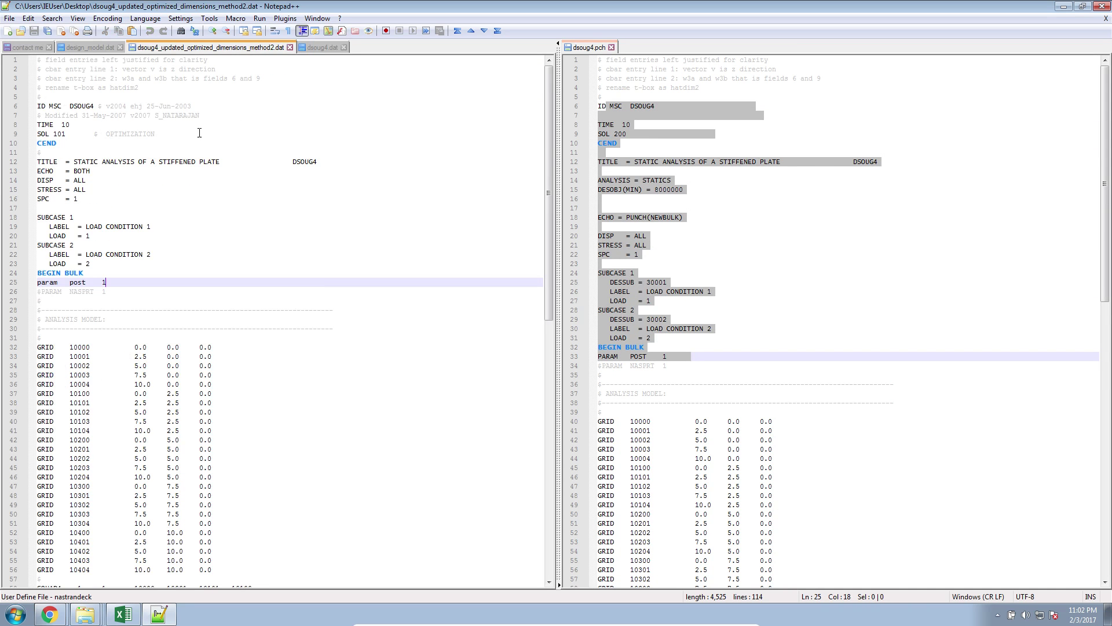
click(701, 282)
scroll(652, 225, down, 5)
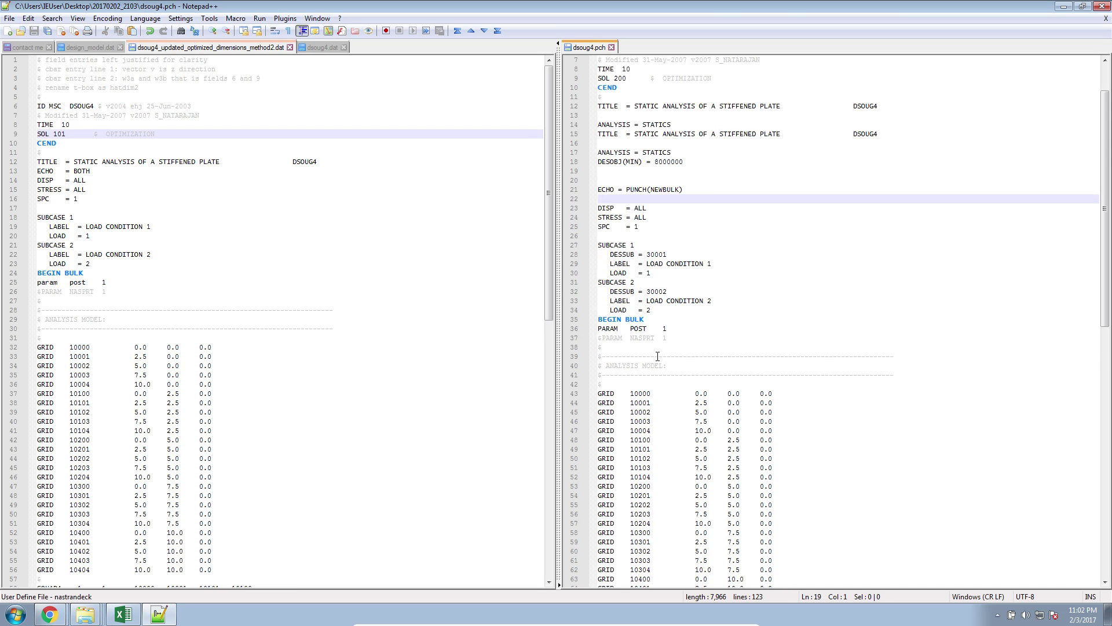
drag(635, 208, 831, 468)
scroll(826, 446, down, 16)
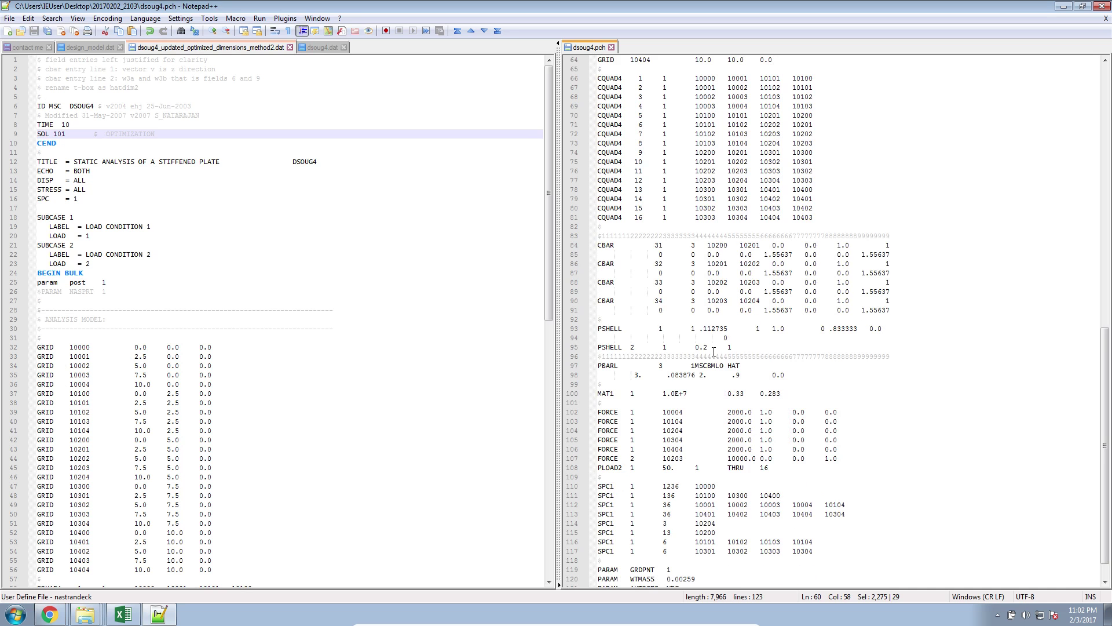
drag(738, 351, 580, 340)
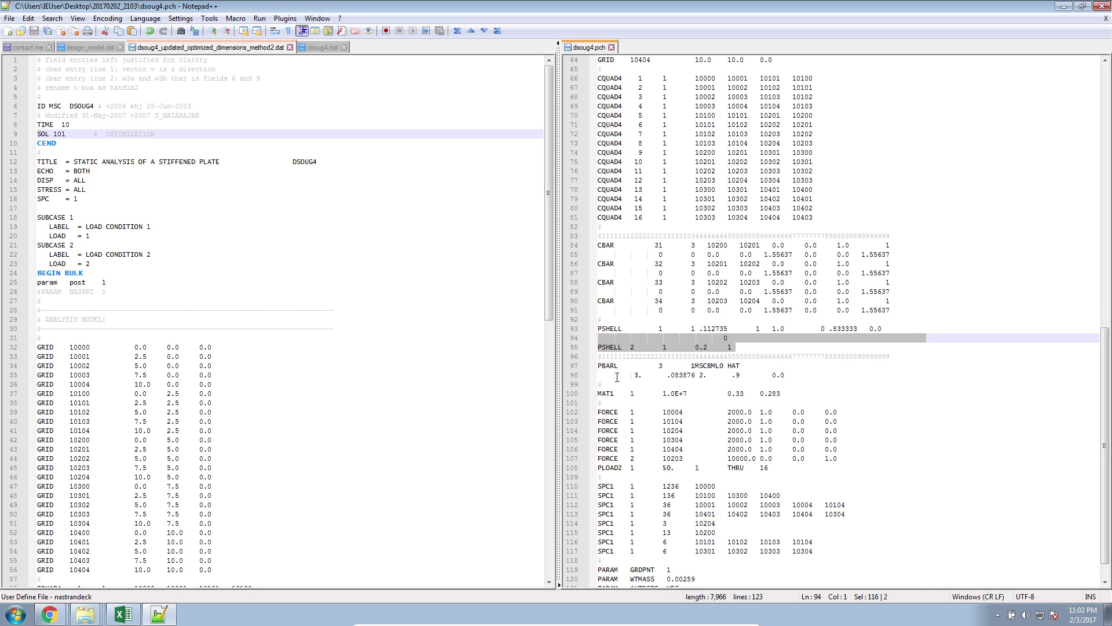
click(630, 299)
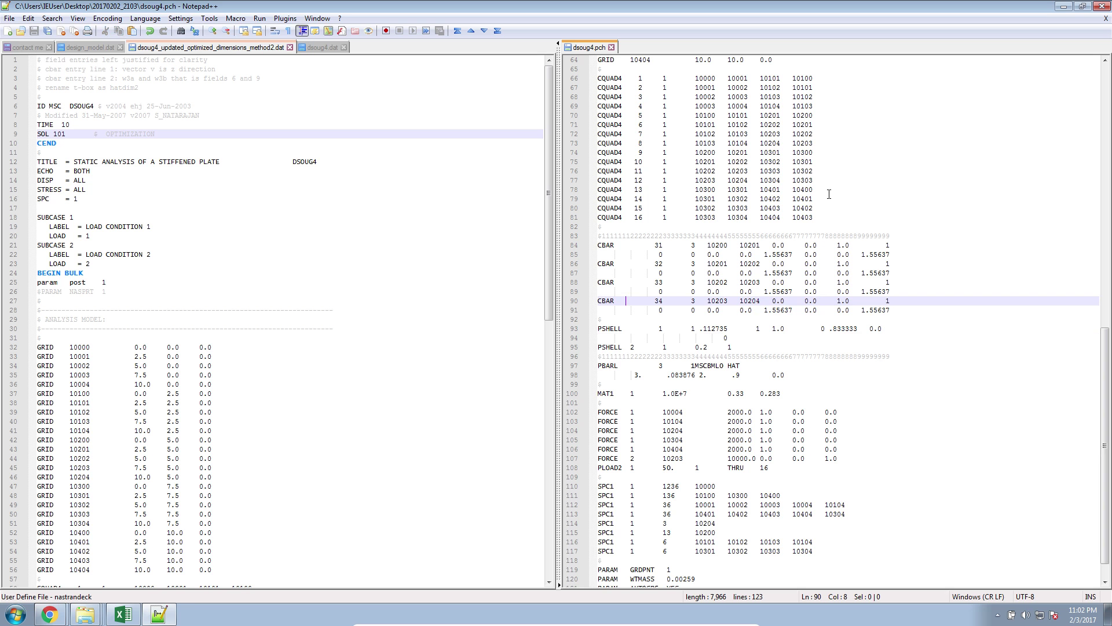
scroll(829, 198, up, 16)
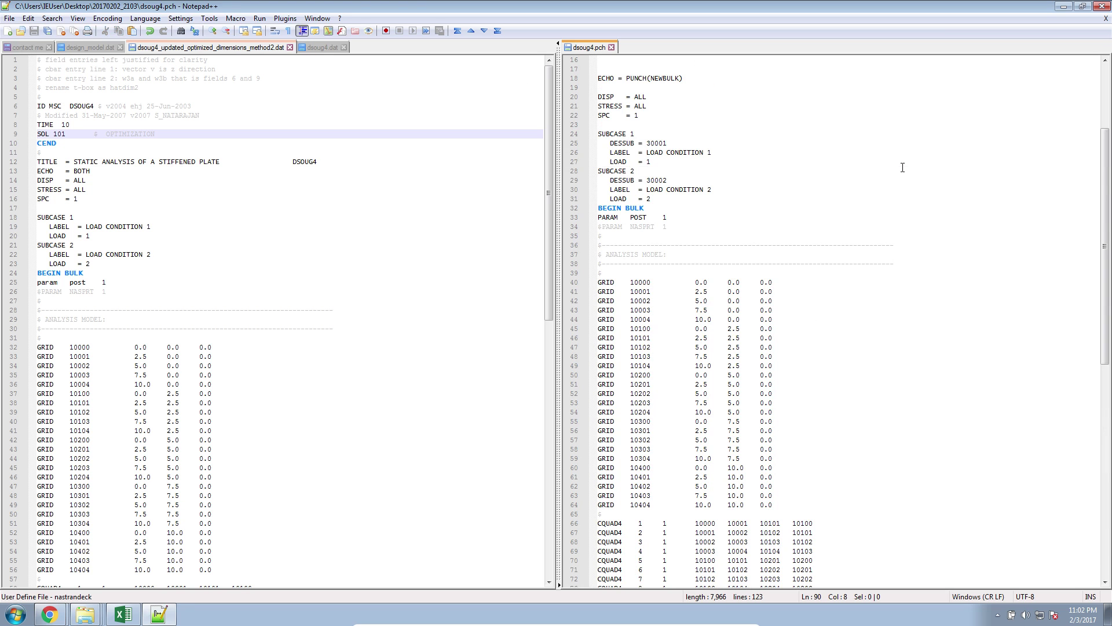
click(867, 171)
scroll(894, 193, up, 5)
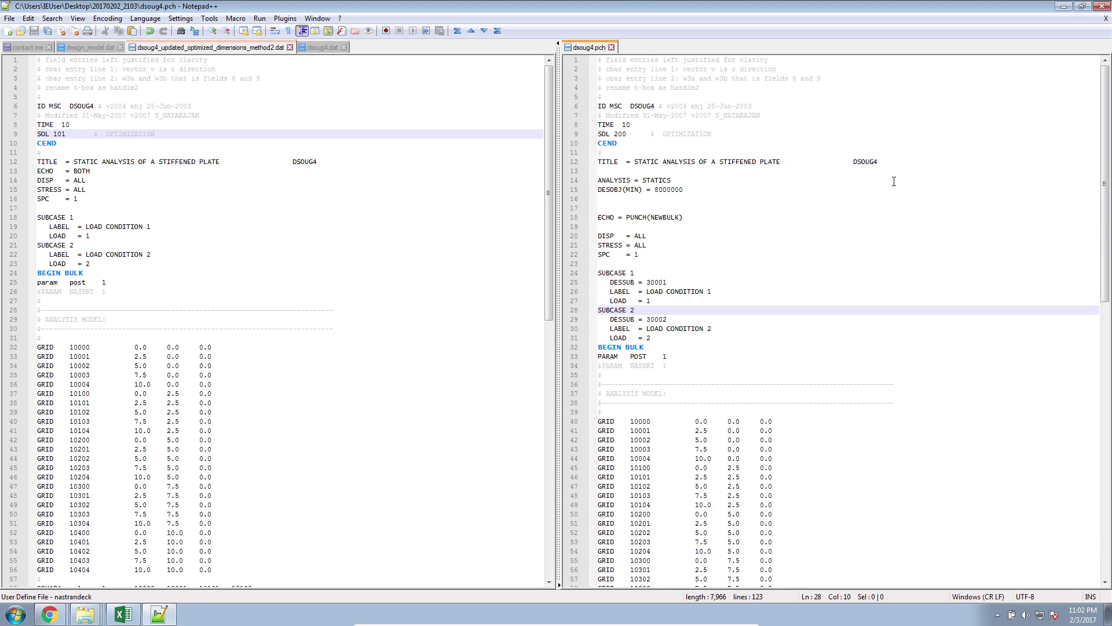
click(888, 187)
click(313, 180)
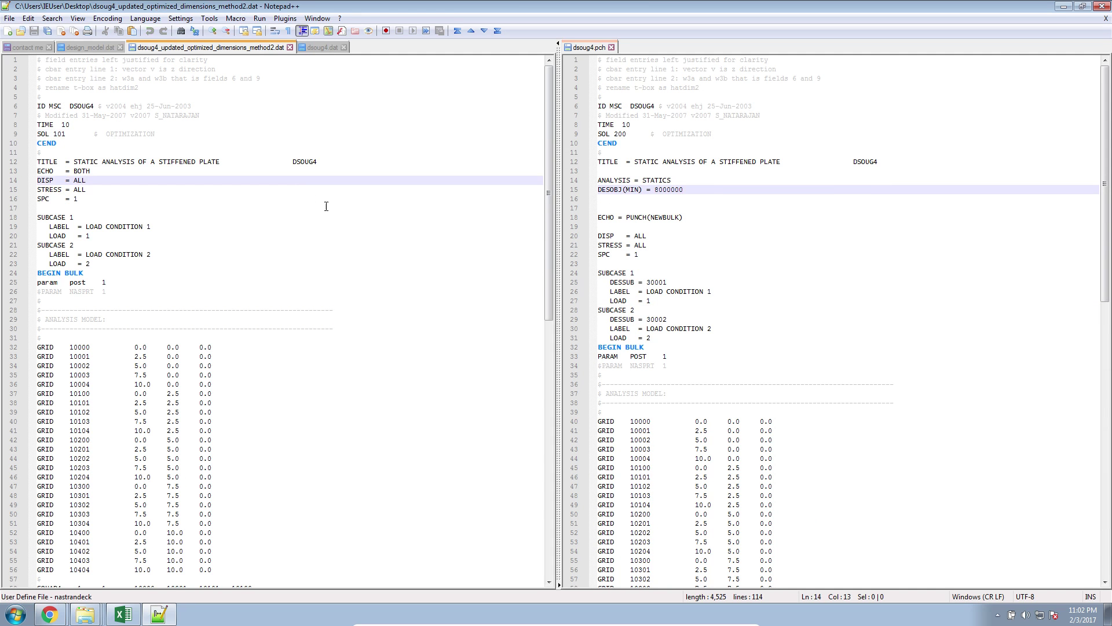
scroll(325, 207, down, 19)
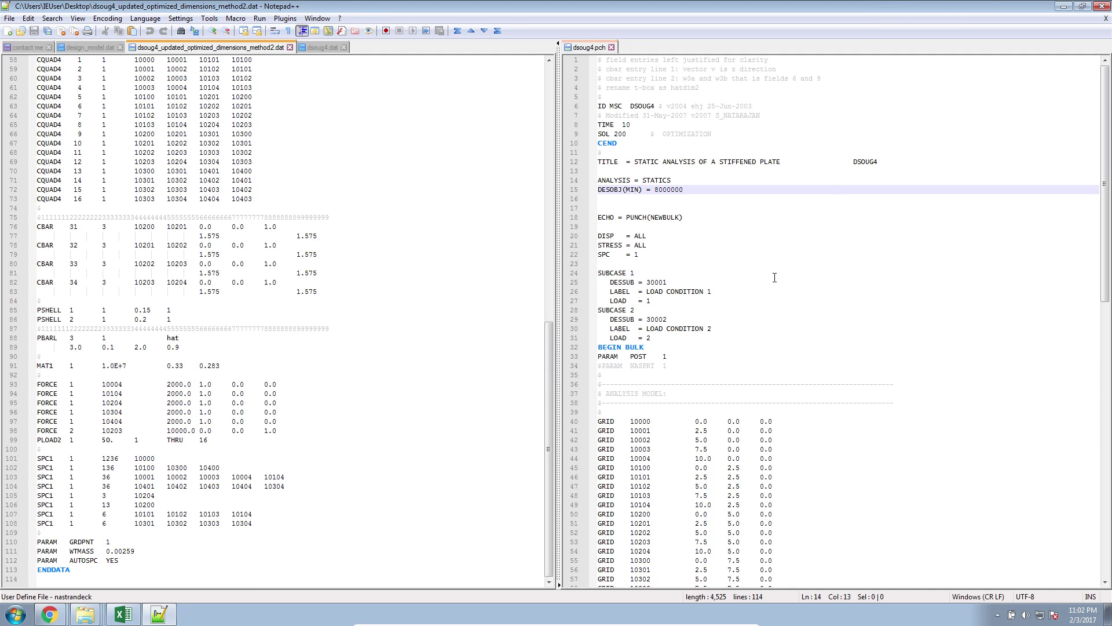
click(779, 316)
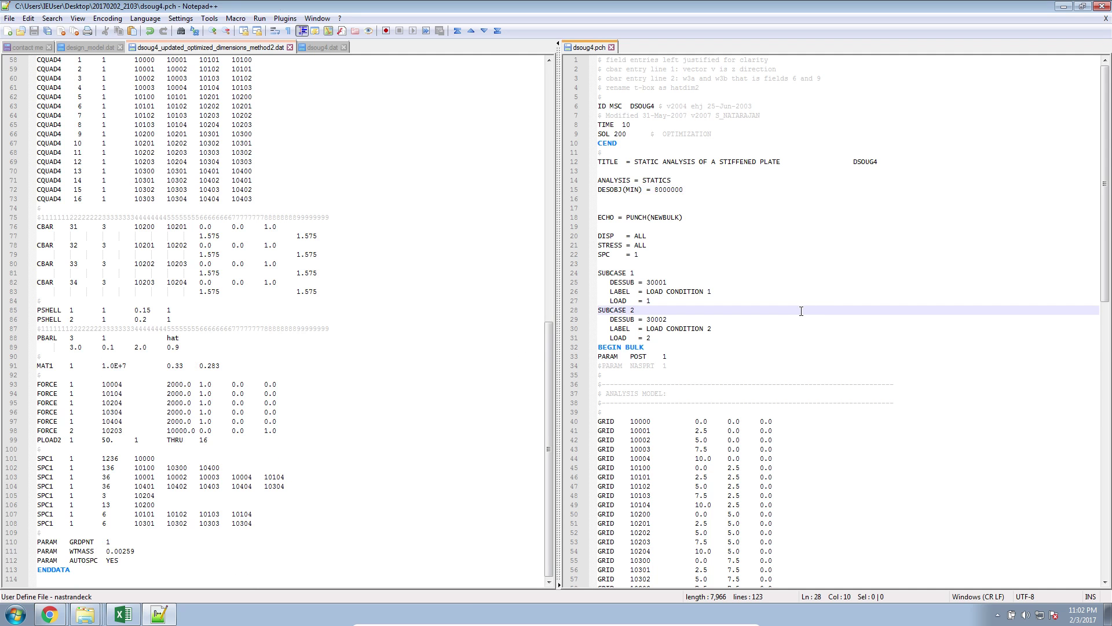
scroll(794, 313, down, 18)
scroll(800, 312, down, 4)
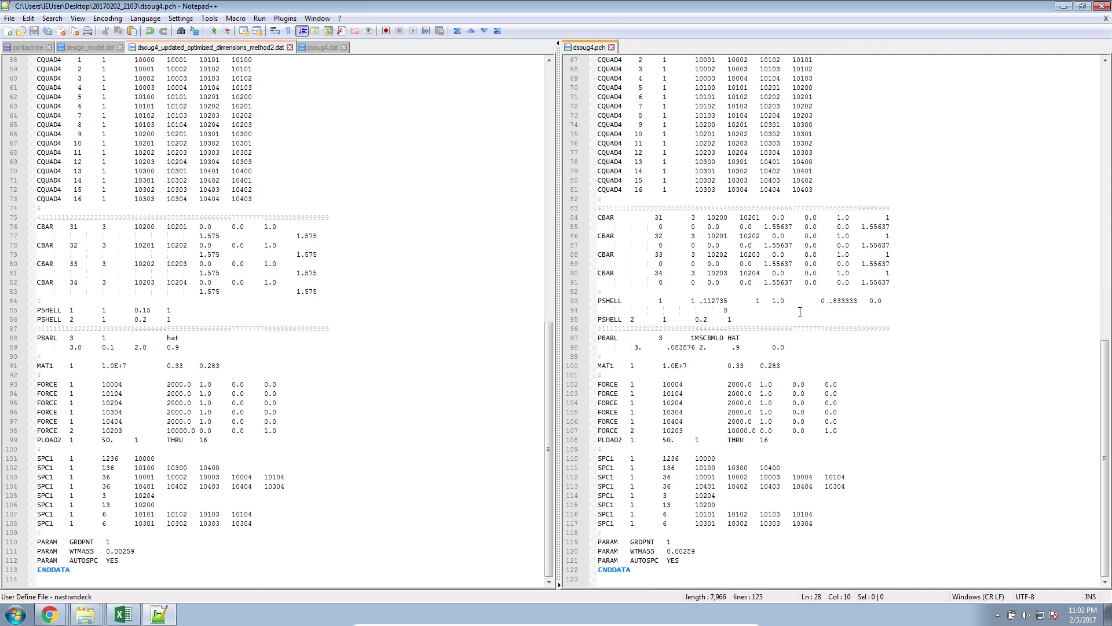
drag(685, 580, 732, 264)
scroll(727, 277, up, 11)
scroll(727, 277, up, 11)
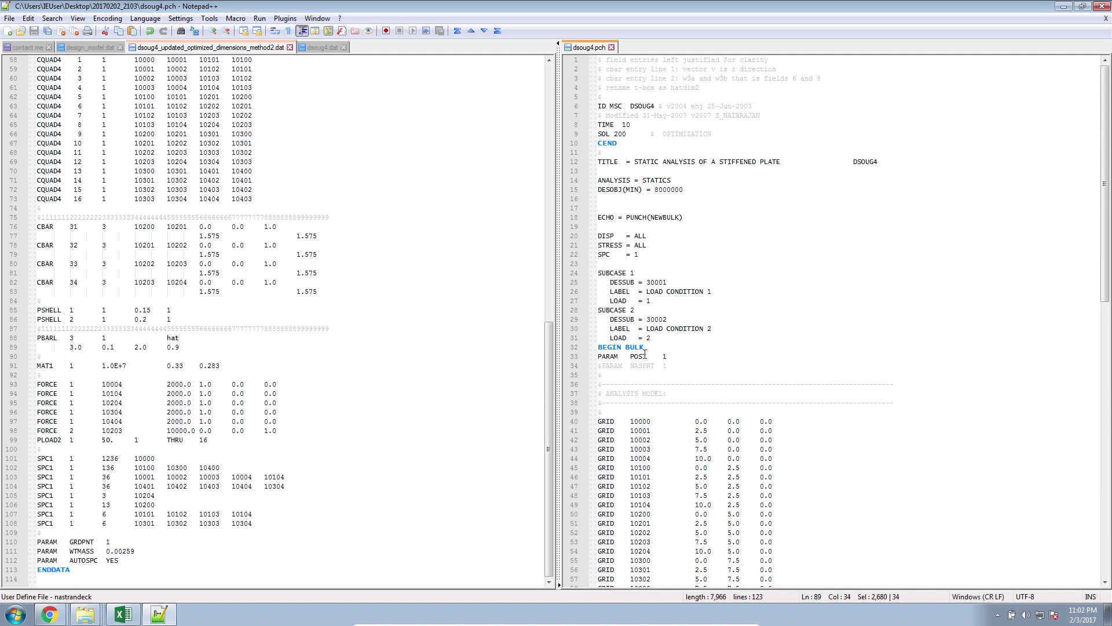
drag(603, 355, 605, 56)
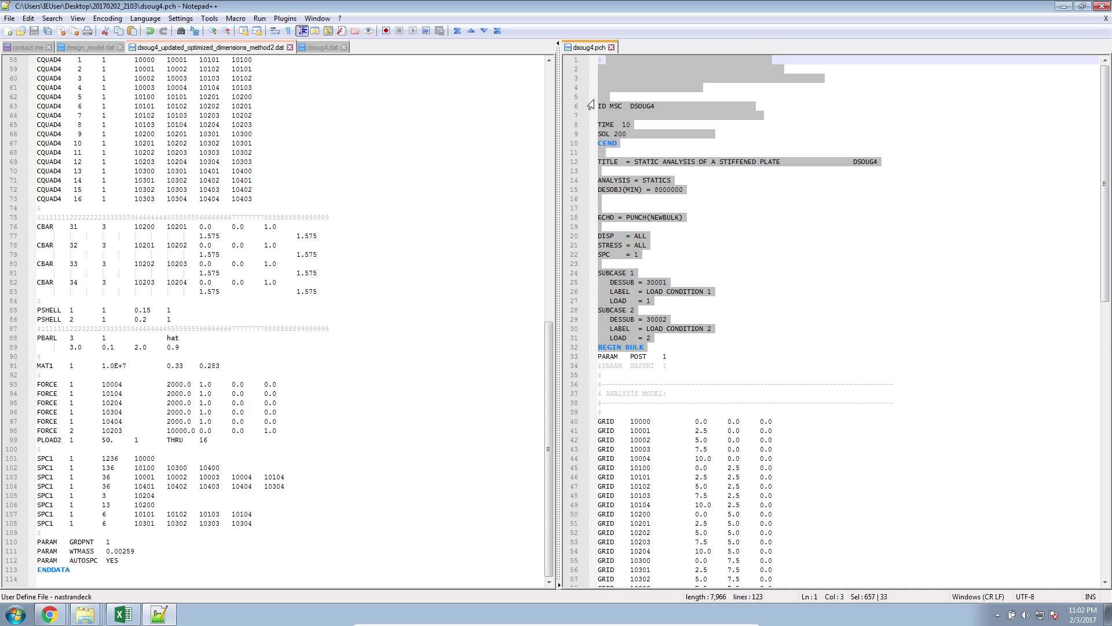
click(624, 107)
double_click(616, 106)
click(410, 96)
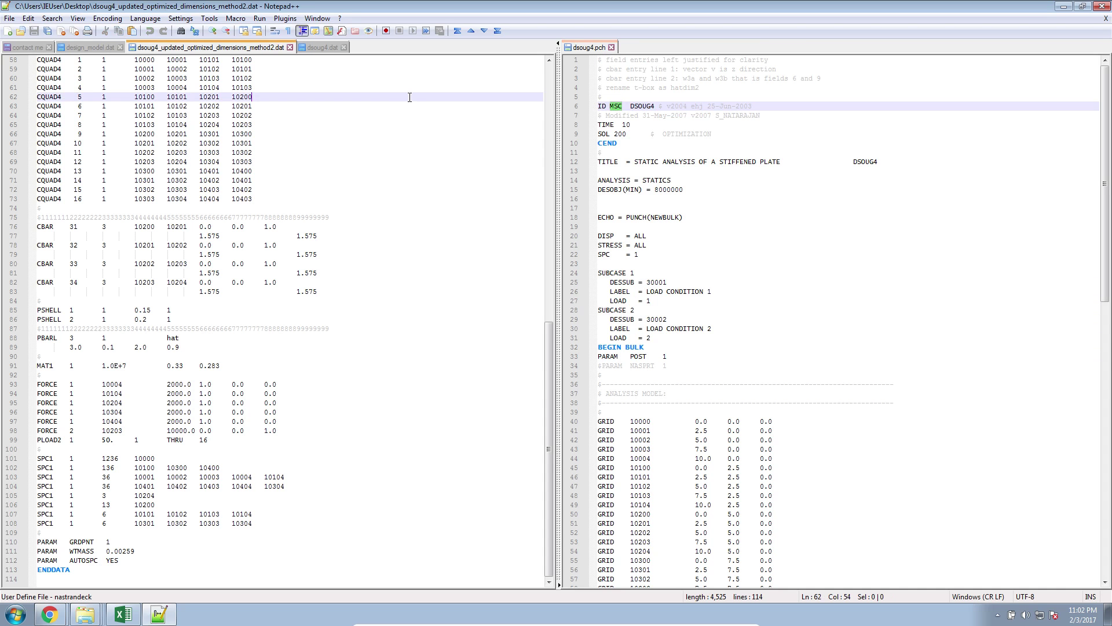
click(634, 134)
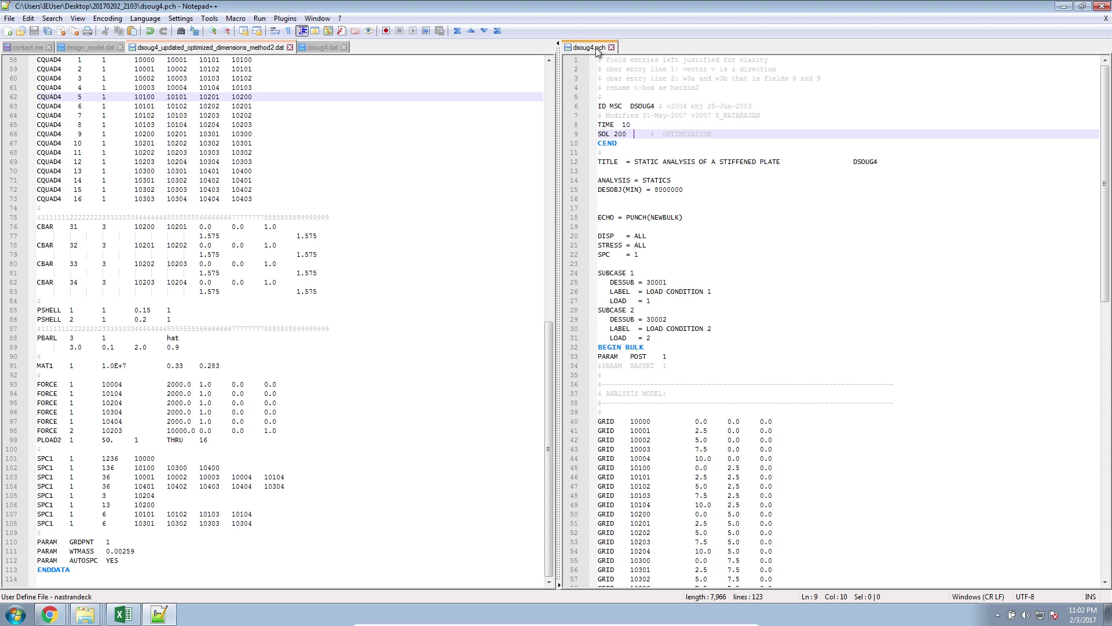
click(687, 162)
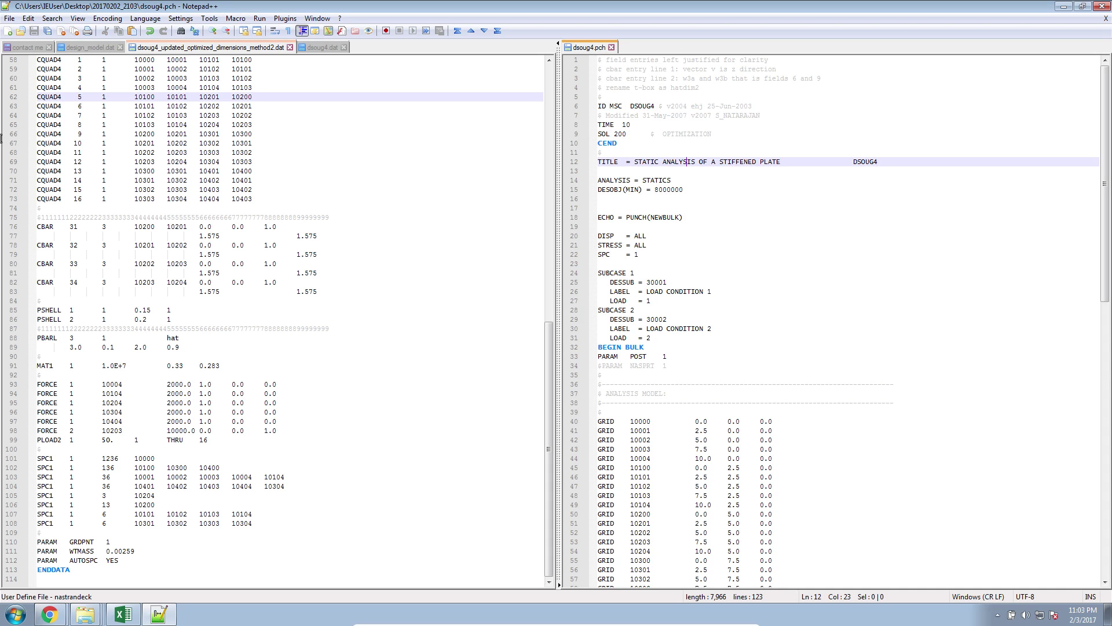
Try saving the punch file over Desktop's dsoug4_updated_optimized_dimensions_method2.dat, dismissing the file-already-open error.
click(9, 18)
click(44, 108)
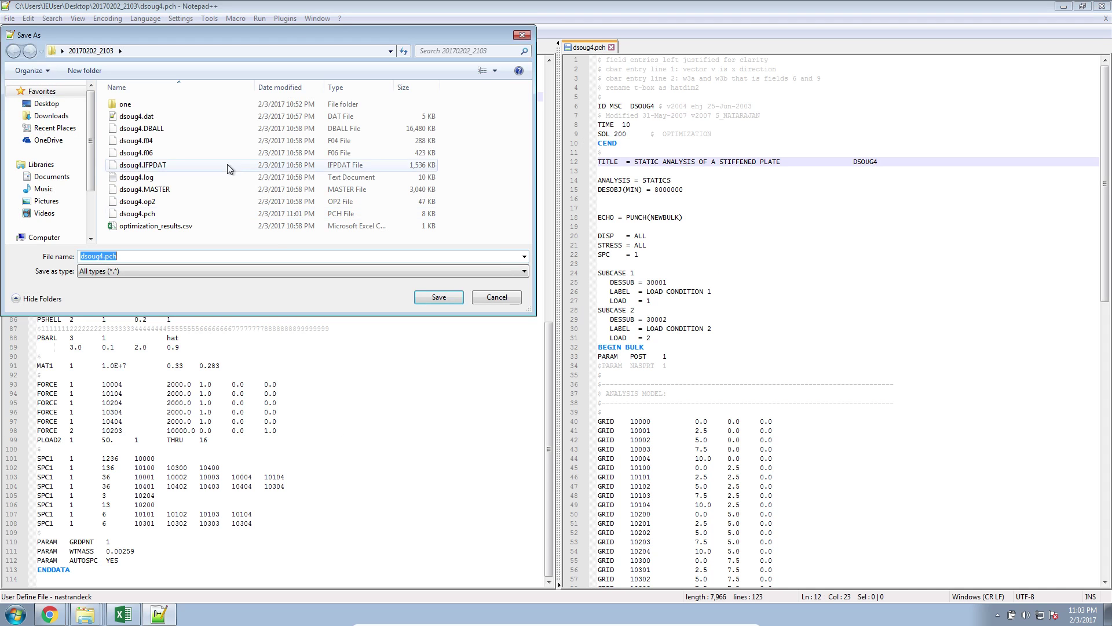
click(47, 104)
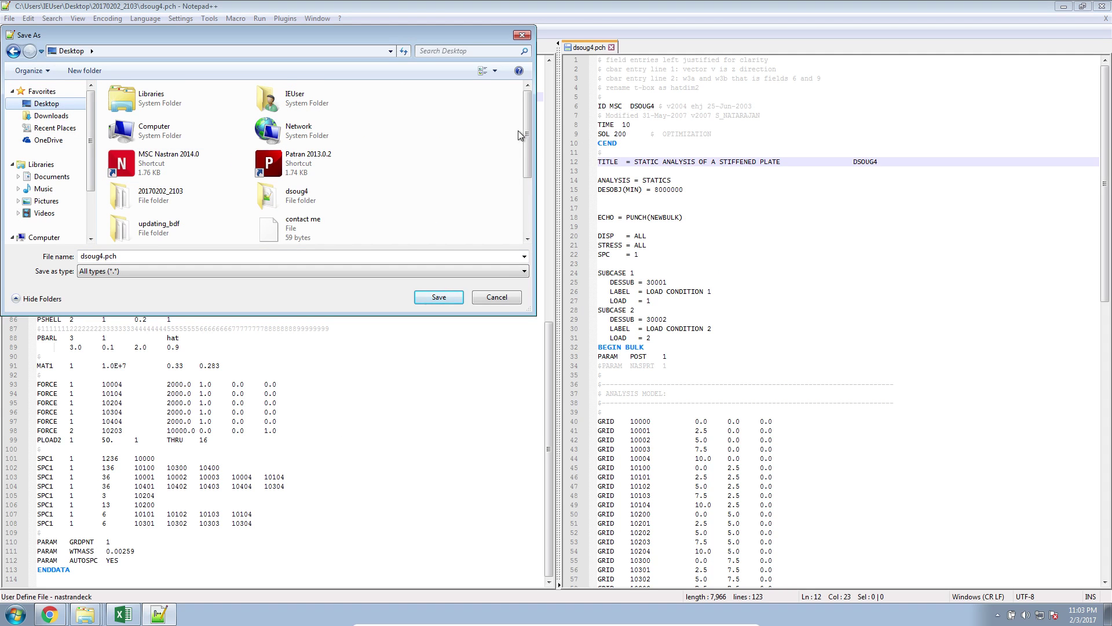
drag(528, 132, 523, 203)
click(331, 200)
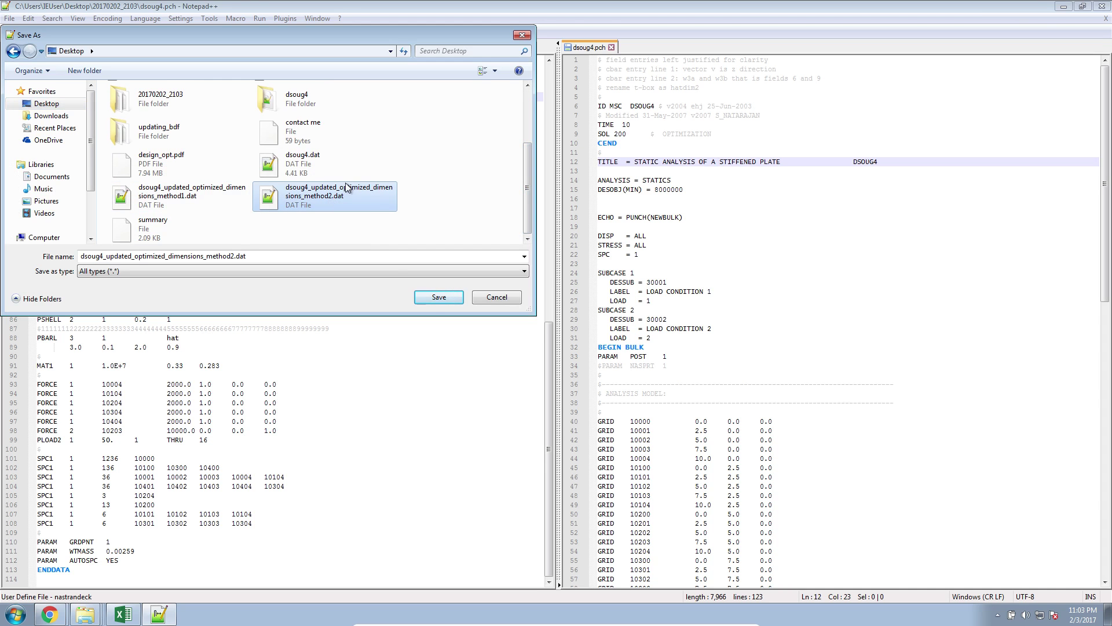
click(429, 300)
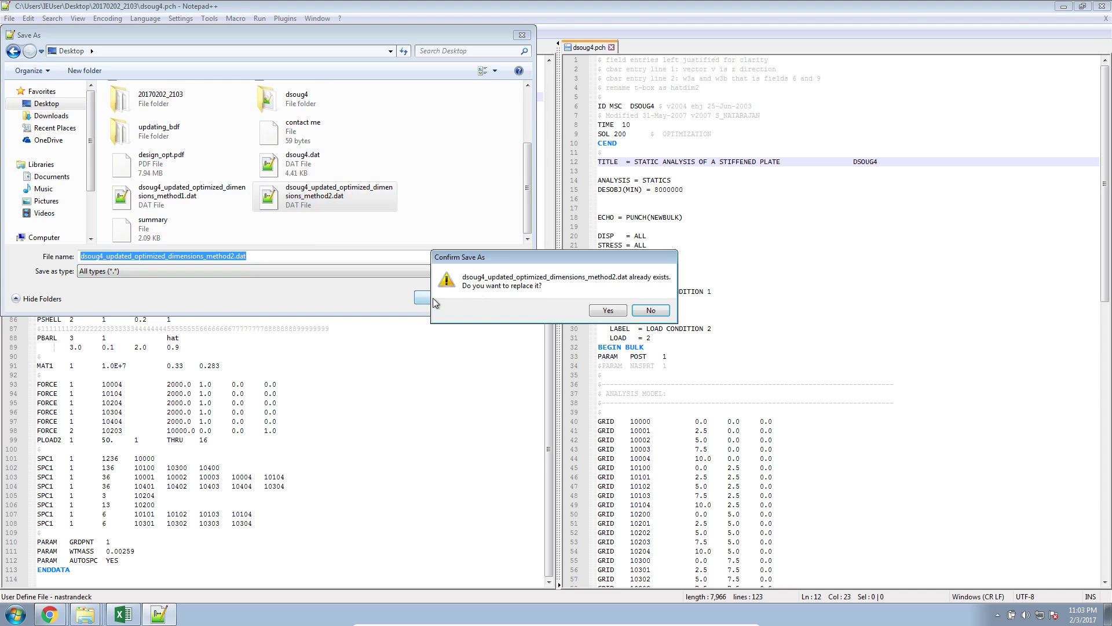
click(605, 313)
click(616, 346)
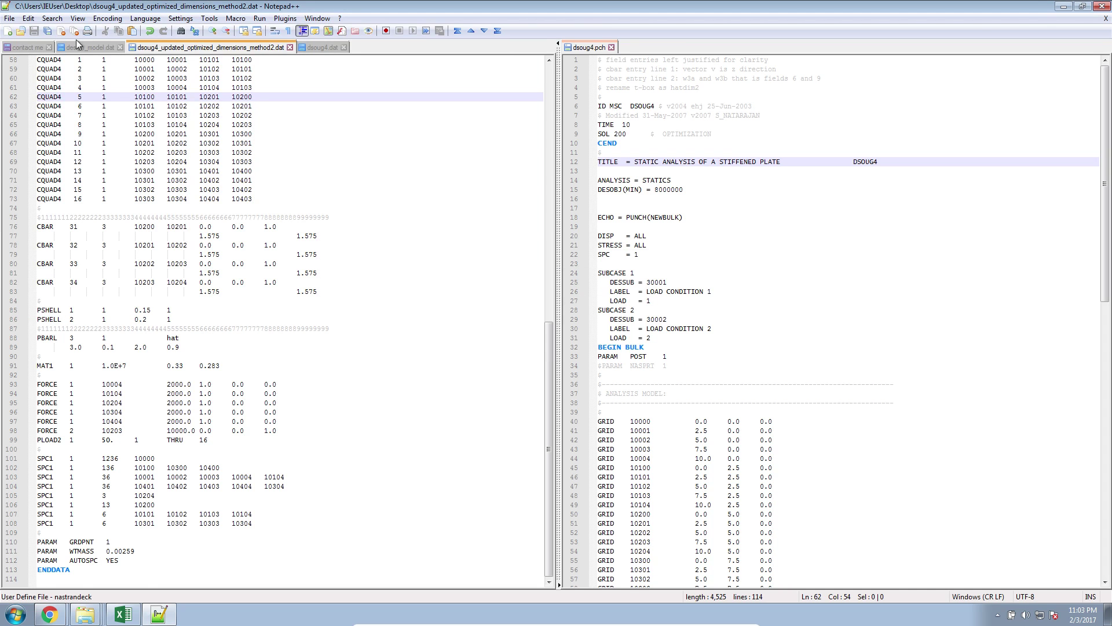
Save the punch file as Desktop's dsoug4_updated_optimized_dimensions_method2.dat, confirming the replacement.
click(290, 47)
click(637, 171)
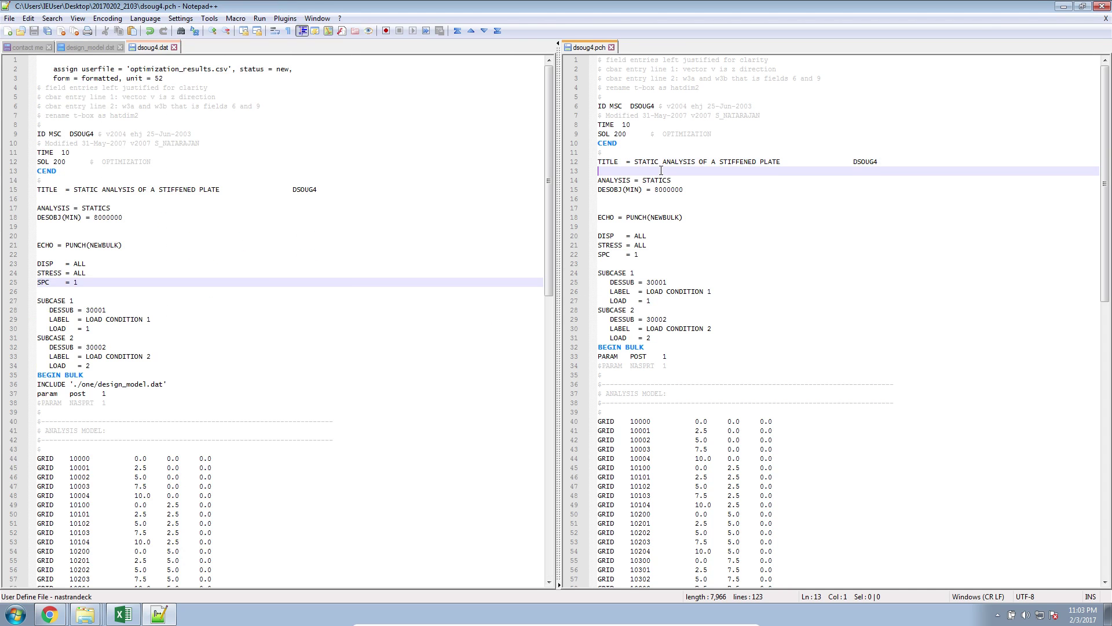
click(9, 18)
click(43, 108)
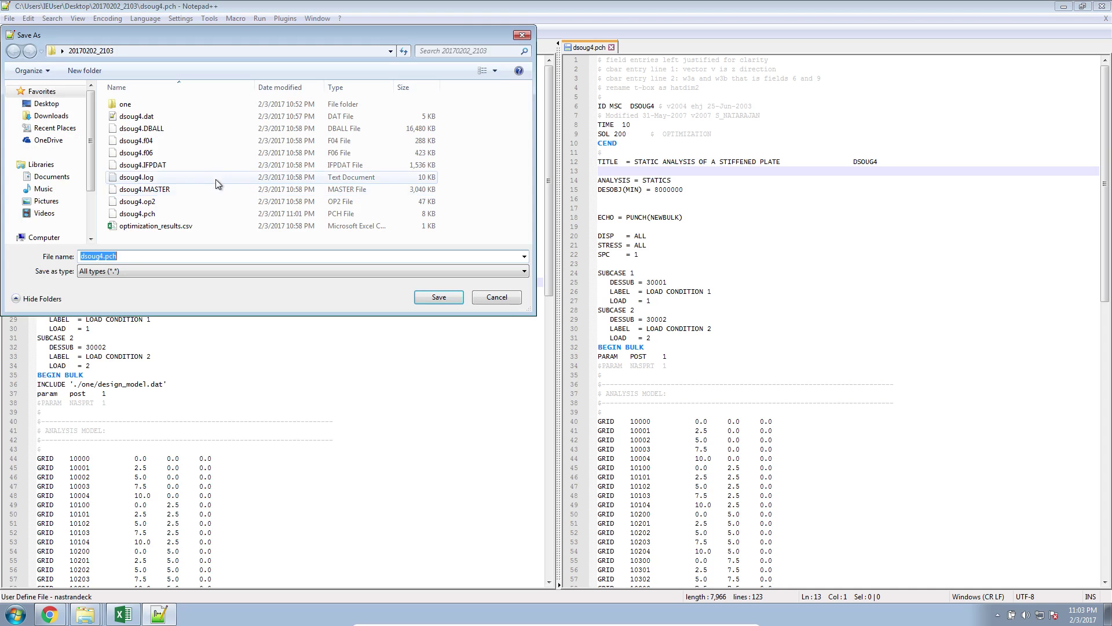
click(51, 104)
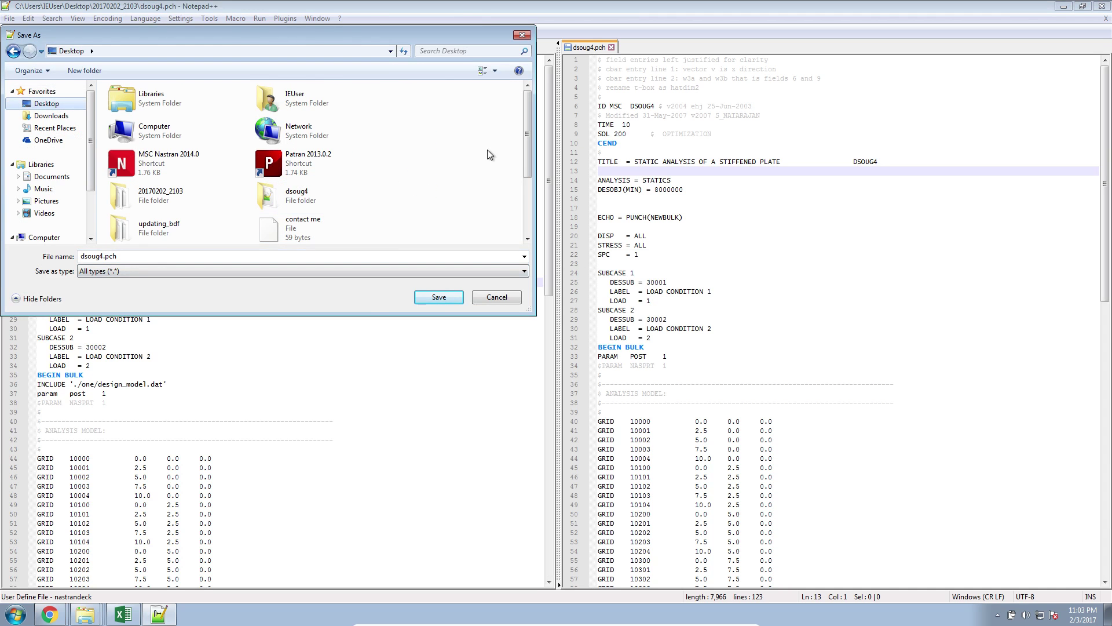
drag(527, 137, 524, 197)
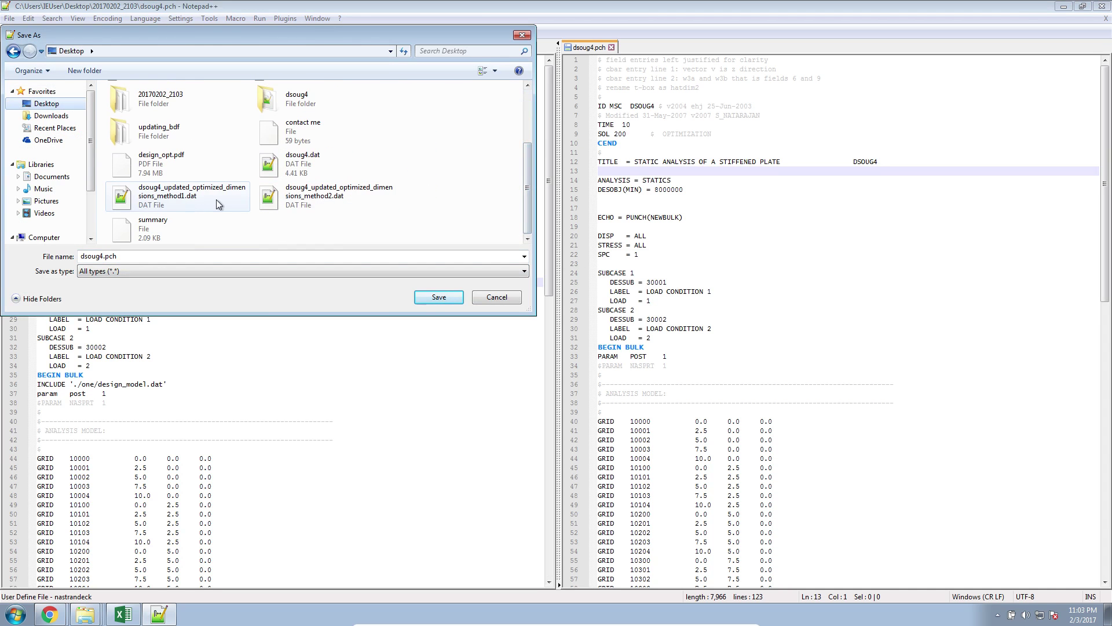
click(325, 196)
click(441, 297)
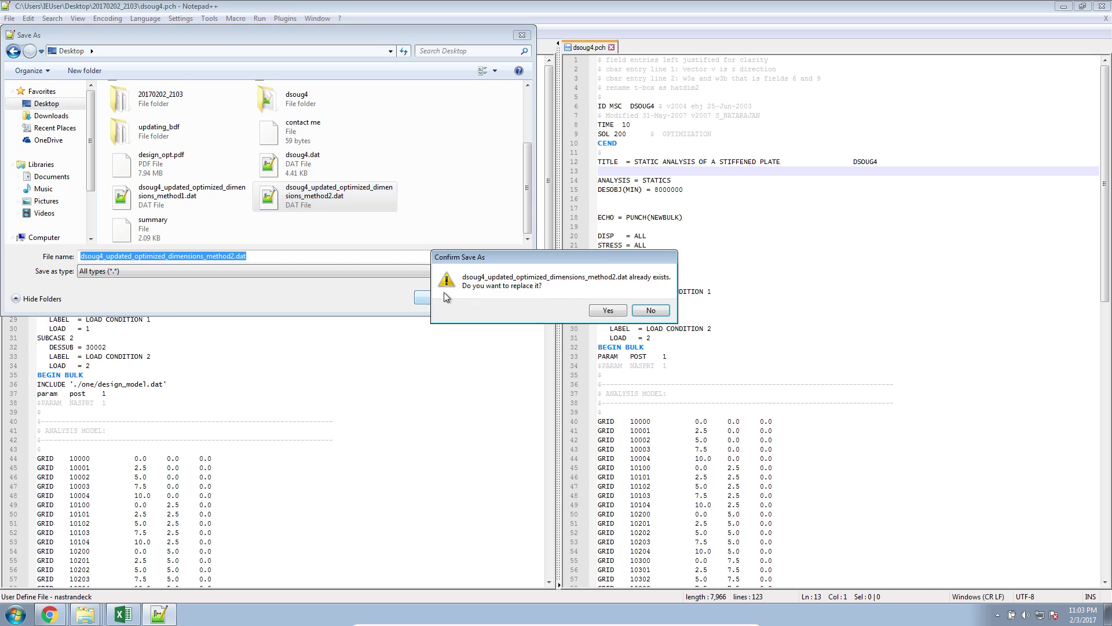
click(621, 313)
click(621, 292)
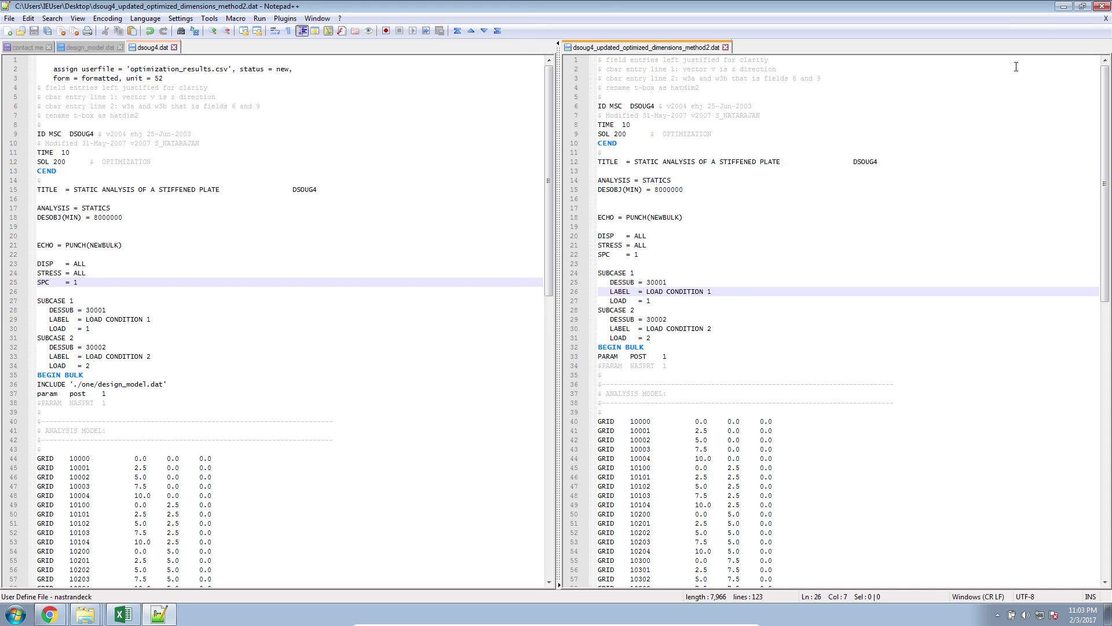
Open the method1 deck from the desktop in the other view, with dsoug4.dat on the left.
click(1063, 6)
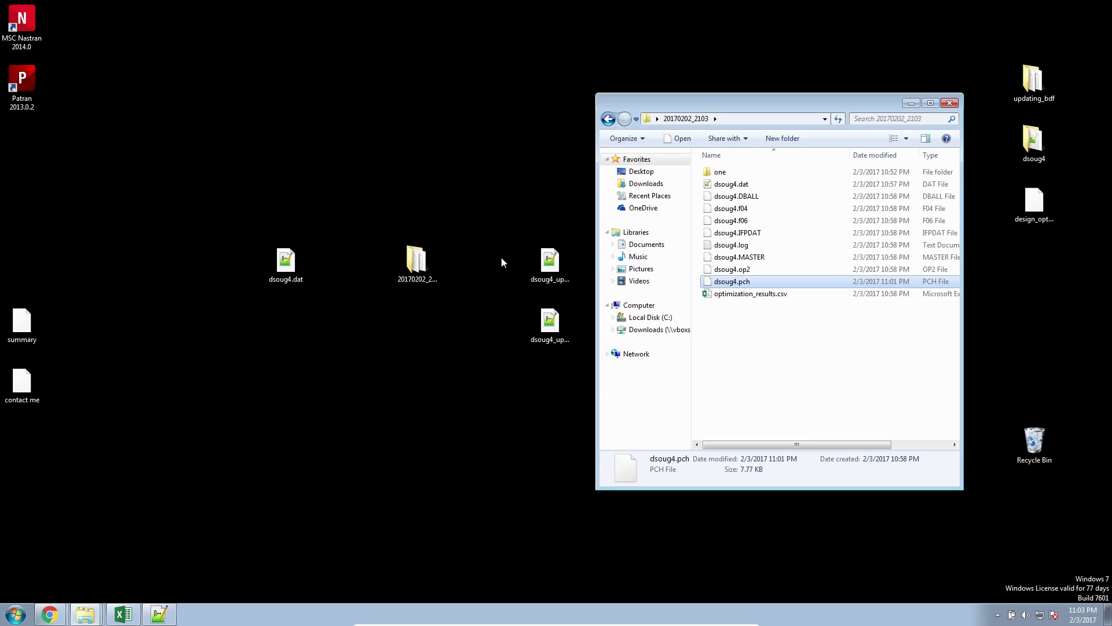
double_click(549, 262)
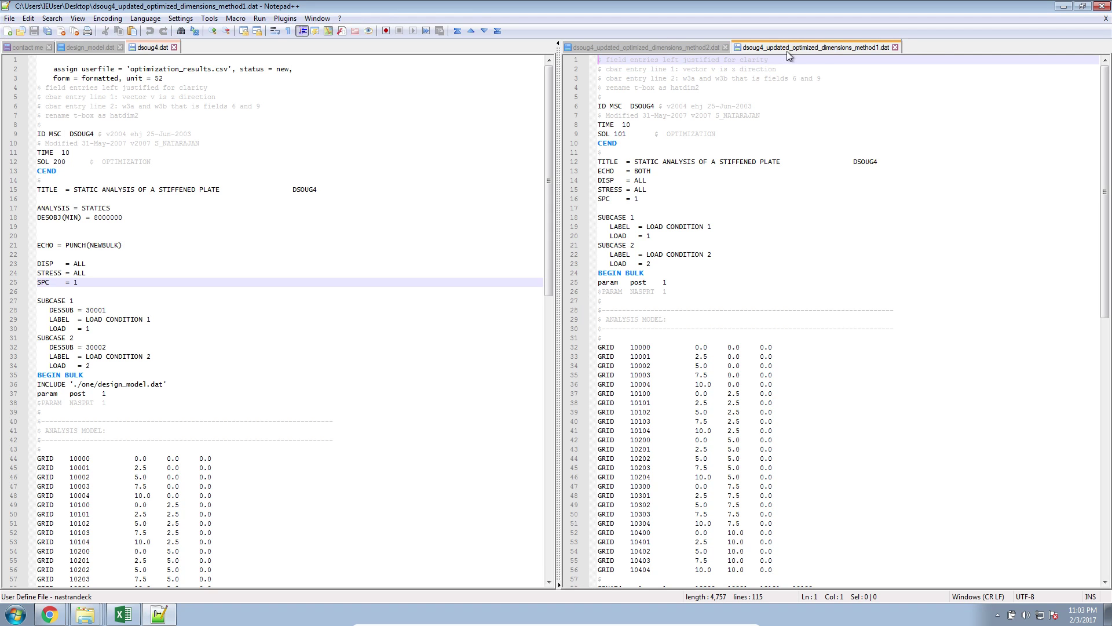
right_click(788, 51)
click(816, 291)
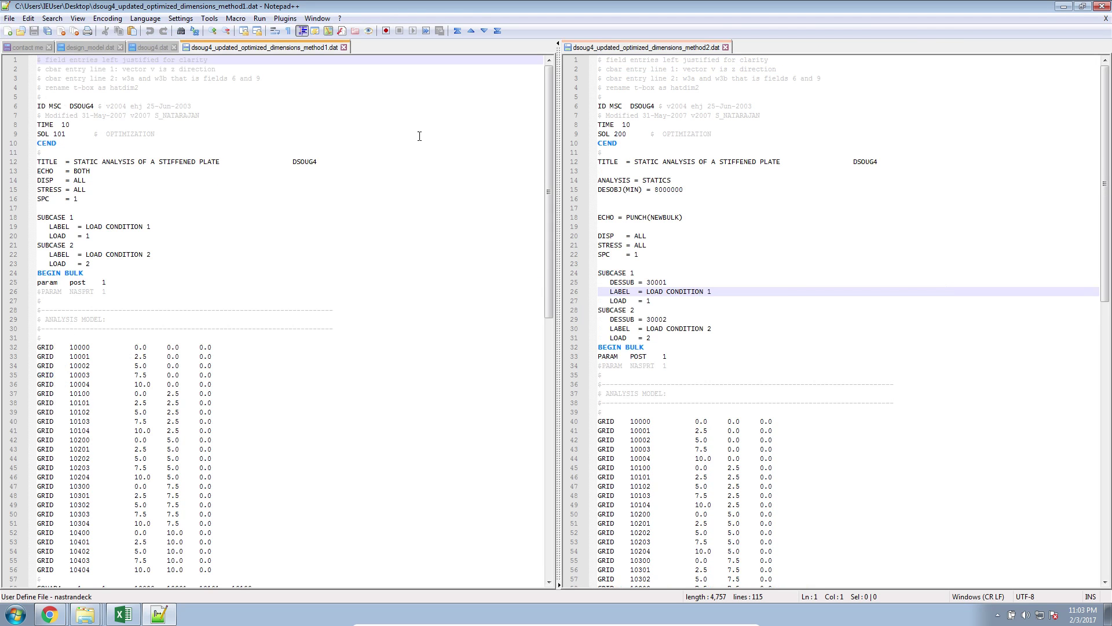
click(377, 125)
click(145, 47)
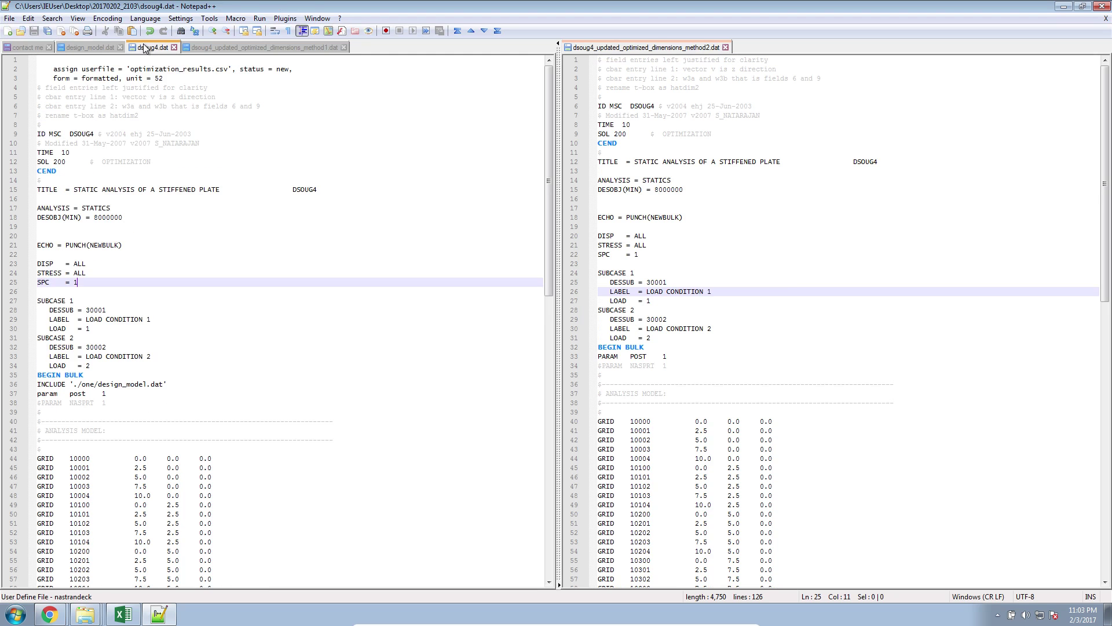
Minimize Notepad++ and the 20170202_2103 folder window to reveal the desktop.
click(1064, 6)
click(911, 104)
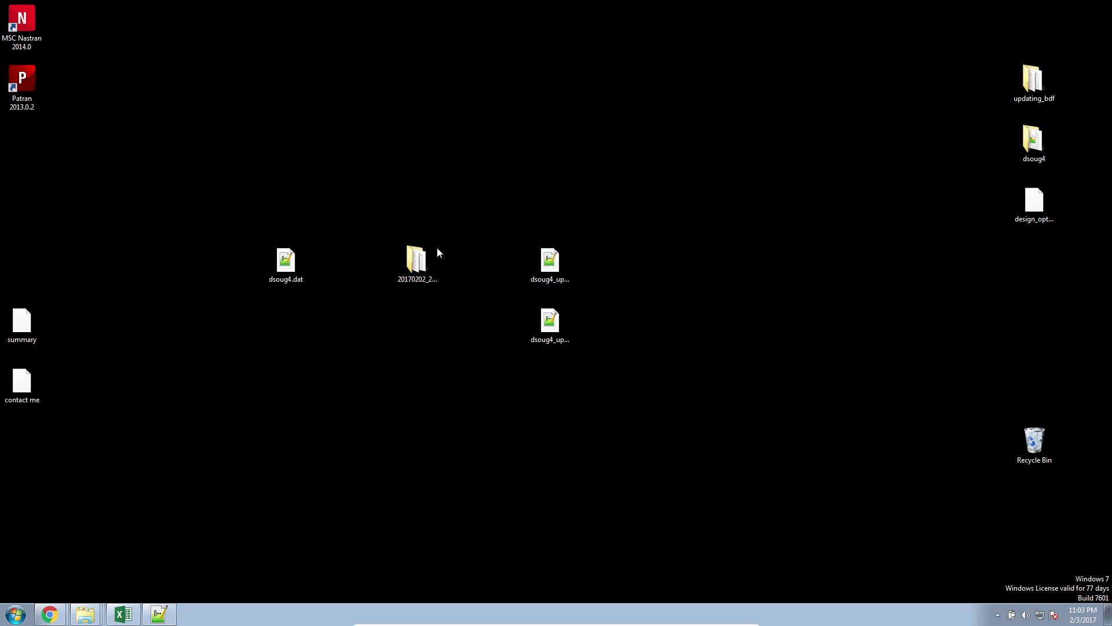
drag(286, 262, 261, 276)
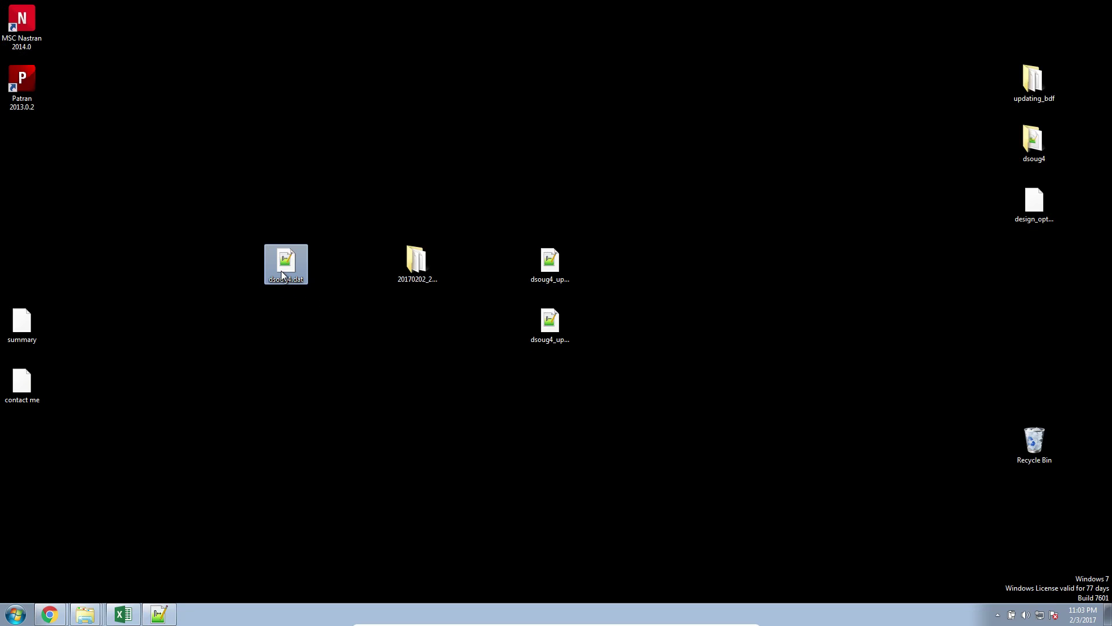
Review the first PSHELL card in the desktop dsoug4.dat, then close it and minimize Notepad++.
double_click(280, 270)
click(306, 231)
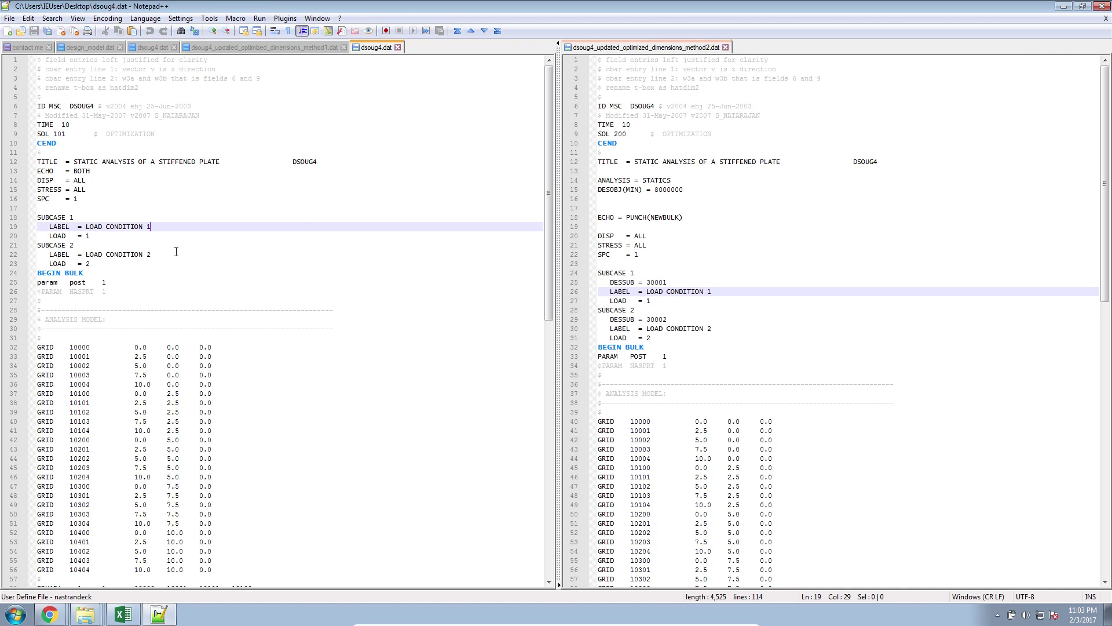
key(Down)
scroll(95, 278, down, 15)
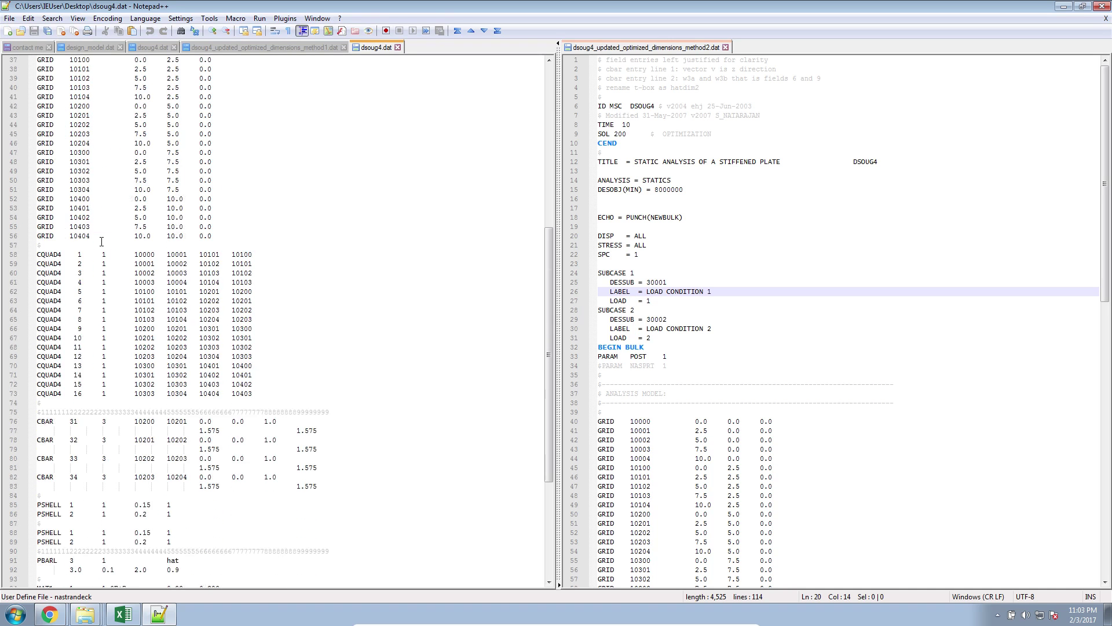
drag(173, 421, 28, 426)
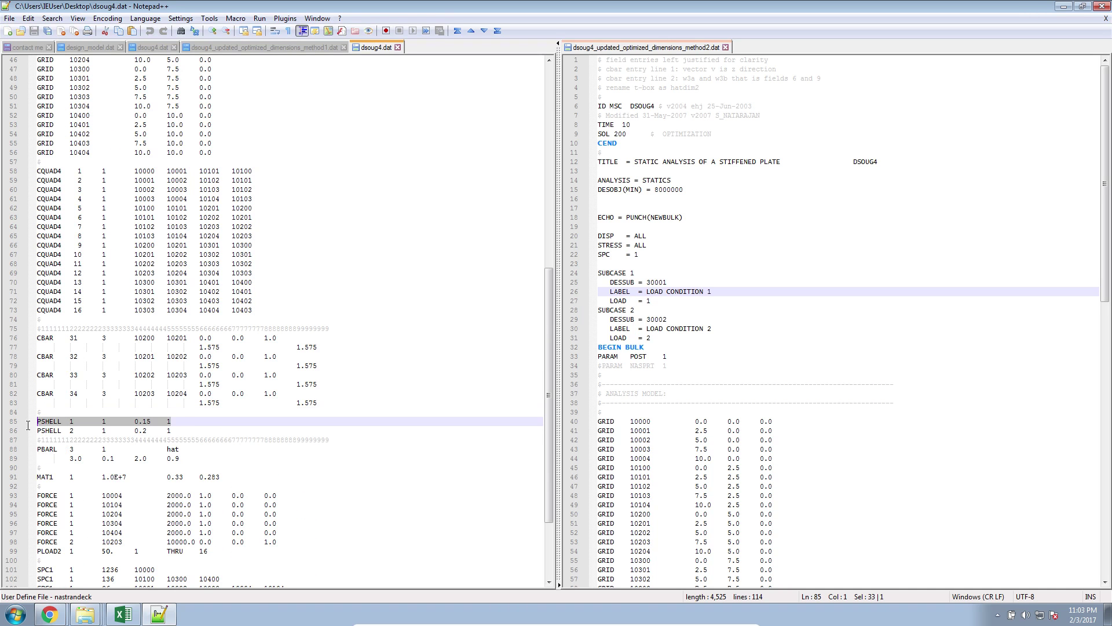
click(397, 47)
click(1064, 6)
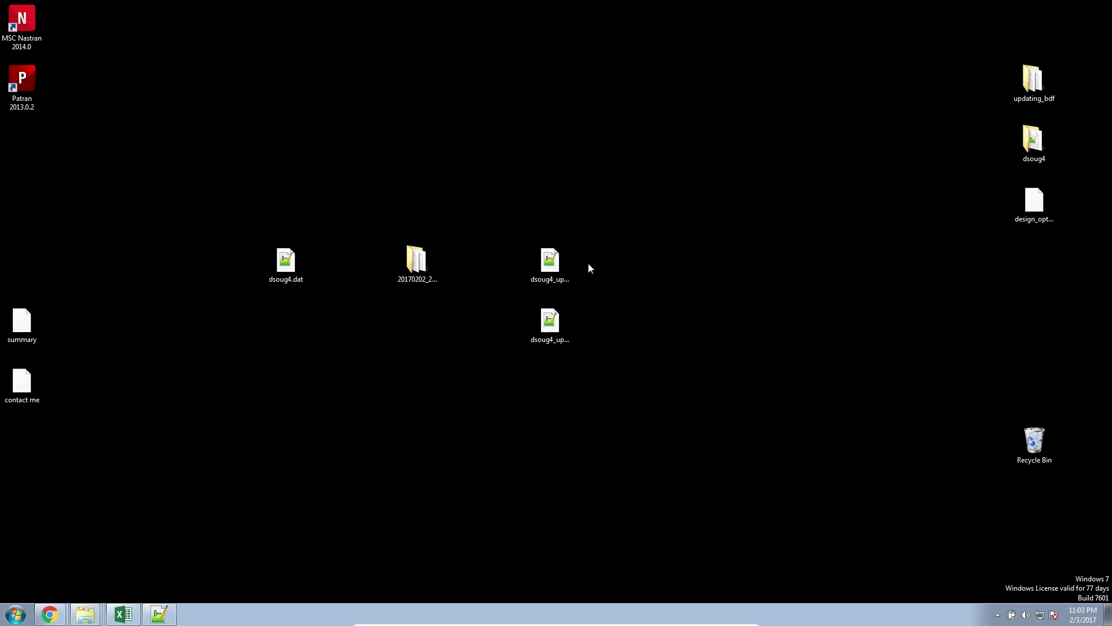
Peek into the 20170202_2103 folder, rearrange the two updated deck icons, and restore Notepad++.
double_click(418, 272)
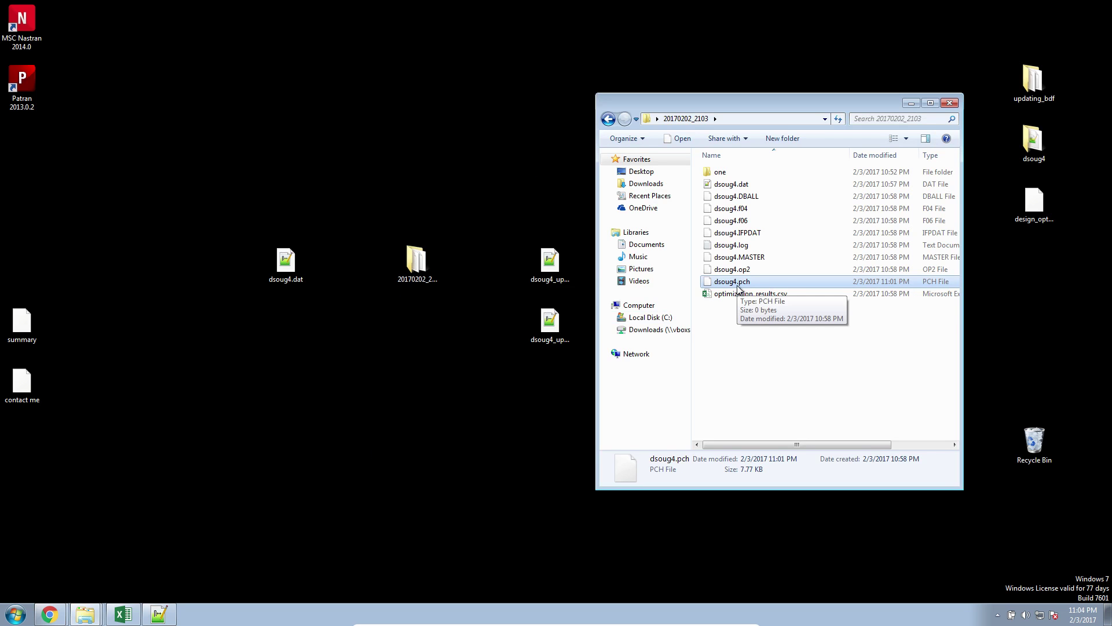
click(910, 104)
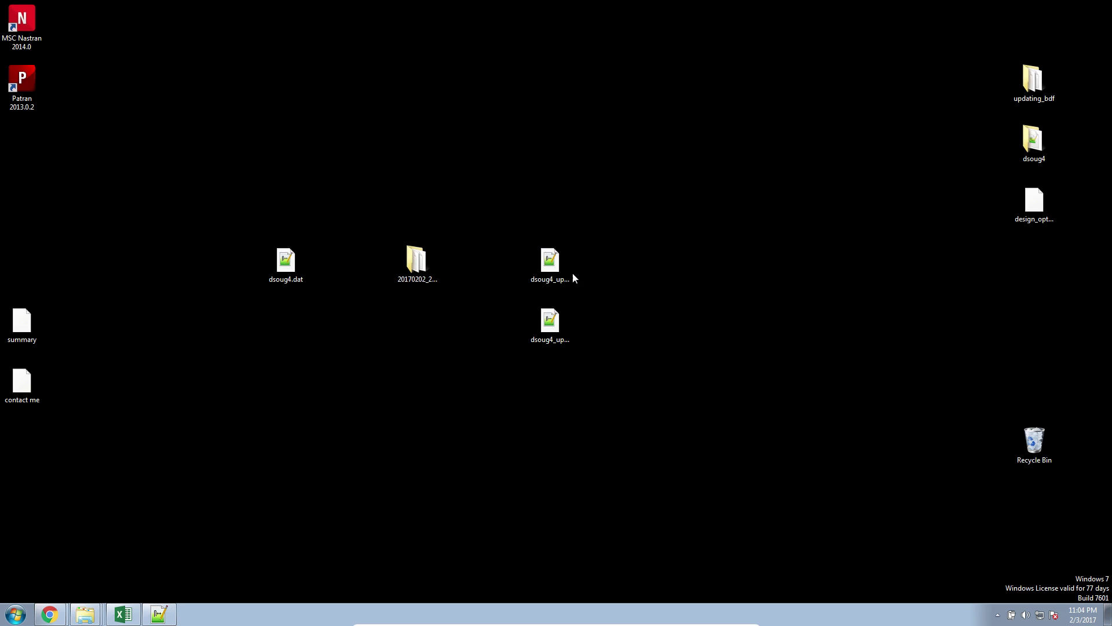
drag(549, 268, 579, 261)
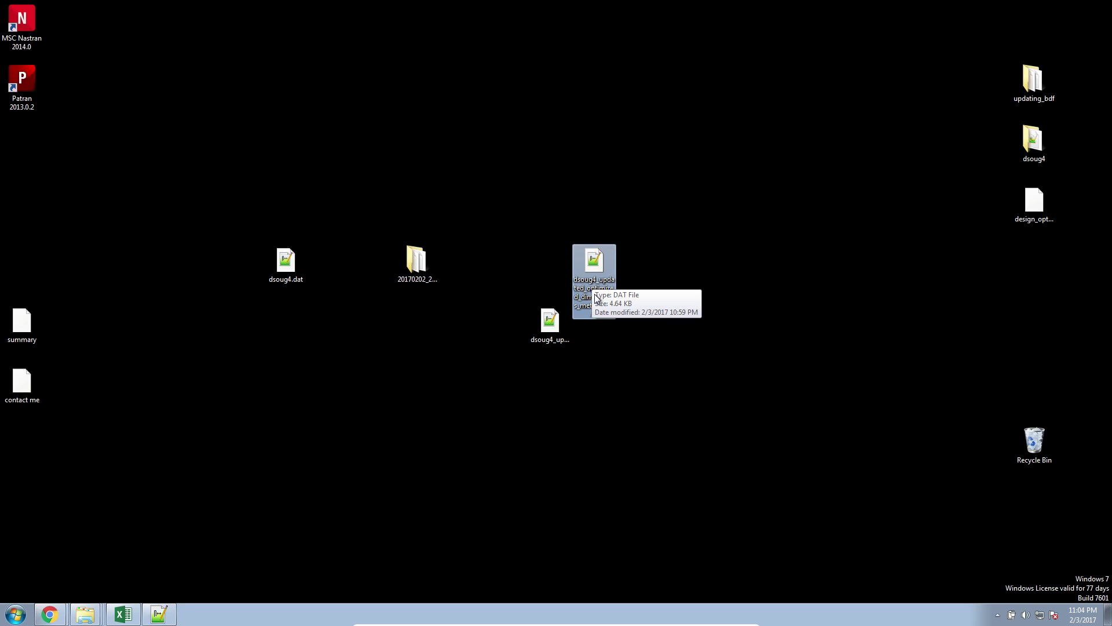
drag(597, 299, 568, 320)
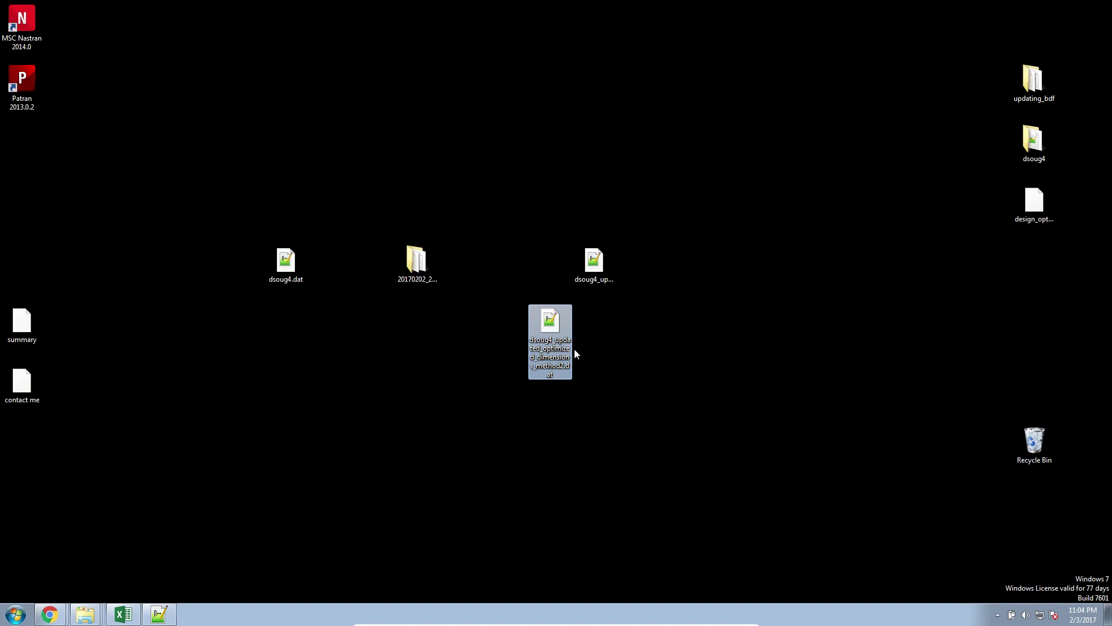
click(158, 614)
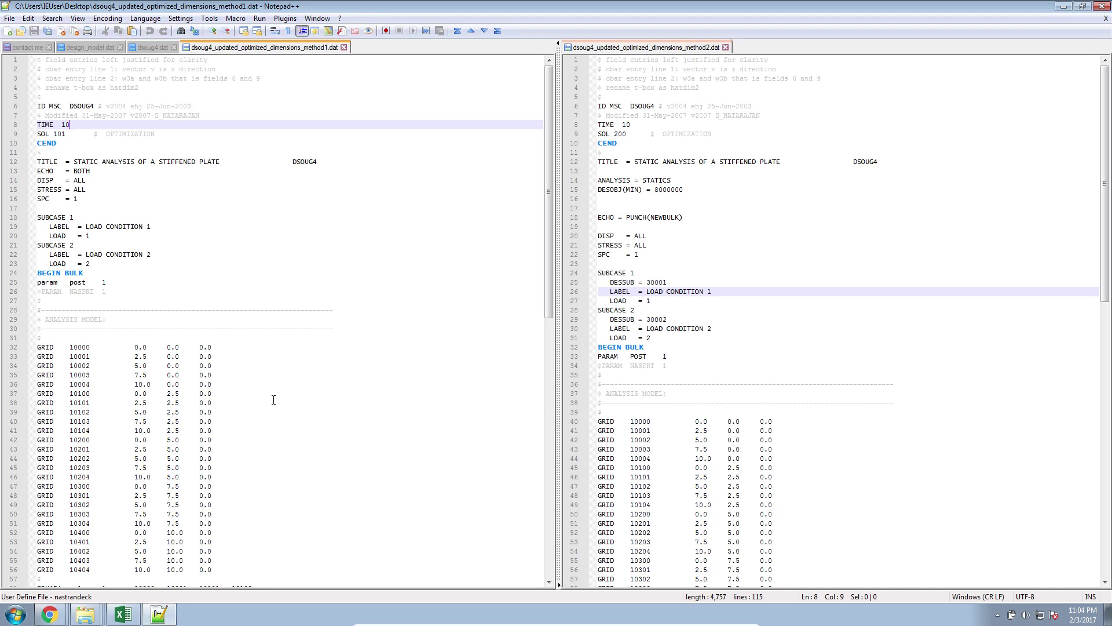
click(273, 399)
scroll(296, 379, down, 19)
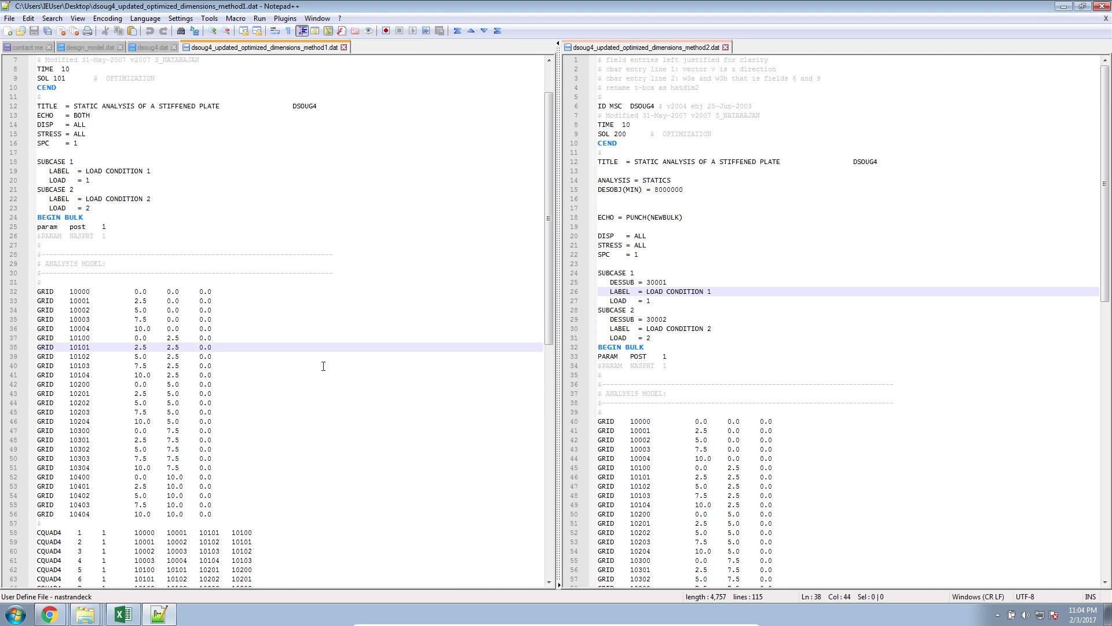
click(881, 396)
scroll(882, 396, down, 20)
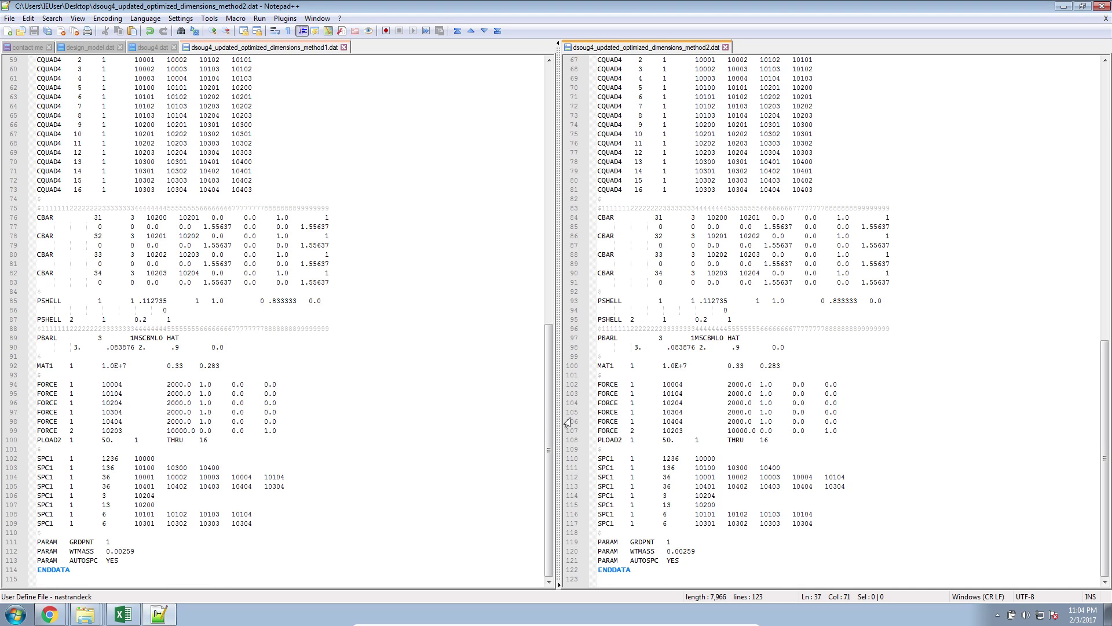
drag(548, 406, 543, 165)
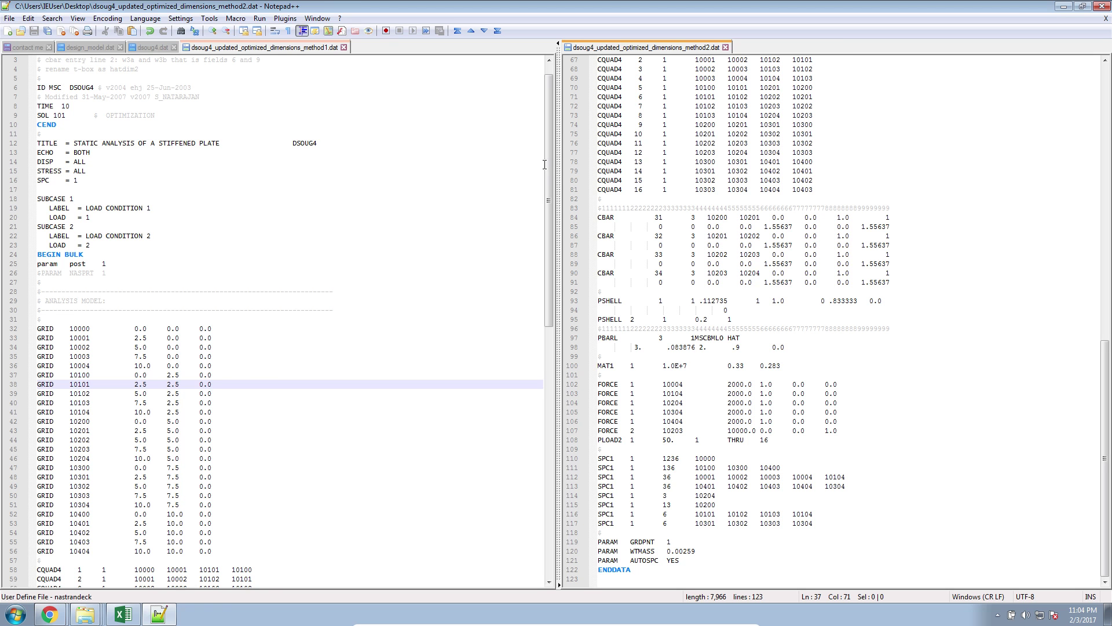
Bring the contact me note into the left pane and place the caret near its Method 1 line.
click(23, 47)
click(87, 117)
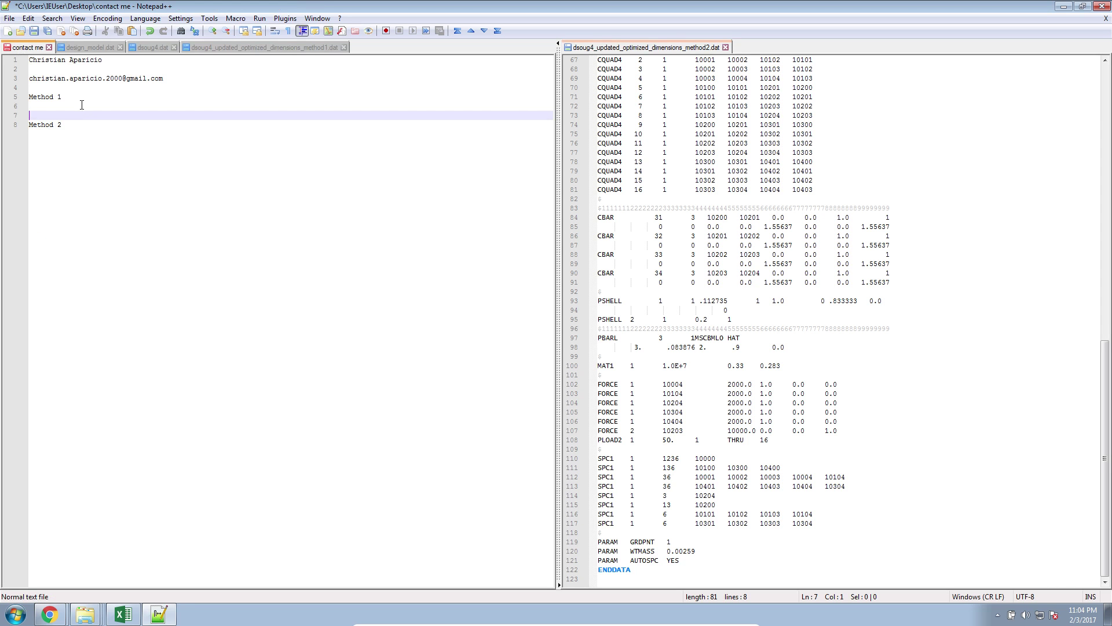
click(76, 87)
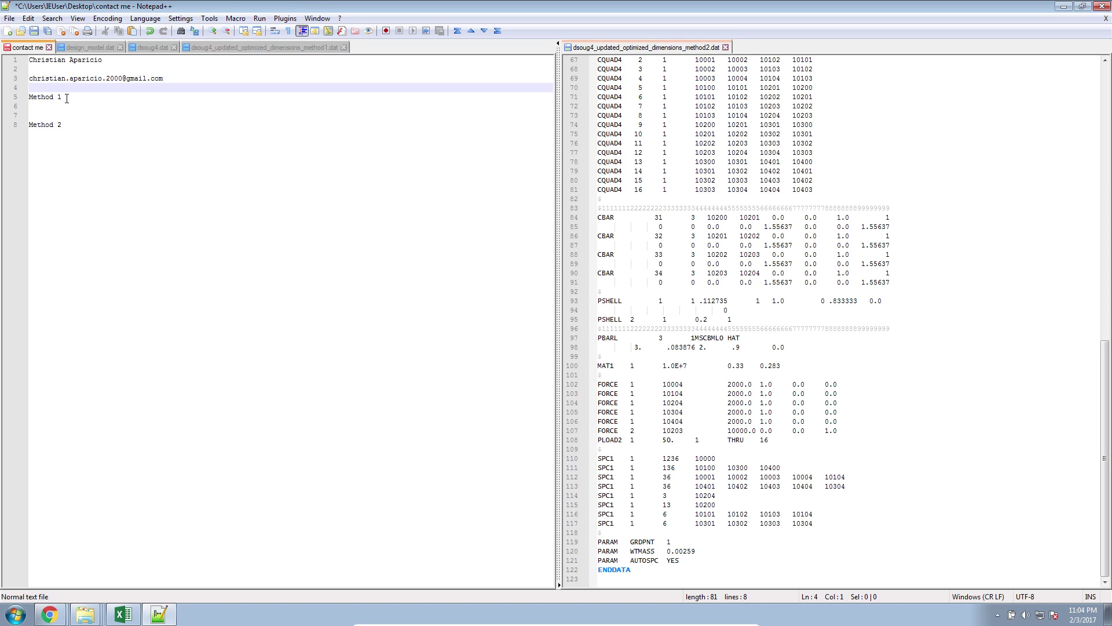